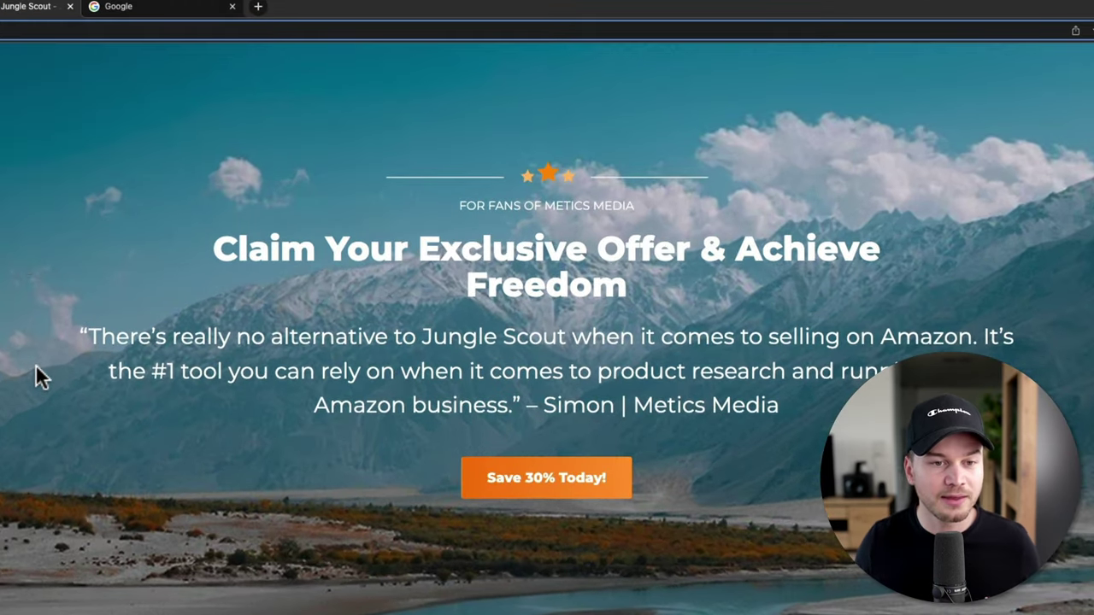
Review the exclusive pricing plans on the Jungle Scout offer page and switch to the Jungle Scout home page.
scroll(35, 365, down, 3)
scroll(50, 355, down, 10)
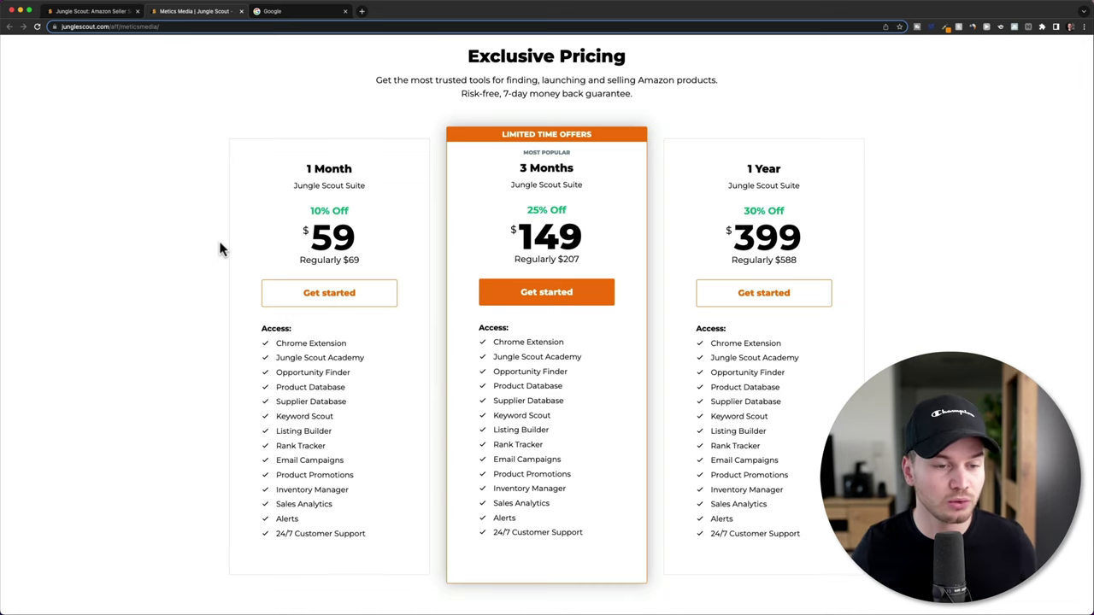
scroll(219, 249, up, 1)
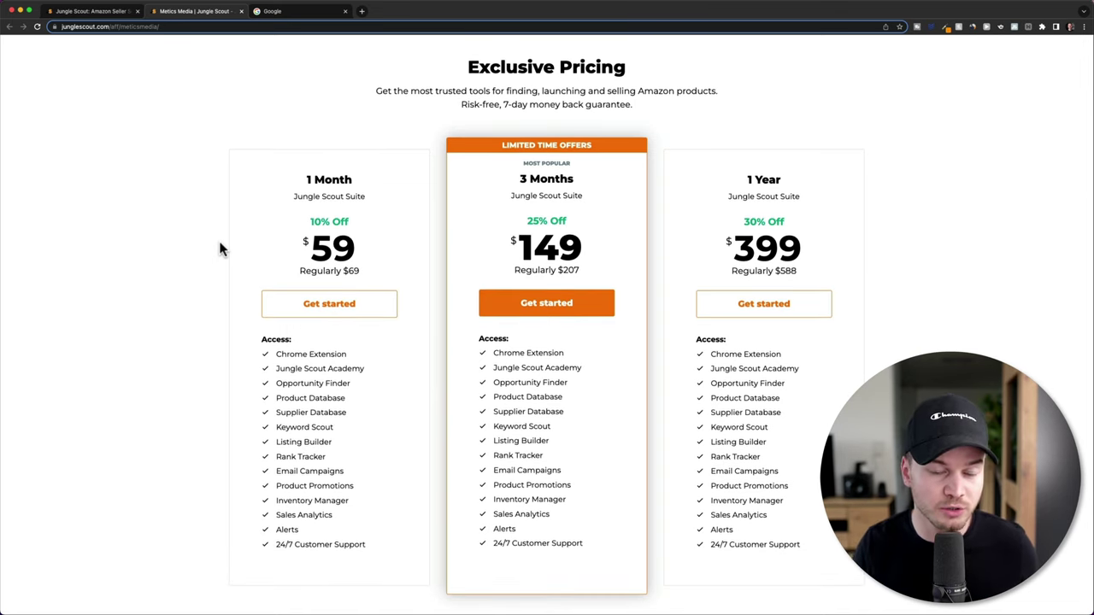
scroll(219, 249, up, 10)
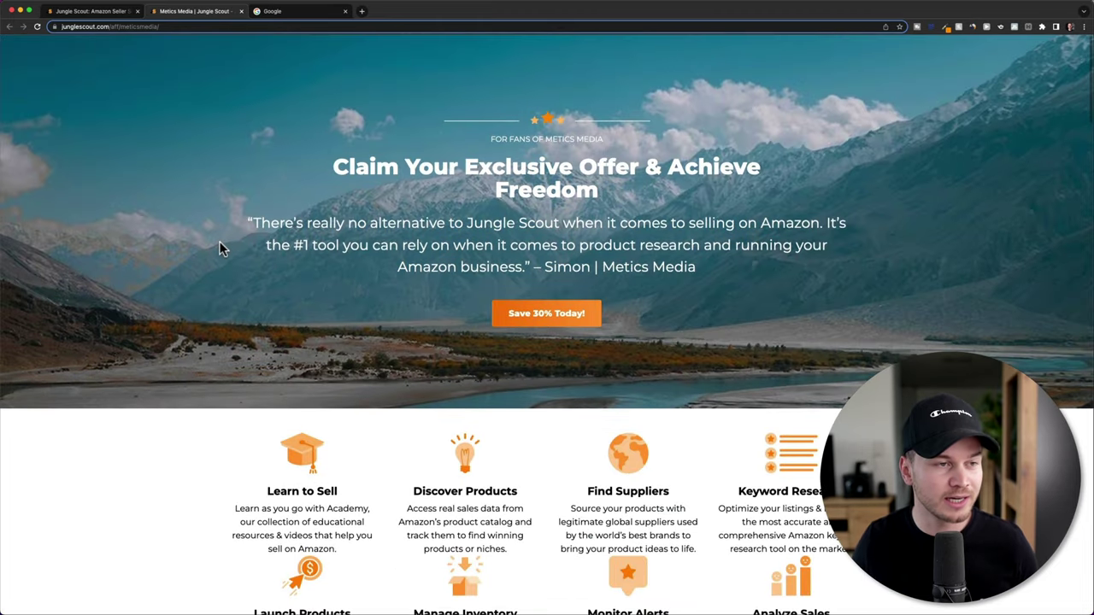
click(109, 12)
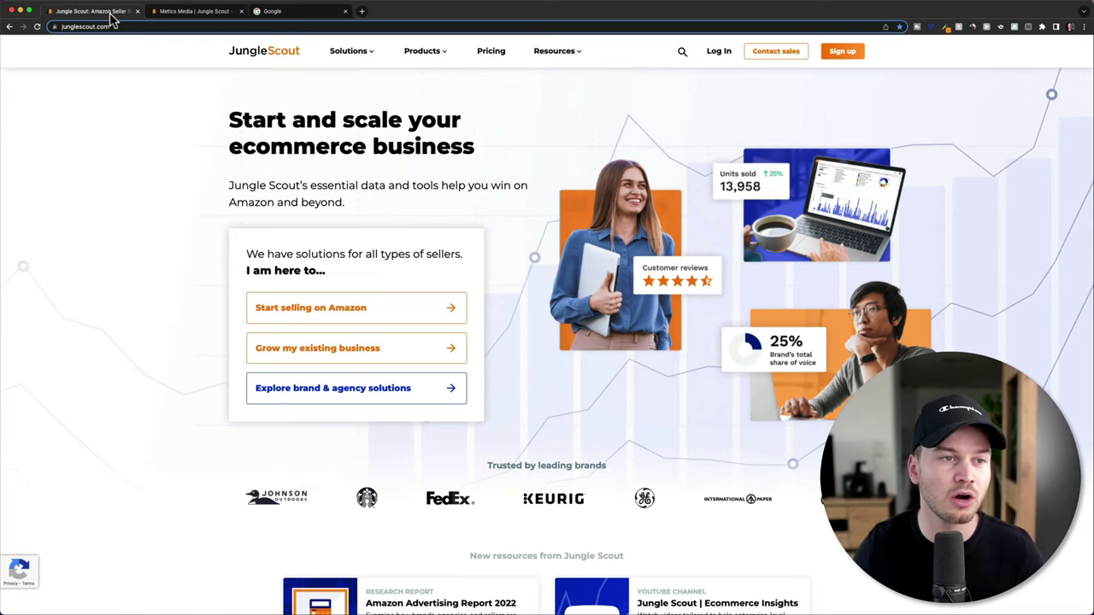
Search Google for "jungle scout chrome extension" and open the Jungle Scout page in the Chrome Web Store.
click(287, 15)
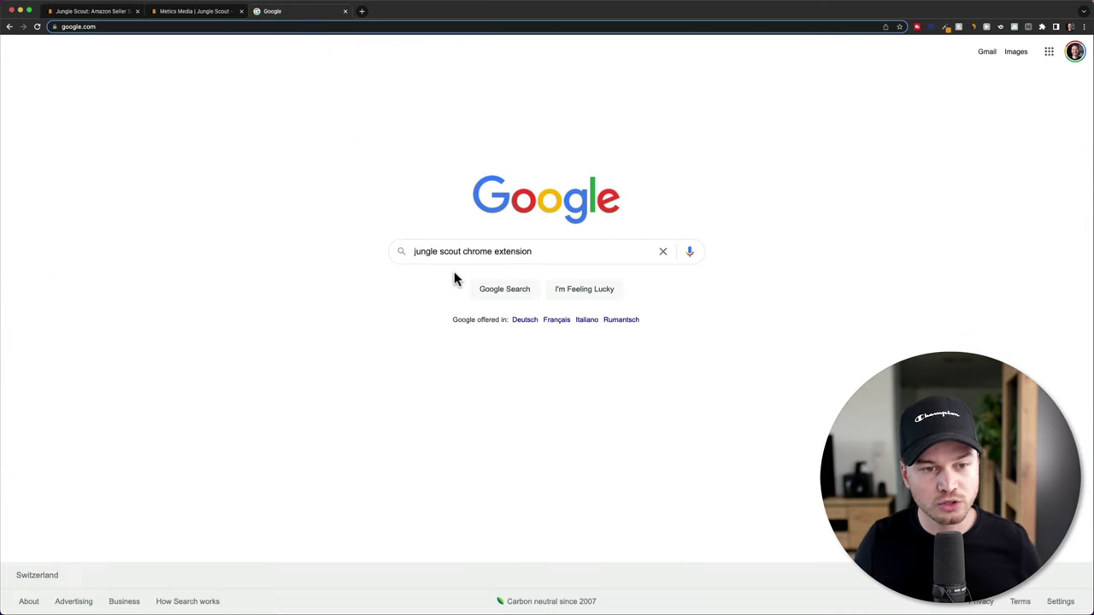
click(596, 256)
key(Return)
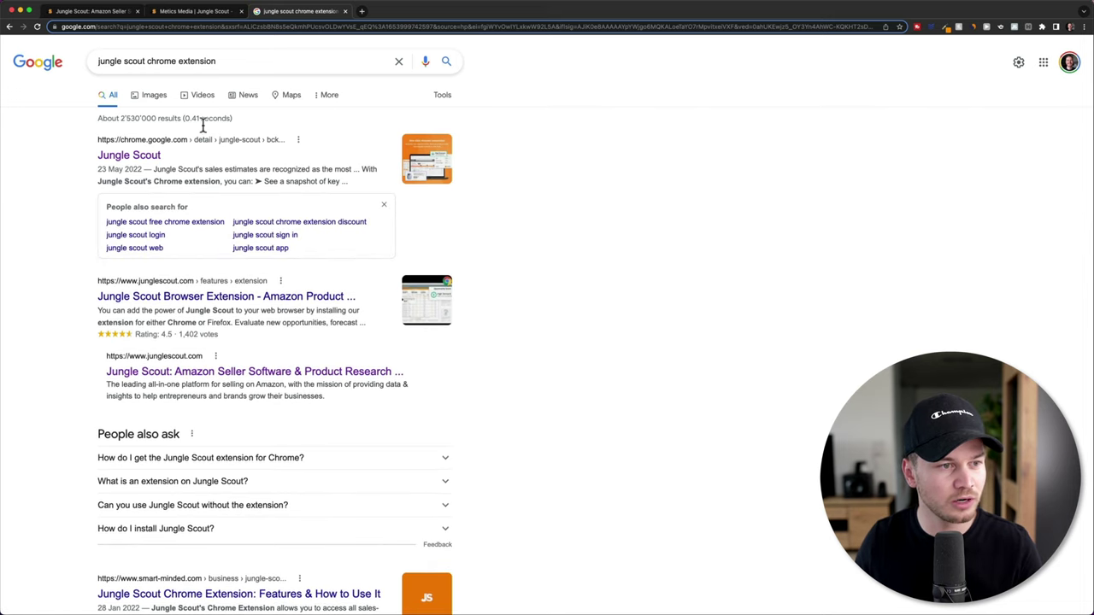
click(136, 157)
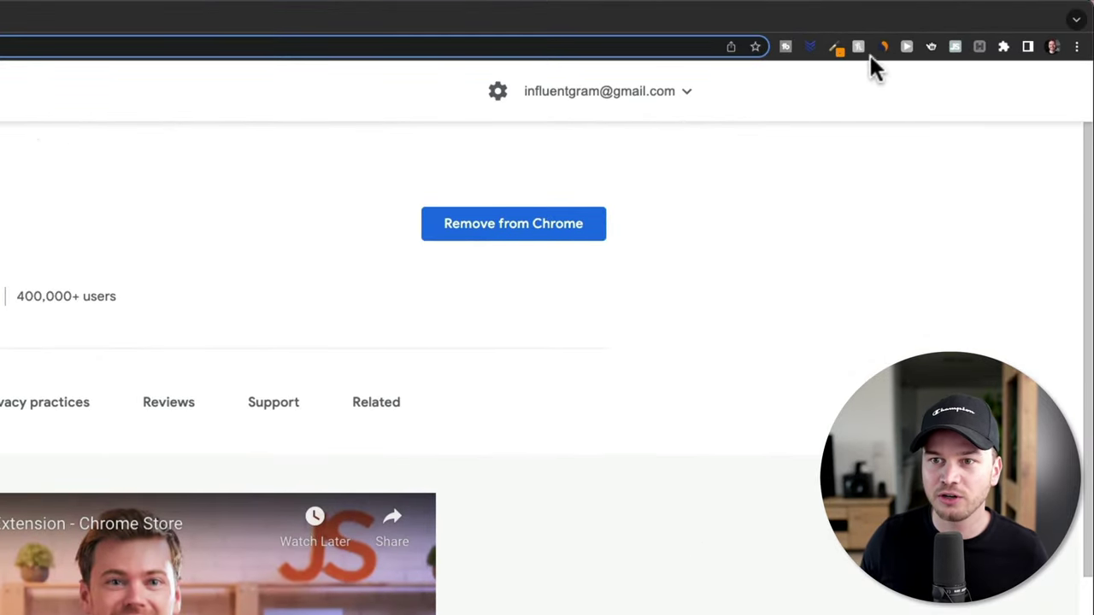
Check the Jungle Scout entry and its pin among the installed browser extensions, and launch the extension.
click(1002, 48)
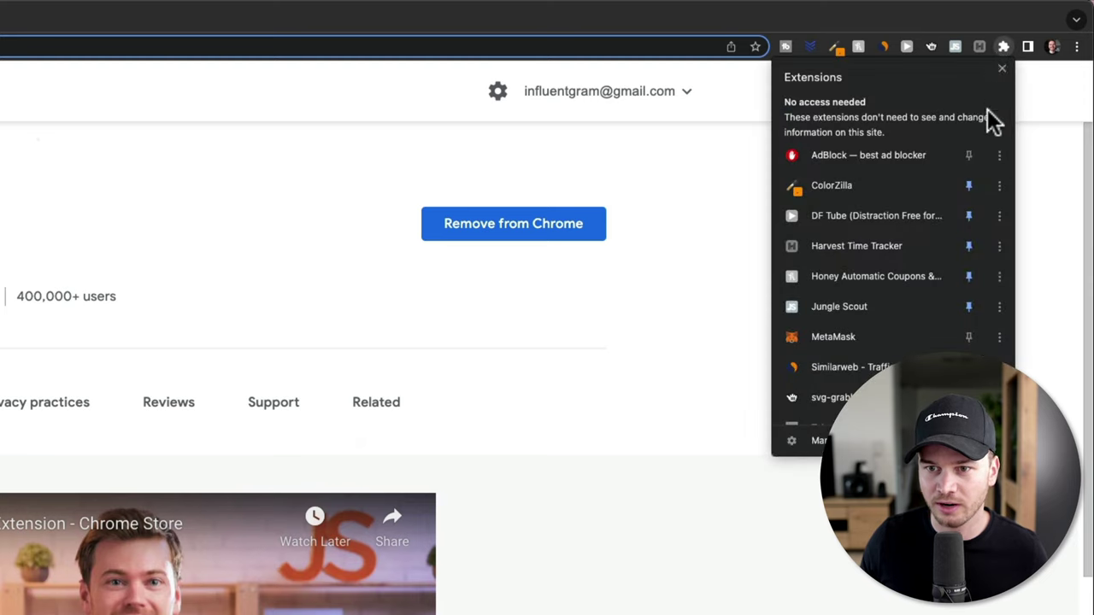
scroll(928, 206, down, 2)
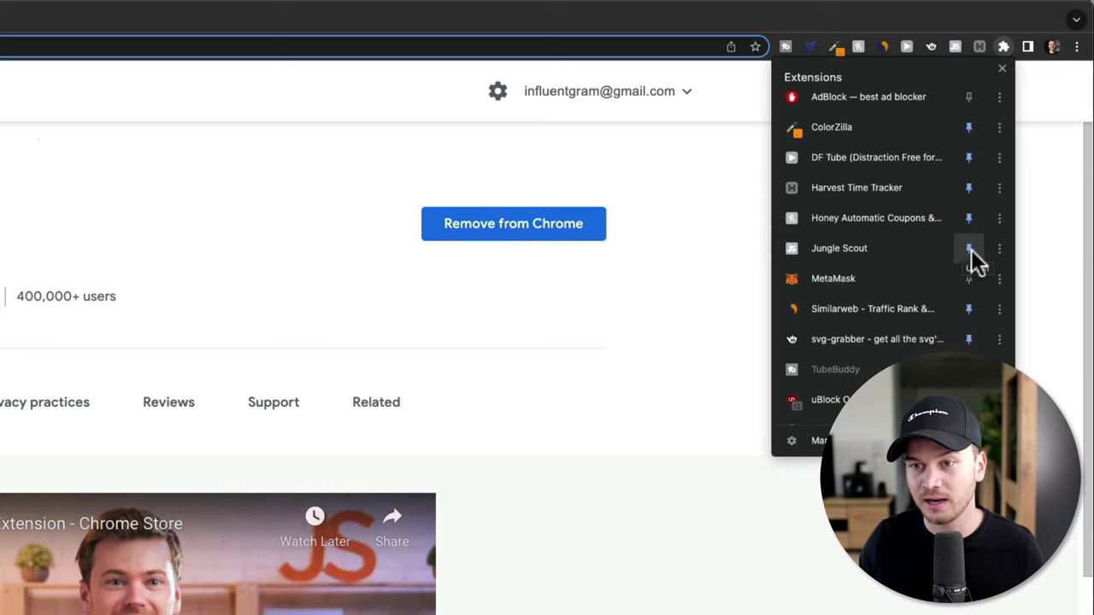
click(955, 48)
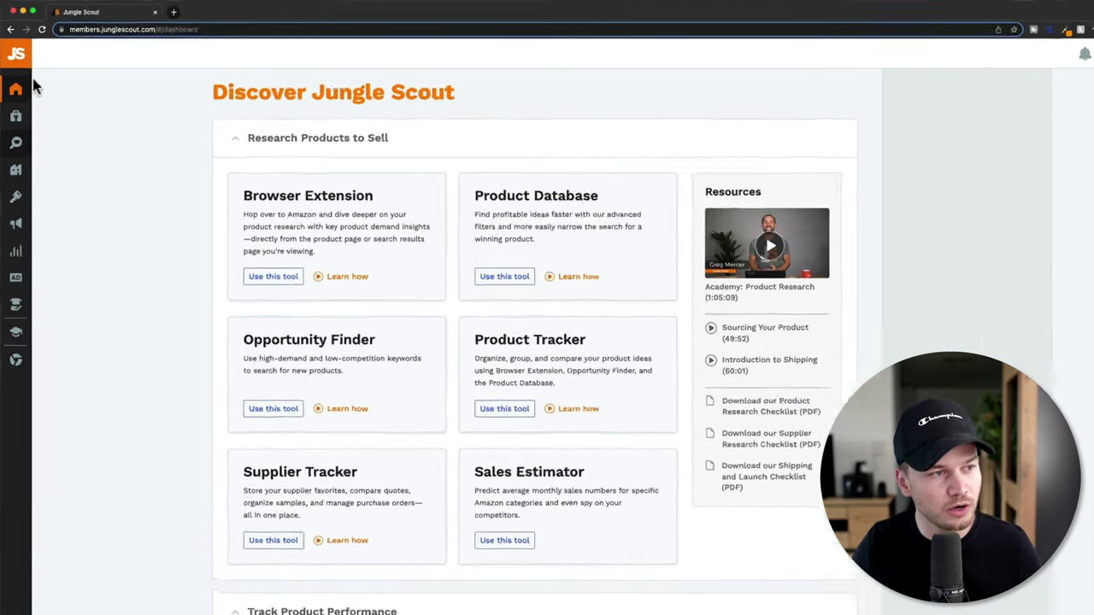
Open the Product Database and select Appliances, Beauty & Personal Care, Cell Phones & Accessories, and Computers & Accessories as categories.
mouse_move(29, 94)
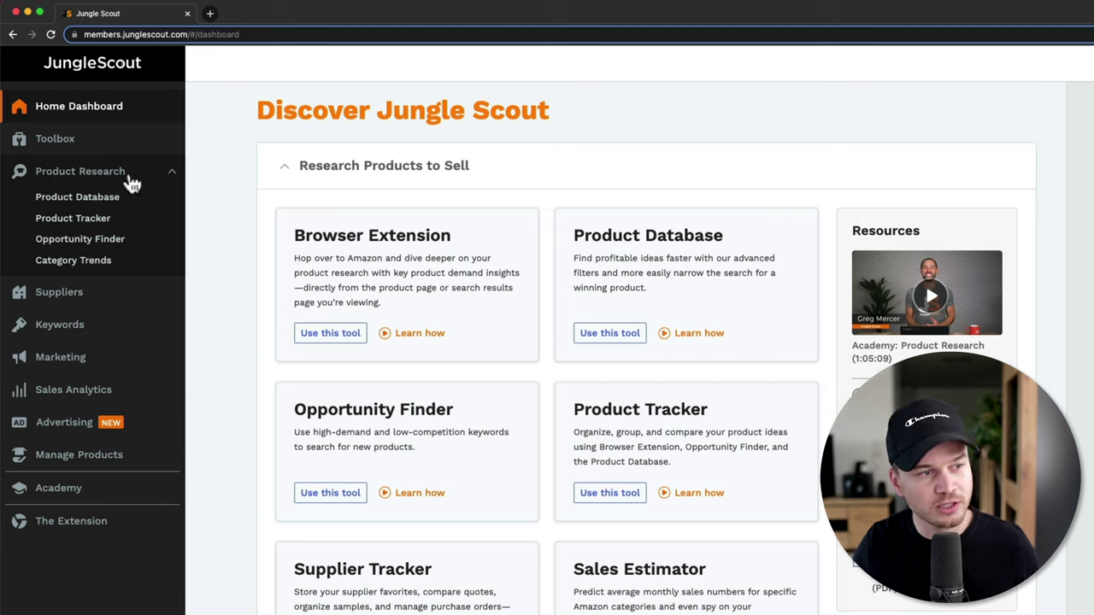
click(71, 204)
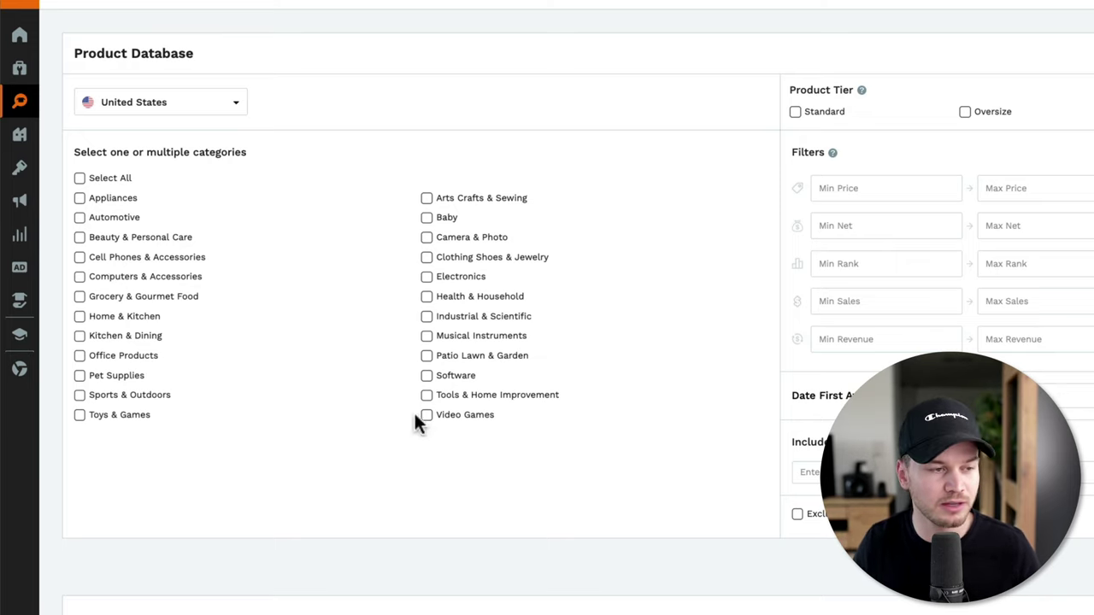
click(80, 200)
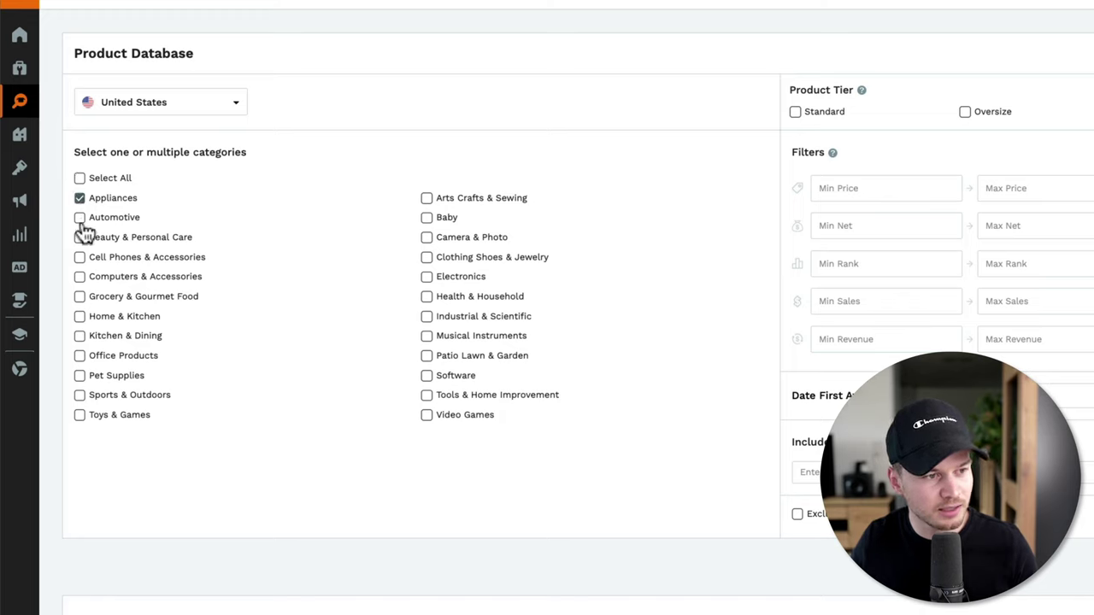
click(80, 239)
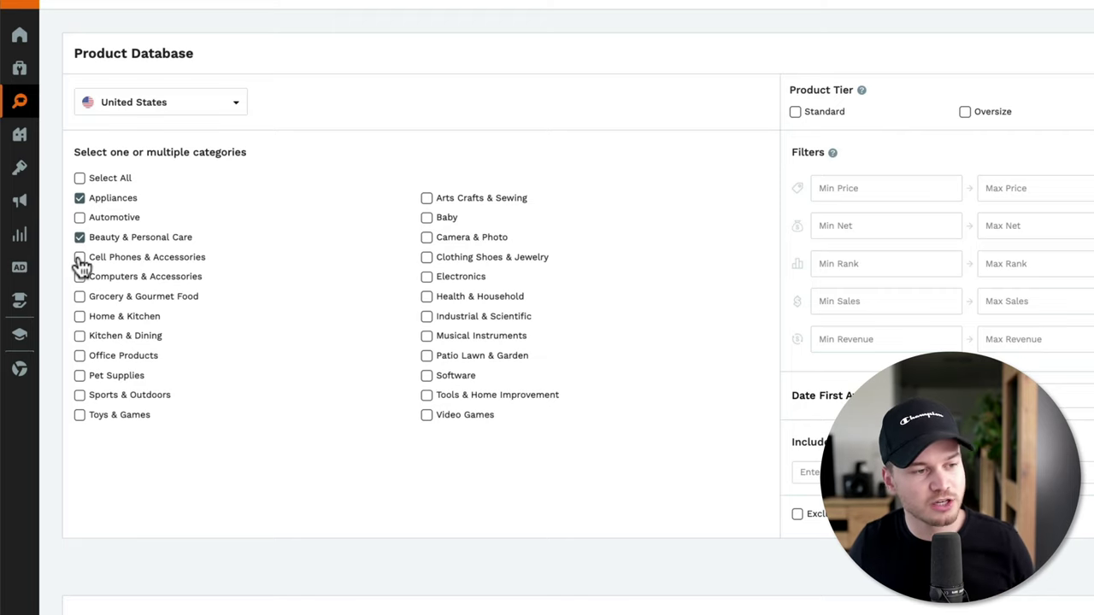
click(80, 259)
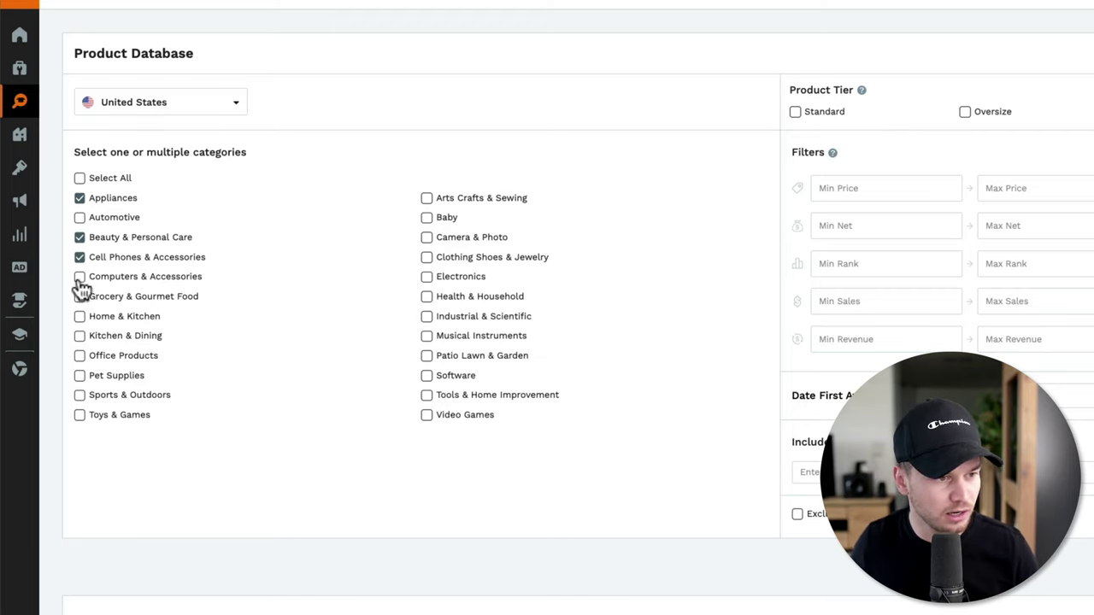
click(79, 279)
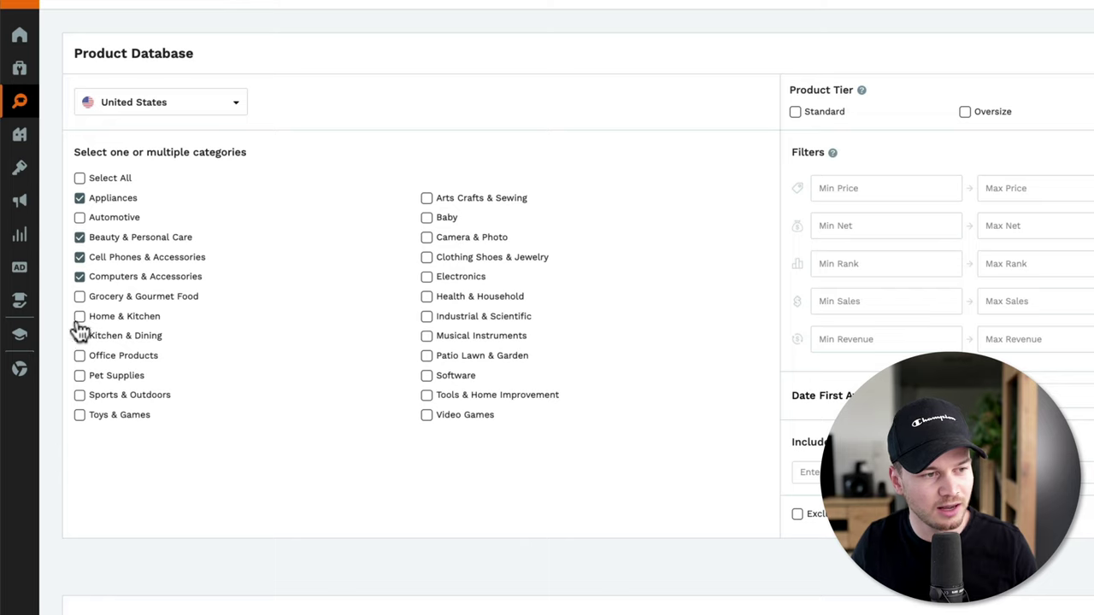
Add the categories Home & Kitchen, Kitchen & Dining, Office Products, Pet Supplies, and Sports & Outdoors to the product search.
click(78, 319)
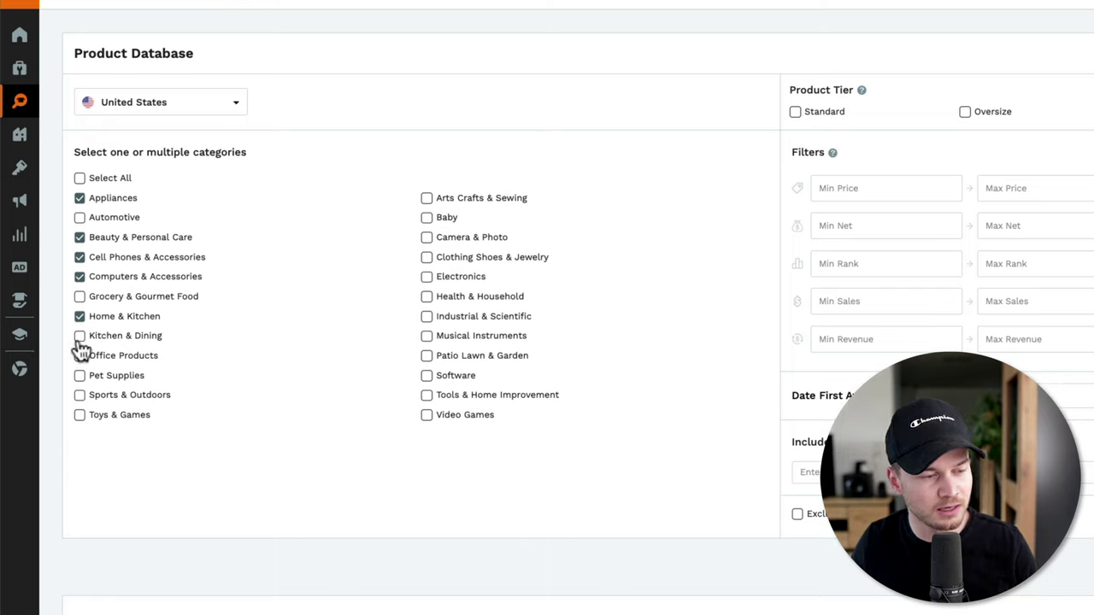
click(79, 337)
click(79, 355)
click(79, 375)
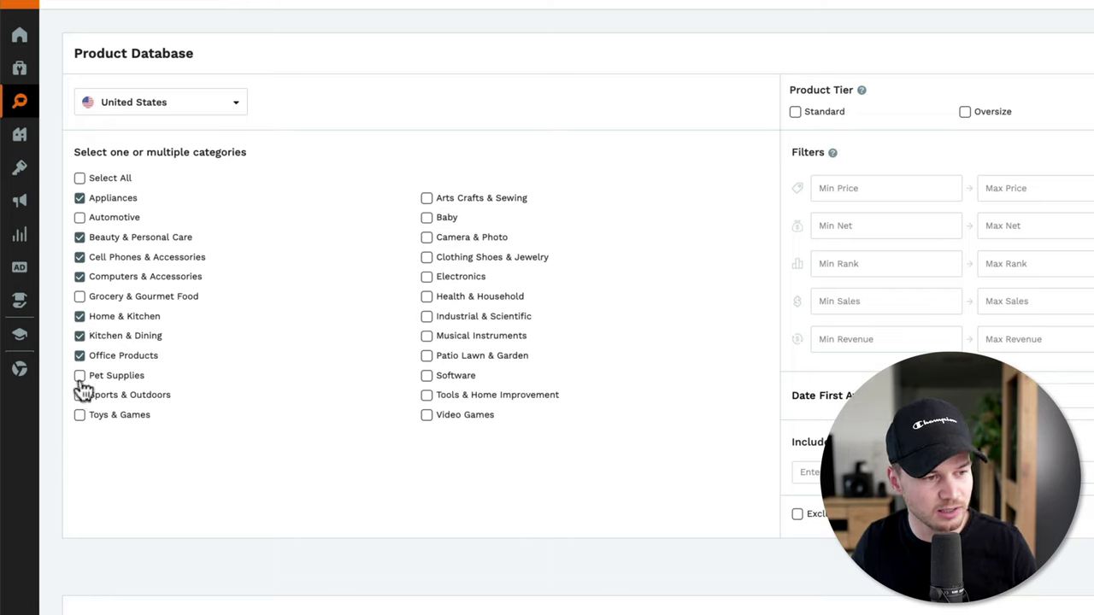
click(80, 395)
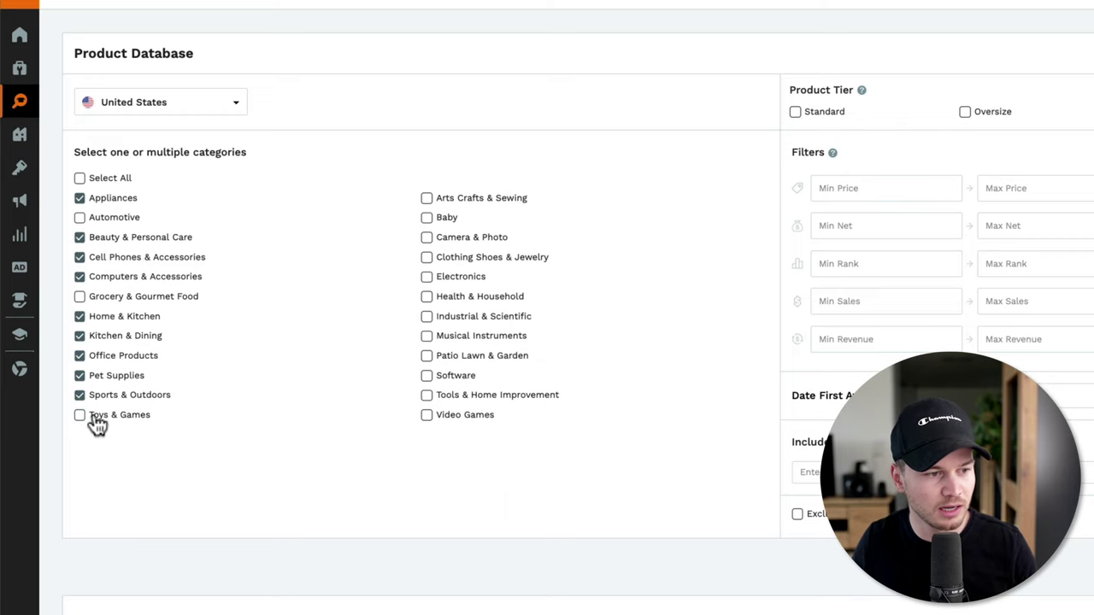
Add the categories Baby, Camera & Photo, Electronics, Industrial & Scientific, Patio Lawn & Garden, and Tools & Home Improvement.
click(426, 218)
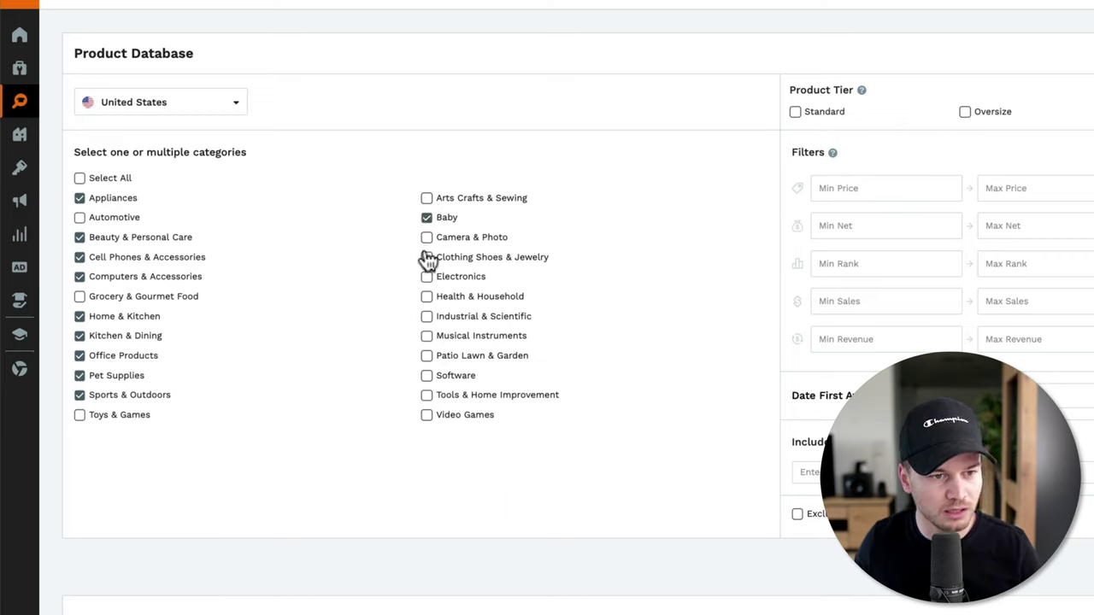
click(428, 239)
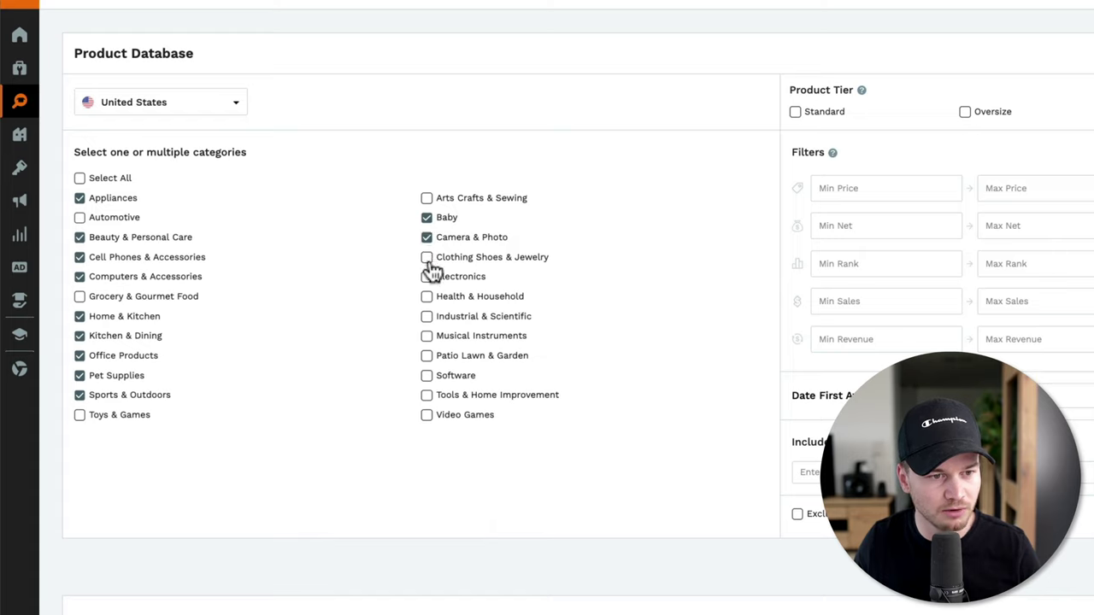
click(428, 278)
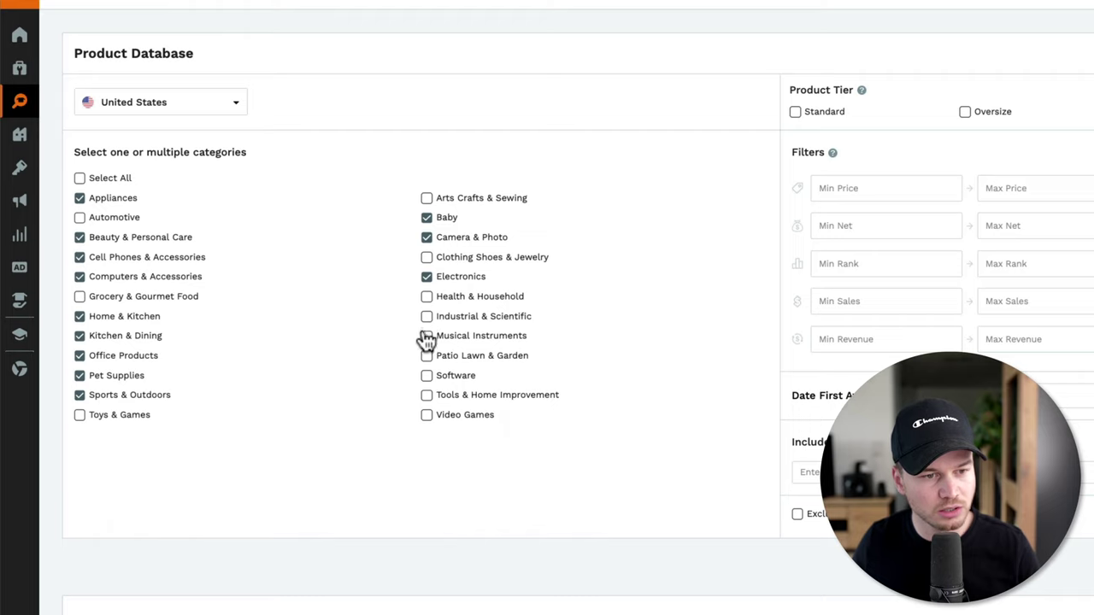
click(427, 317)
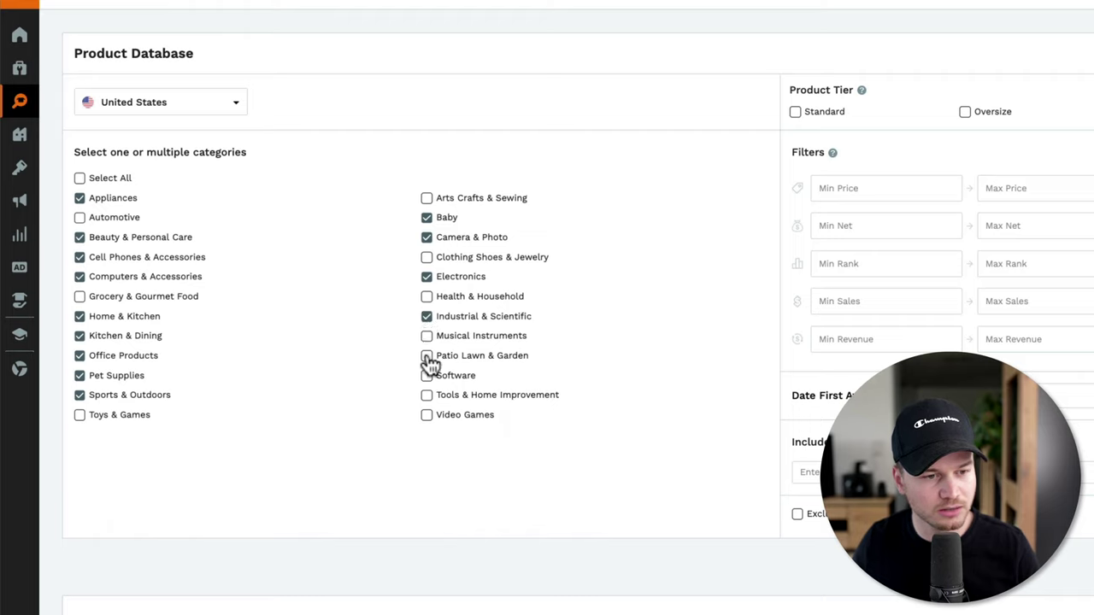
click(427, 356)
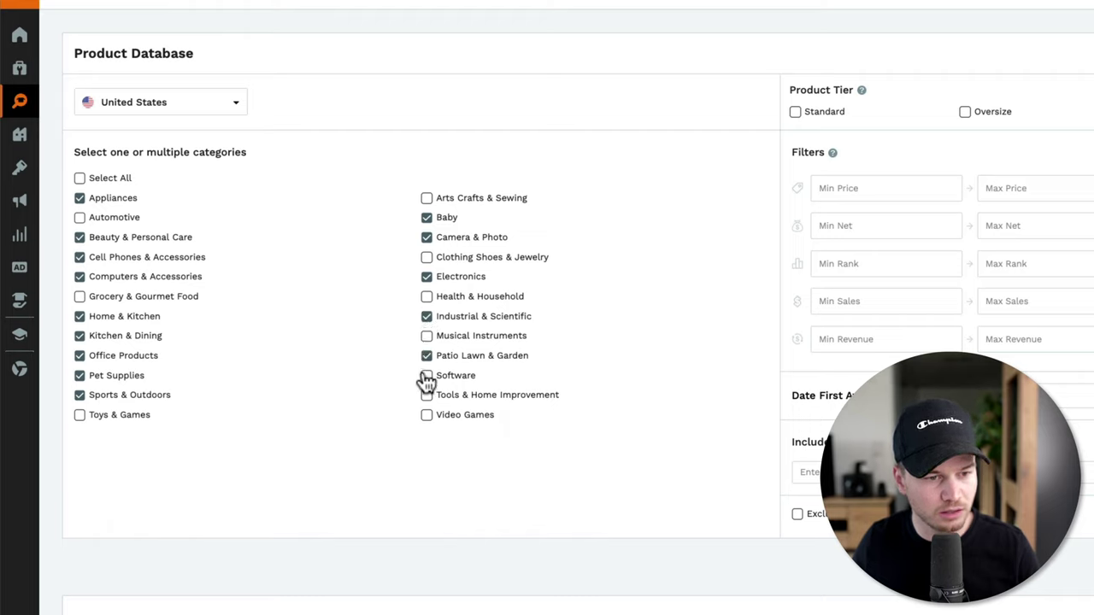
click(427, 398)
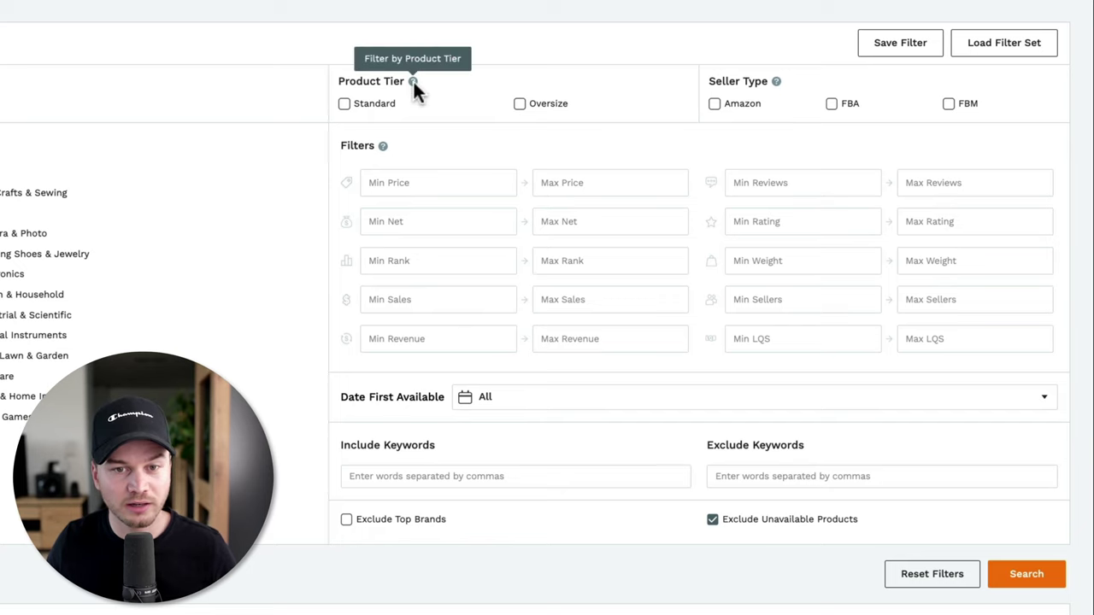
Restrict the product tier to Standard and the seller types to Amazon and FBA.
click(344, 104)
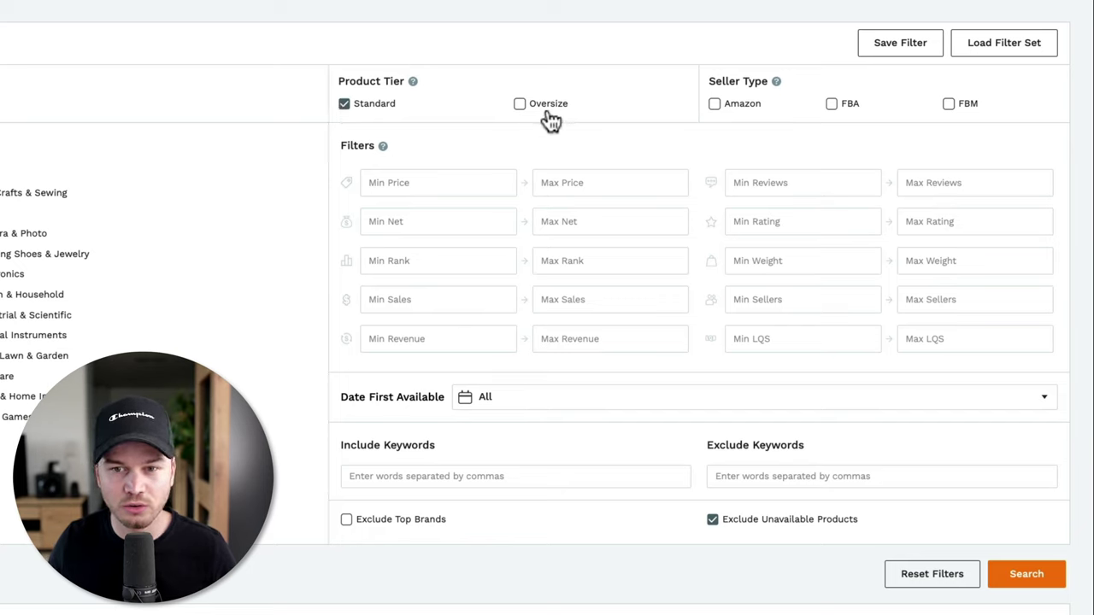
click(713, 104)
click(831, 104)
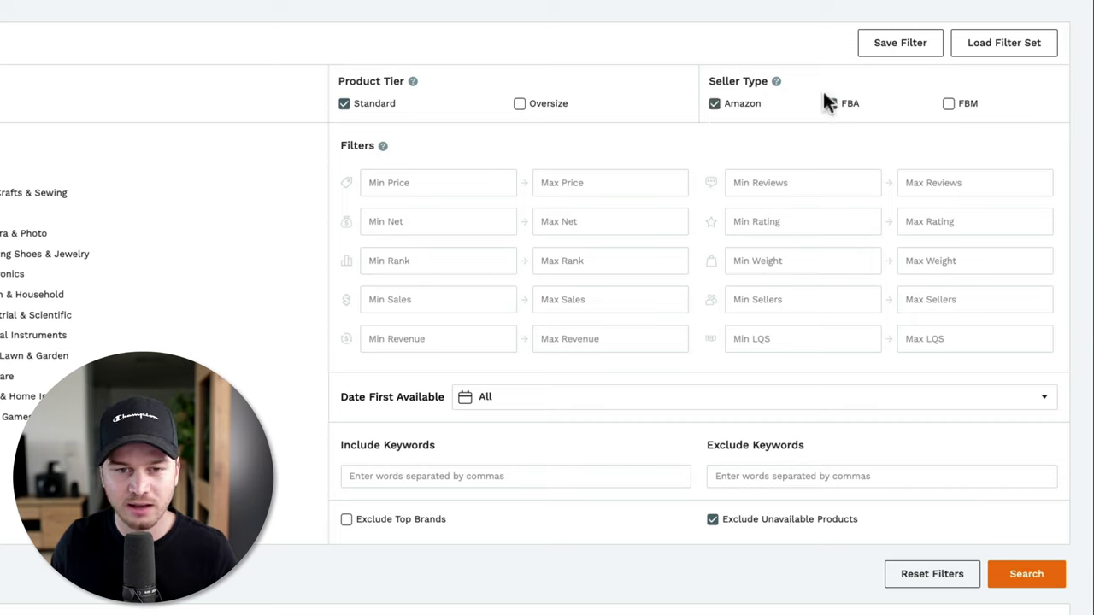
click(828, 102)
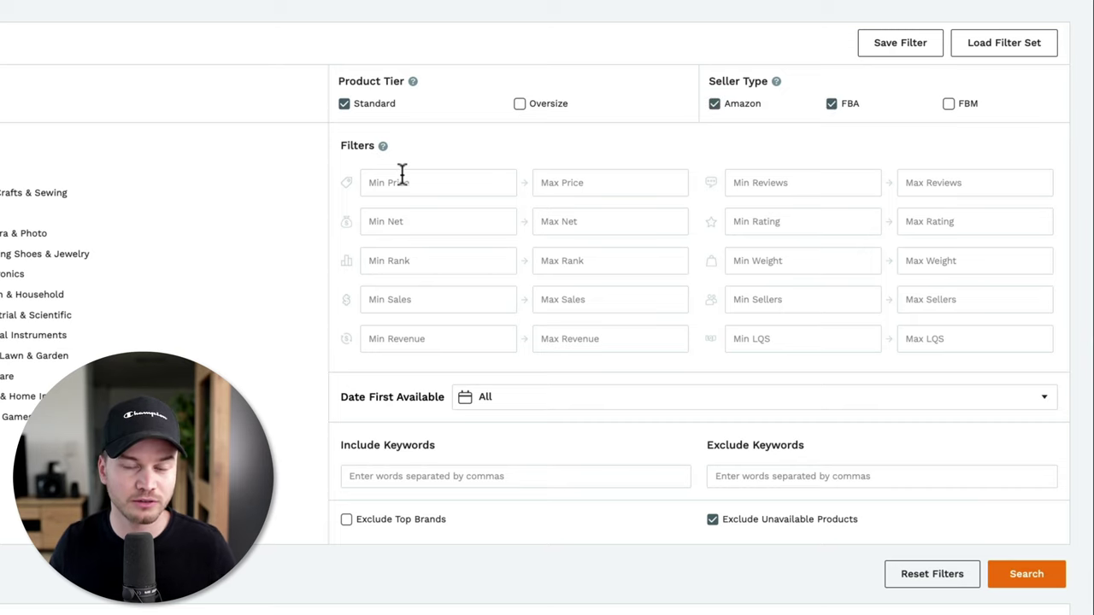
Set the price filter to a minimum of 19 and a maximum of 100.
click(408, 181)
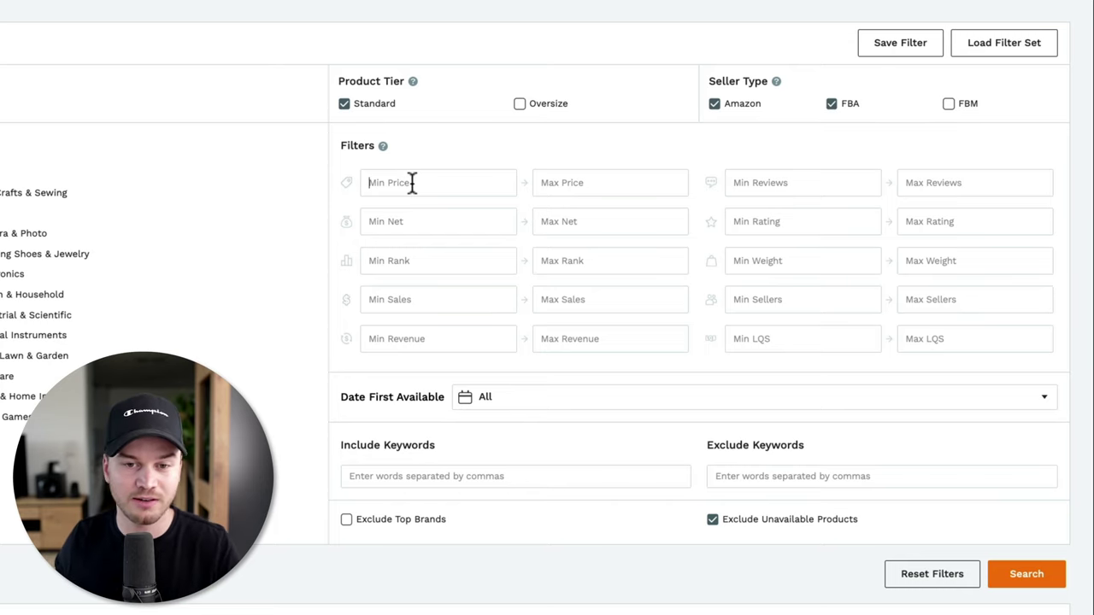
click(412, 183)
text(19)
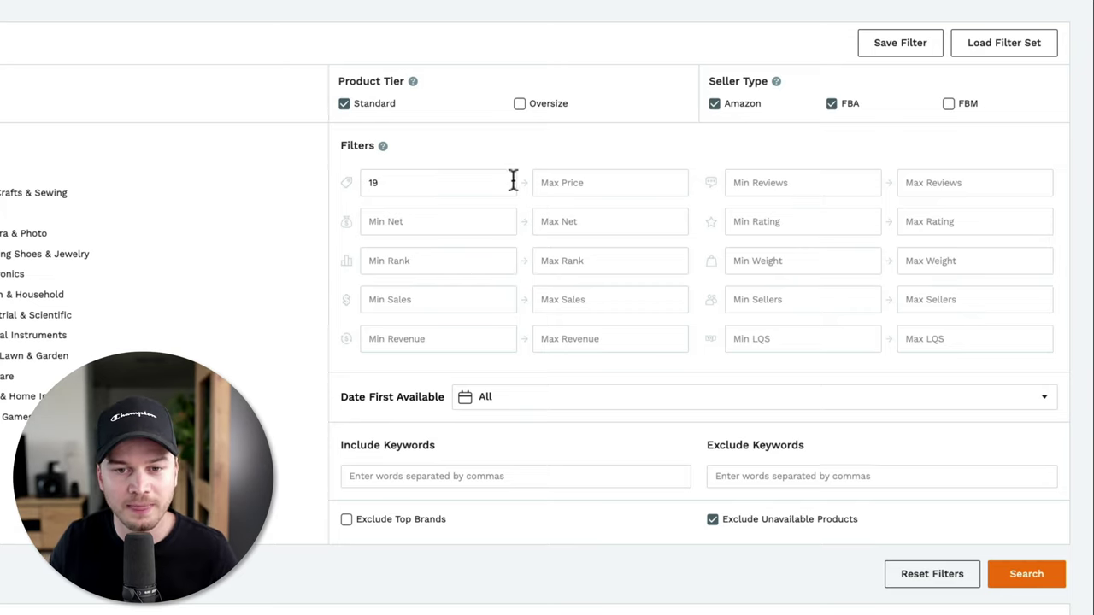
click(559, 180)
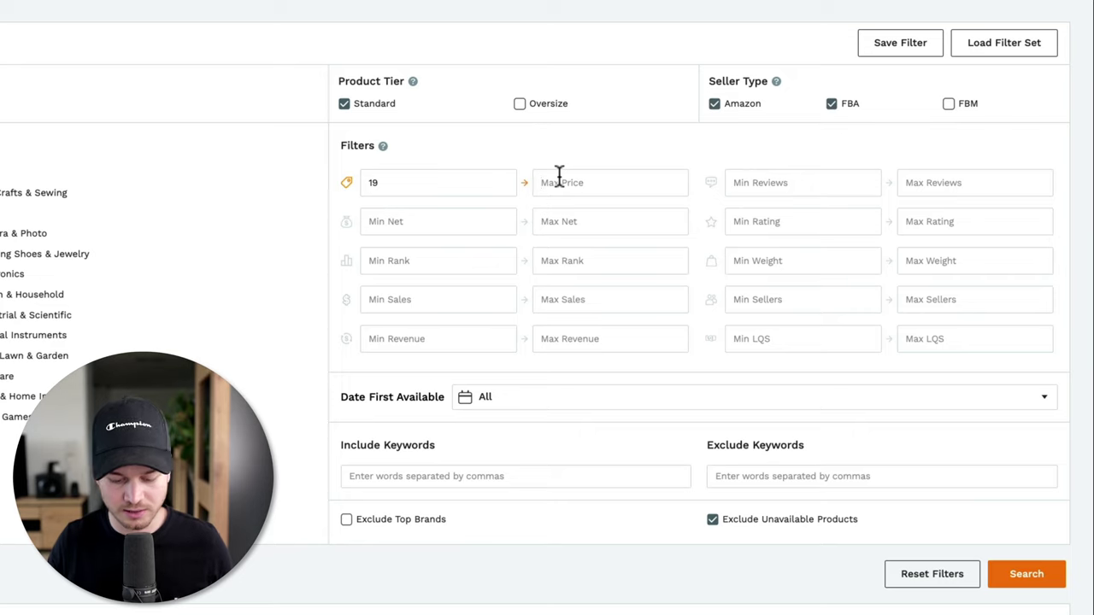
text(100)
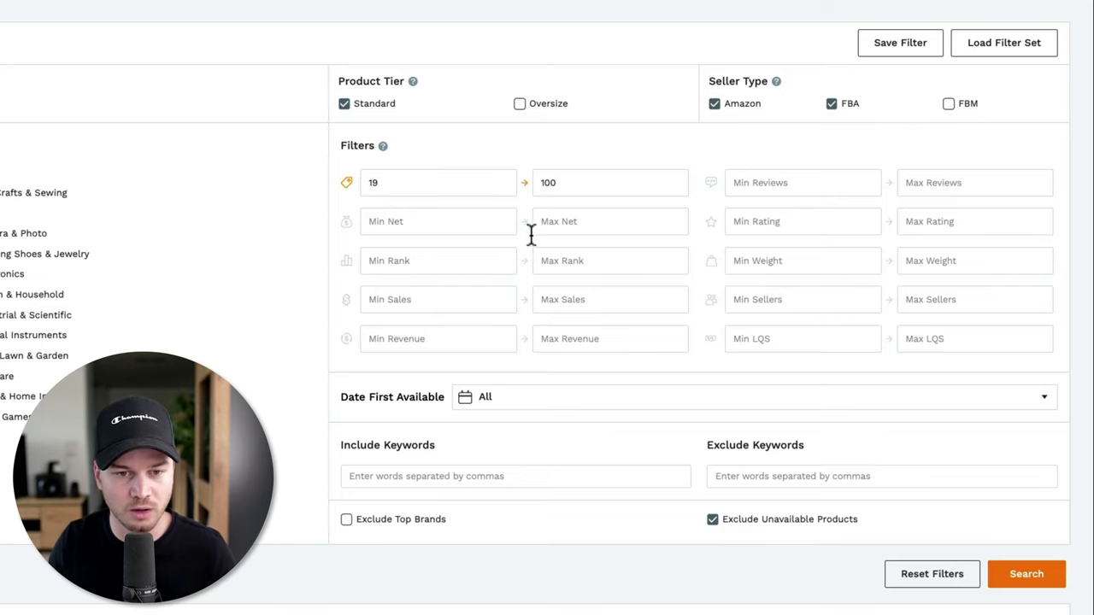
Set the minimum rank filter to 100.
click(420, 262)
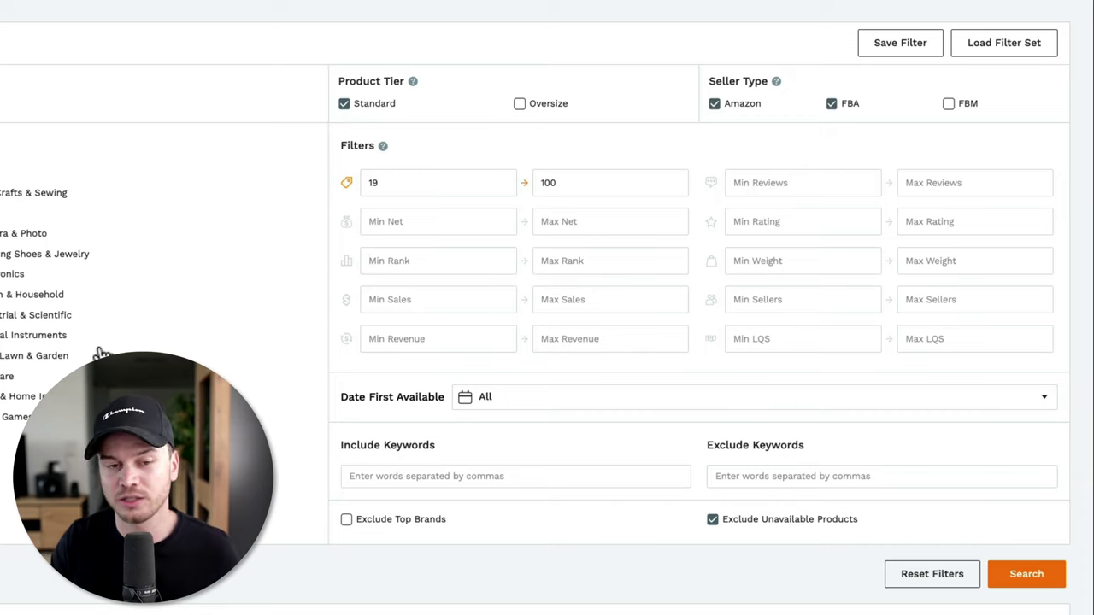
text(100)
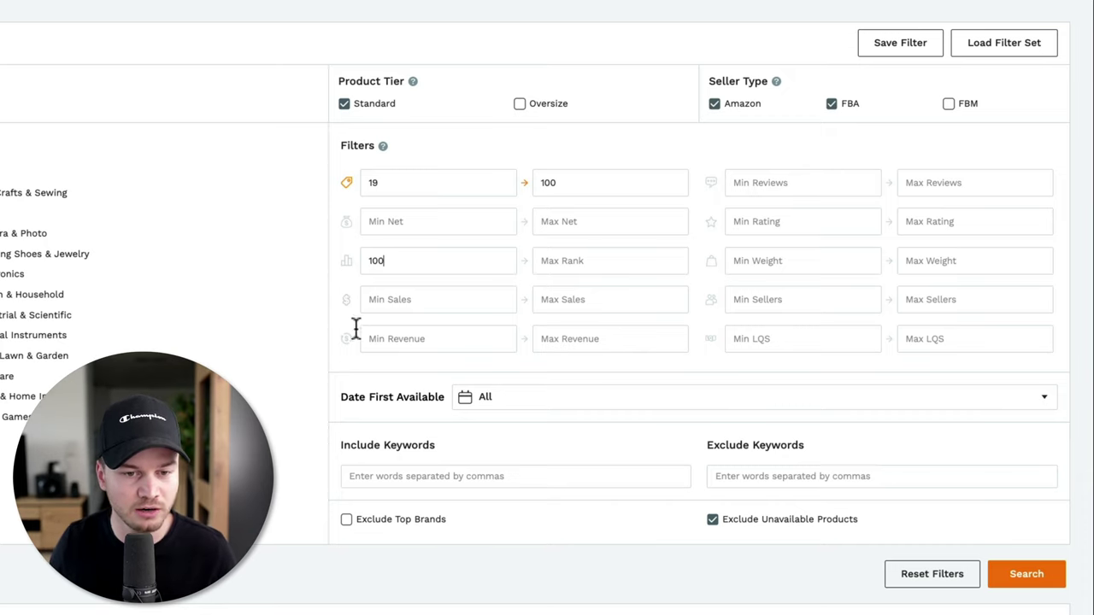
click(332, 353)
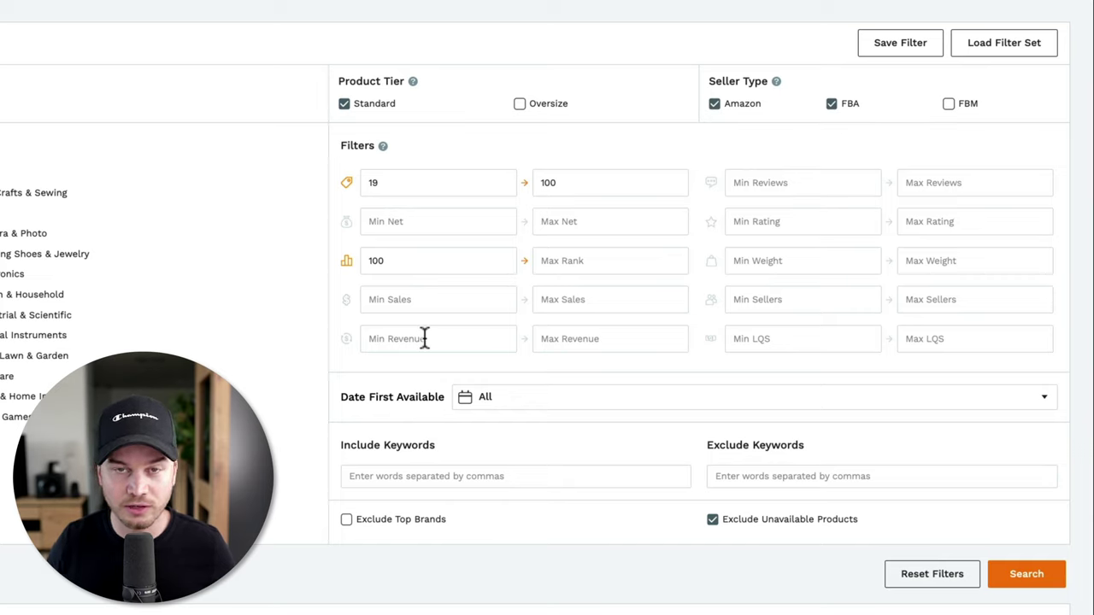
Set the minimum revenue filter to 6000 and the maximum reviews filter to 1000.
text(6000)
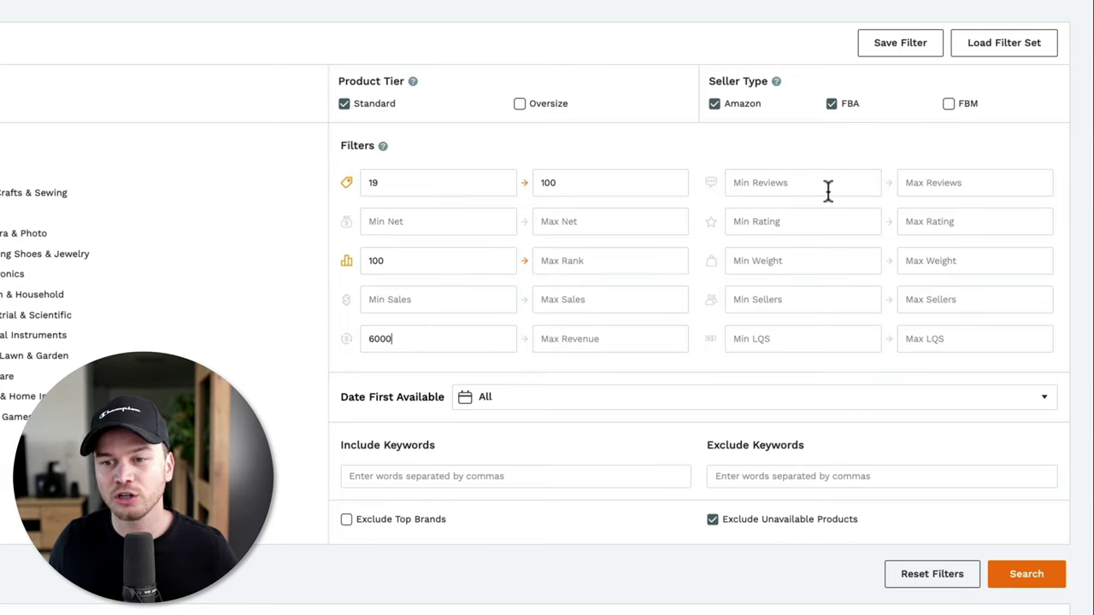
click(939, 177)
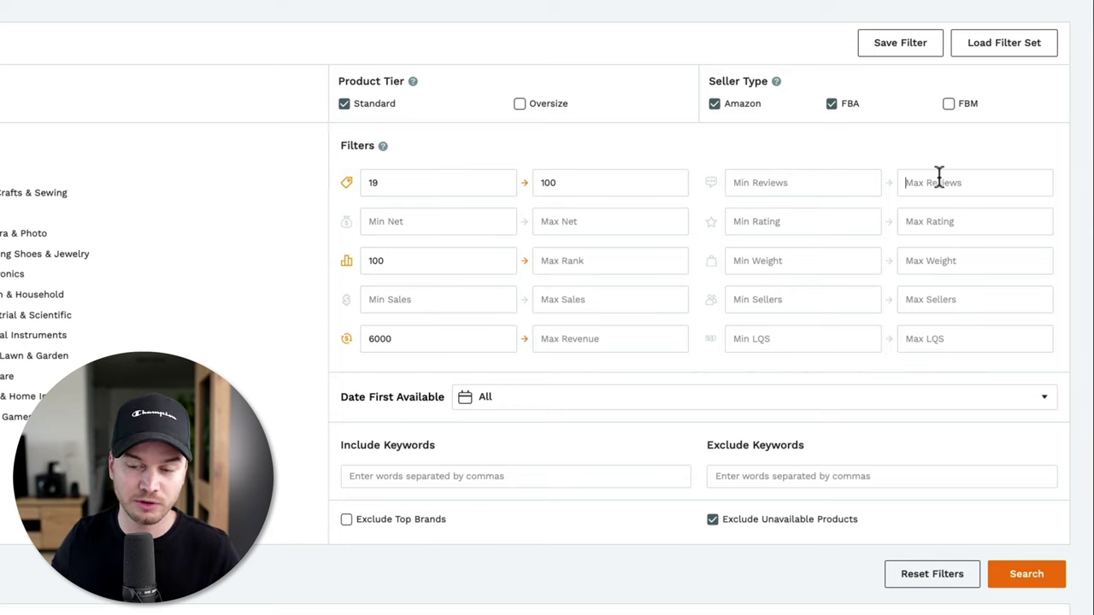
text(1000)
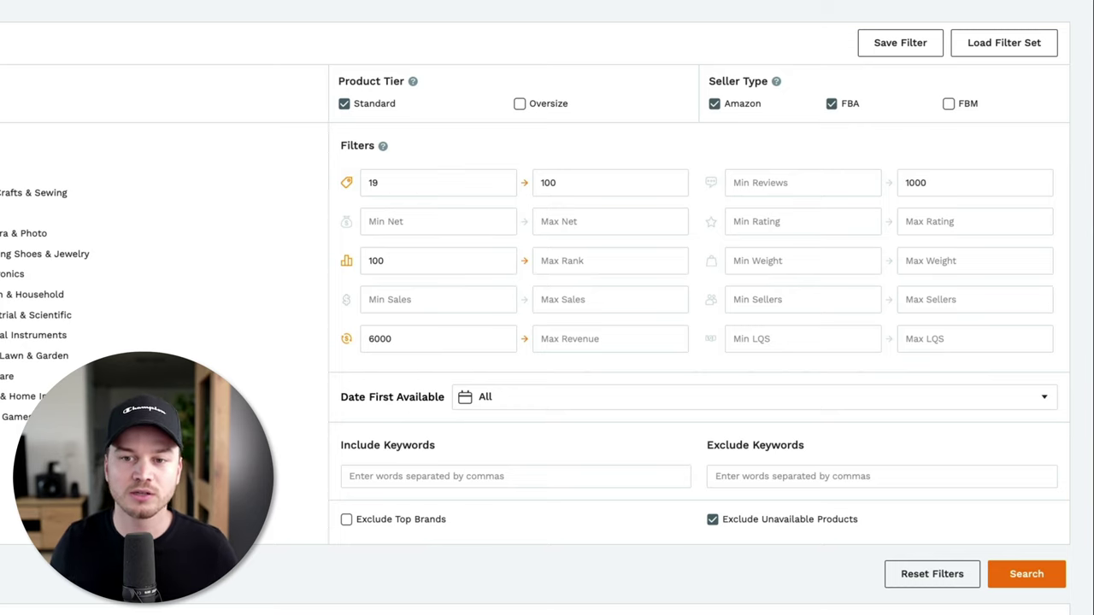
click(876, 159)
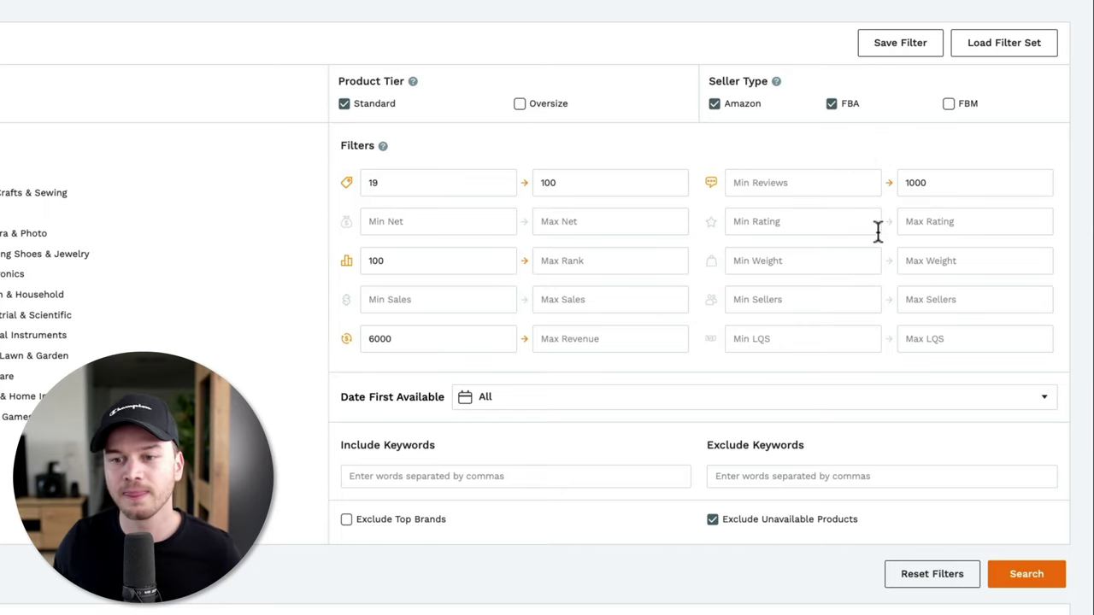
Set the maximum weight filter to 5.5 and run the product search.
click(915, 221)
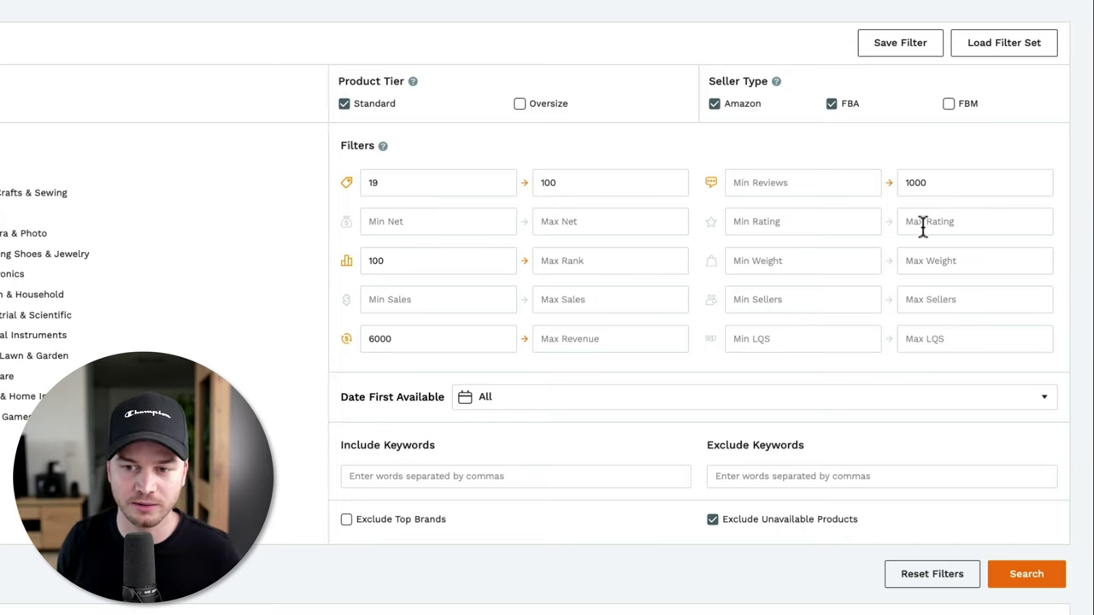
click(920, 265)
text(5.5)
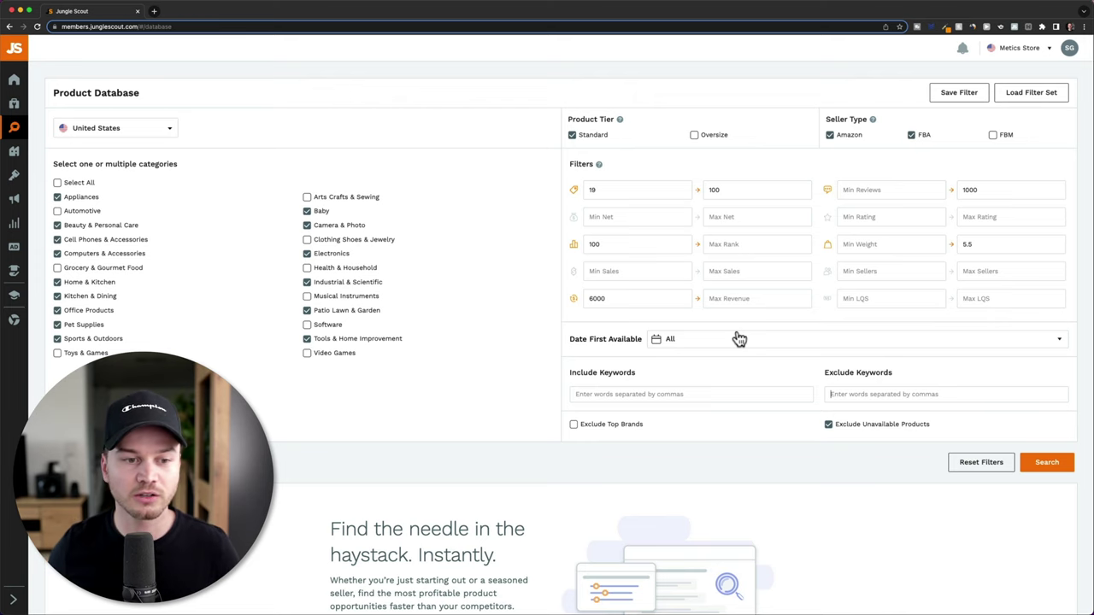
scroll(588, 372, down, 3)
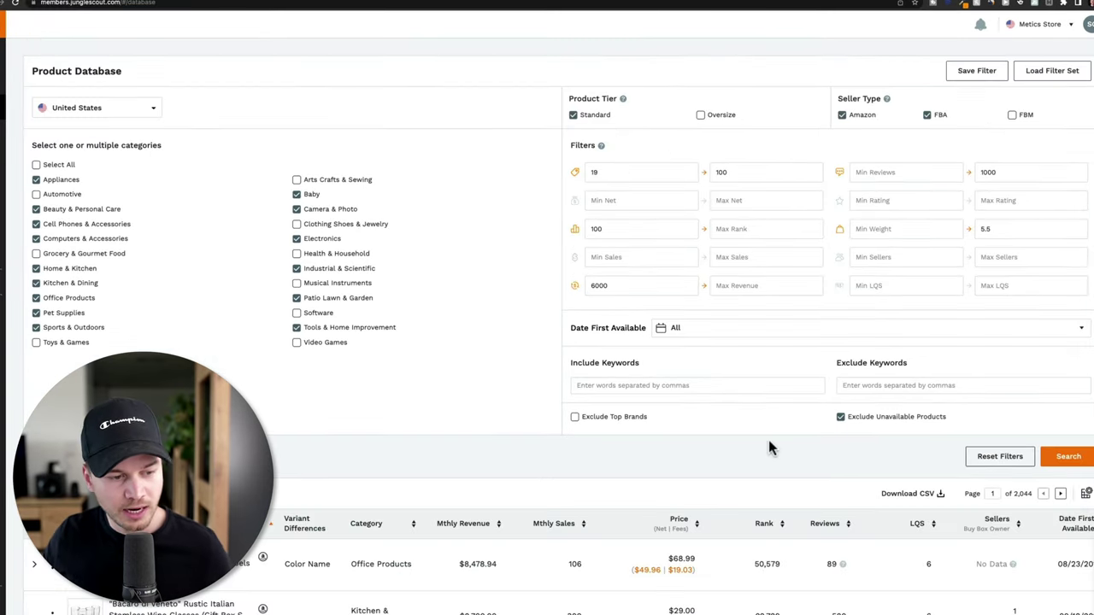
Look through the first page of search results for product ideas, previewing images of individual products.
scroll(768, 444, down, 5)
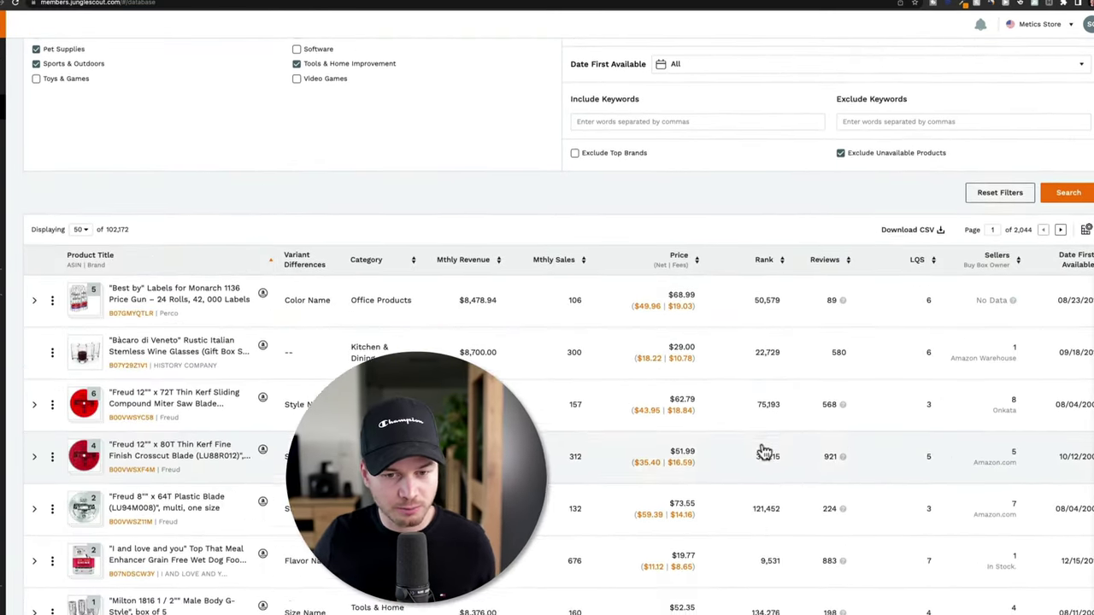
scroll(765, 452, down, 1)
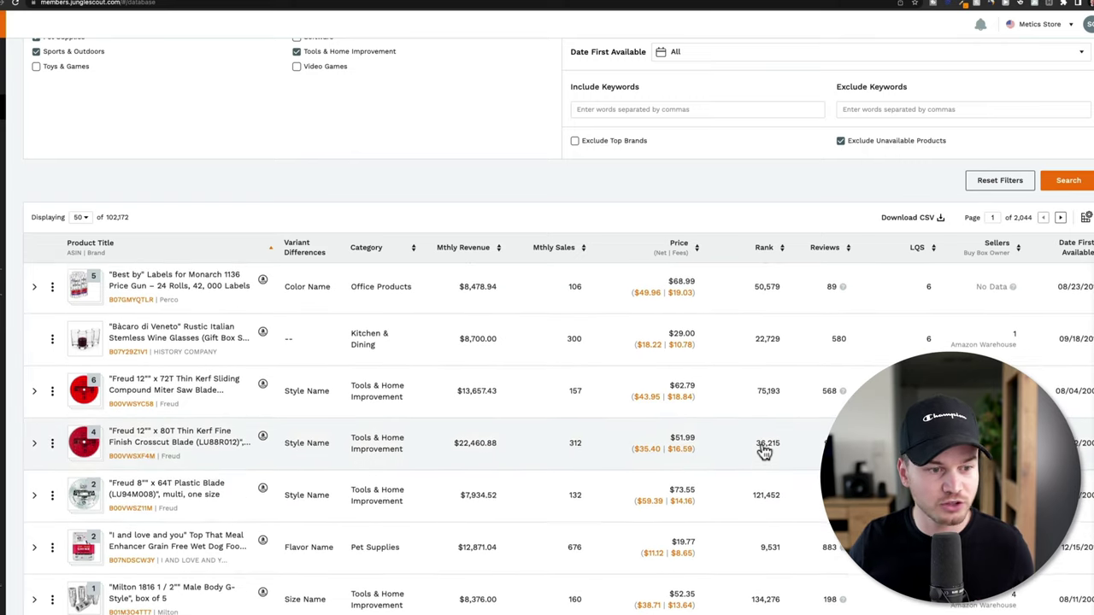
scroll(715, 181, down, 2)
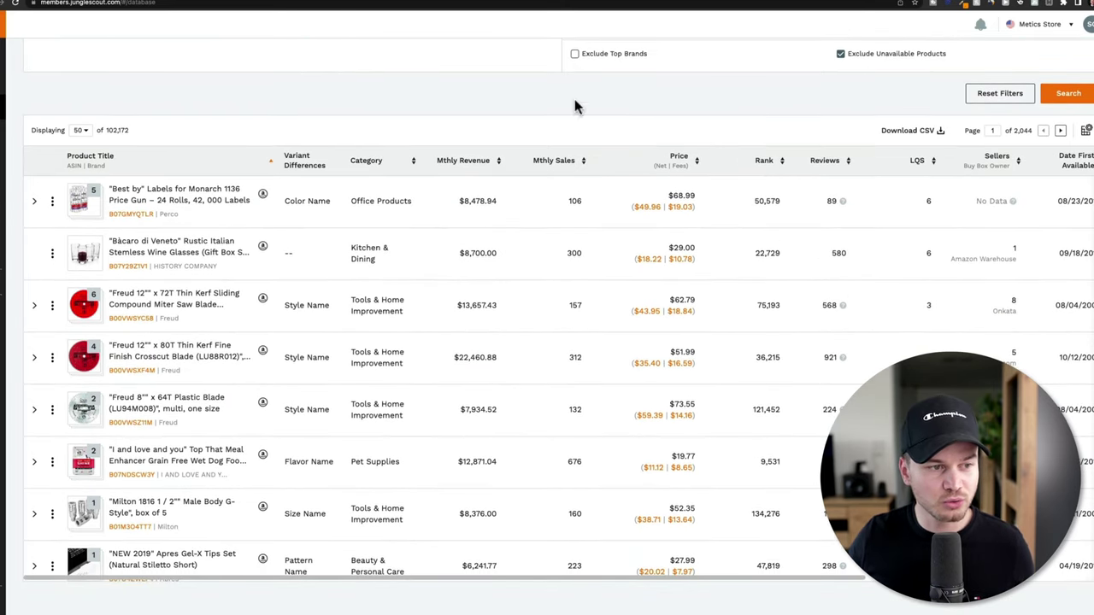
mouse_move(85, 256)
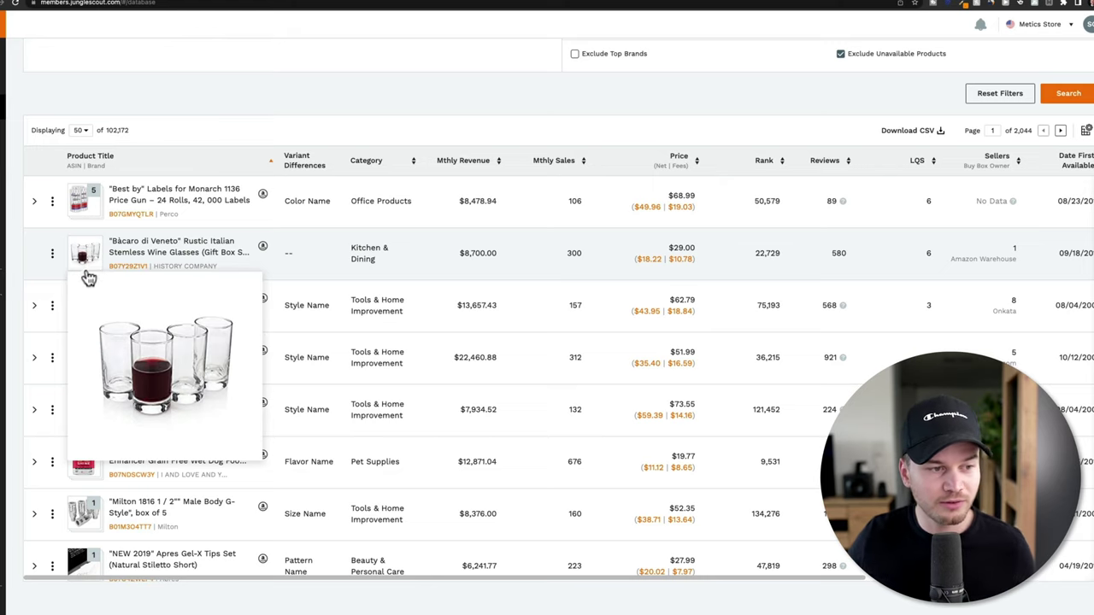
mouse_move(83, 295)
scroll(88, 313, down, 1)
scroll(88, 312, down, 5)
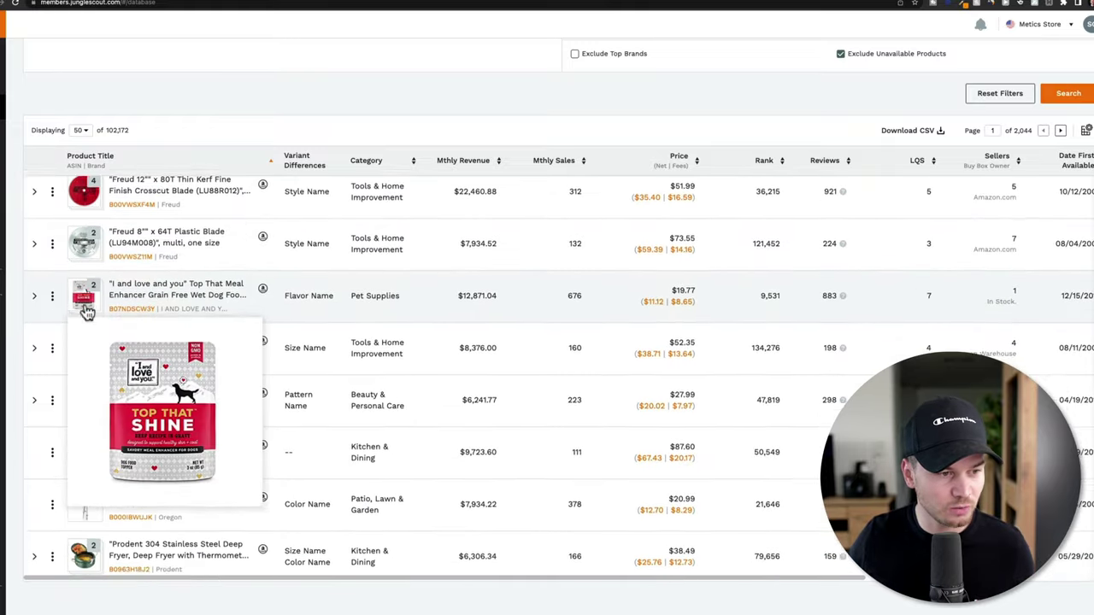
mouse_move(90, 330)
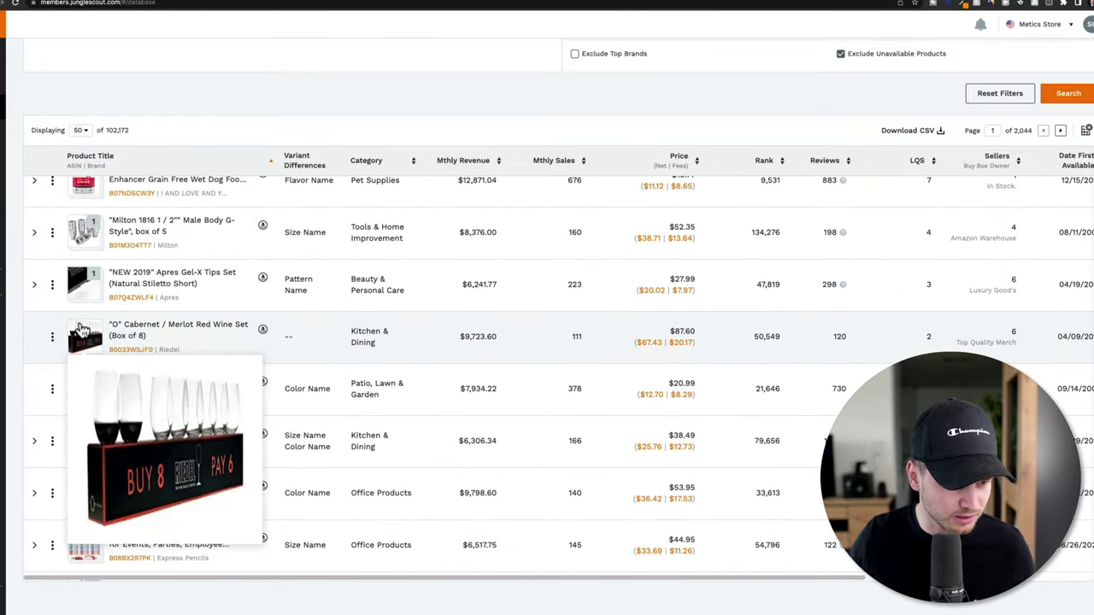
scroll(85, 332, down, 3)
mouse_move(87, 231)
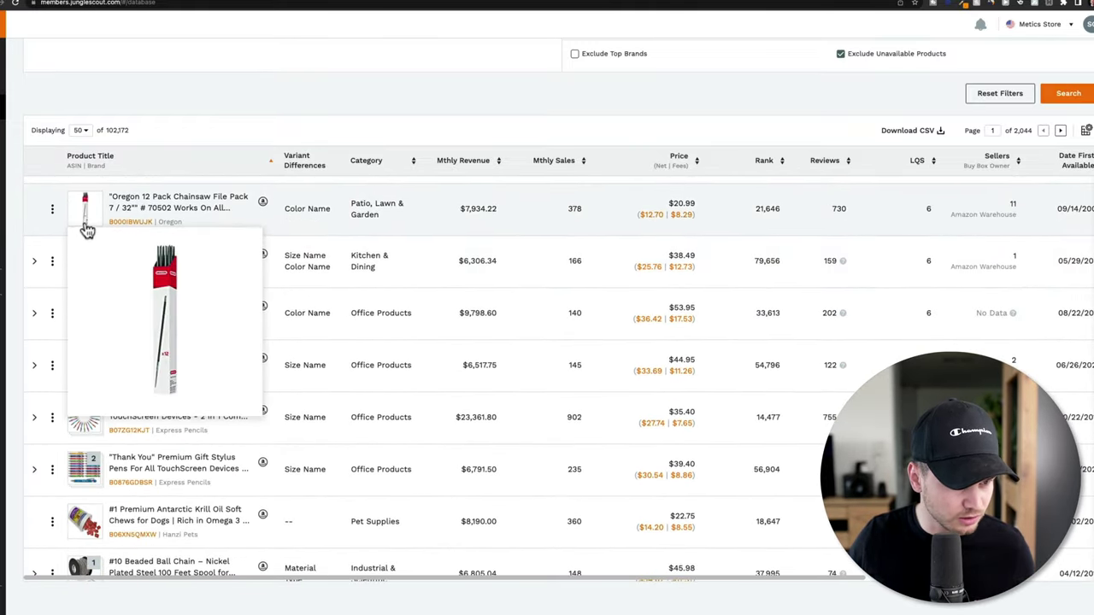
scroll(86, 229, down, 12)
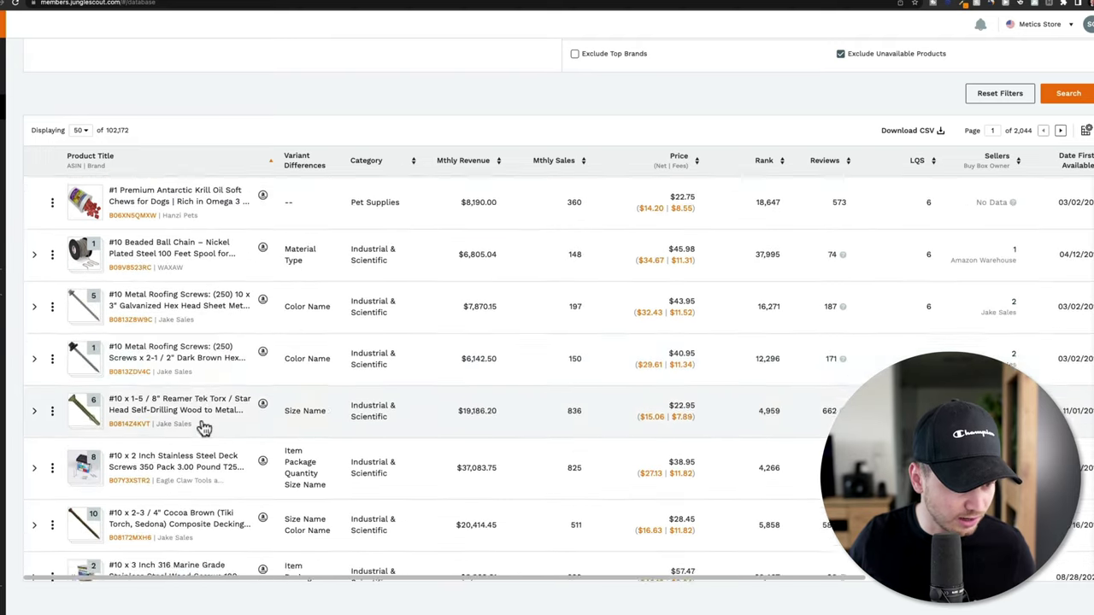
scroll(202, 426, down, 7)
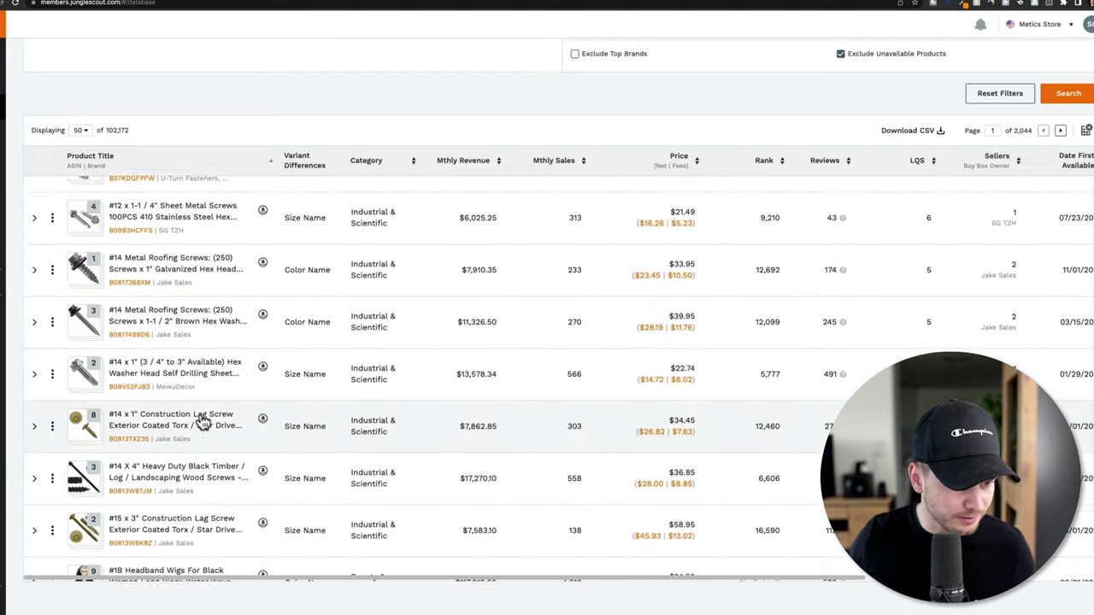
scroll(203, 421, down, 1)
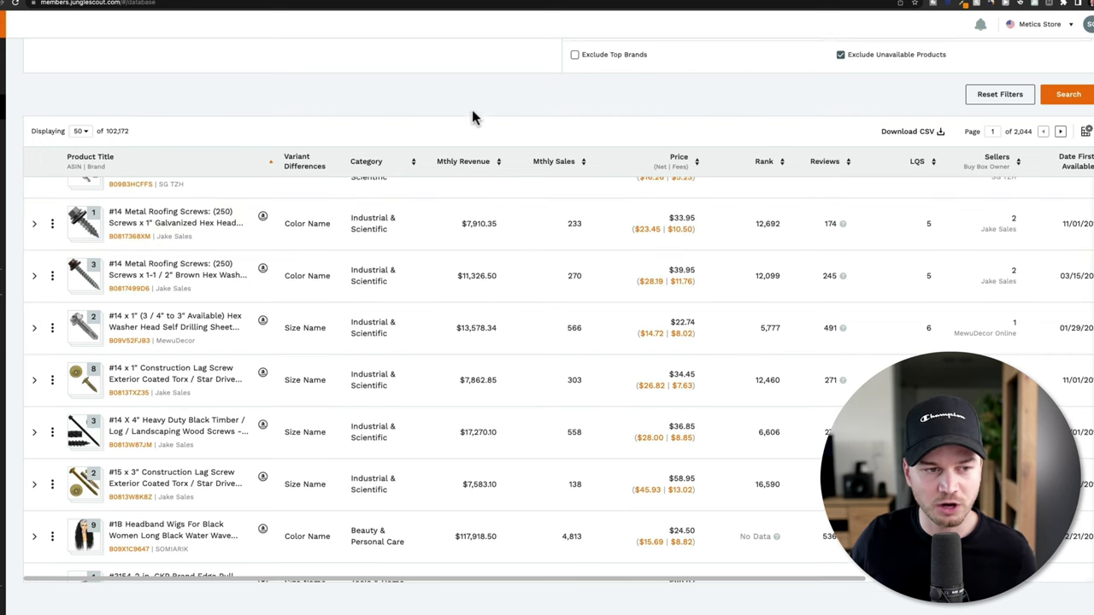
Exclude the keyword "screws" from the product search and run the search again.
scroll(472, 110, up, 1)
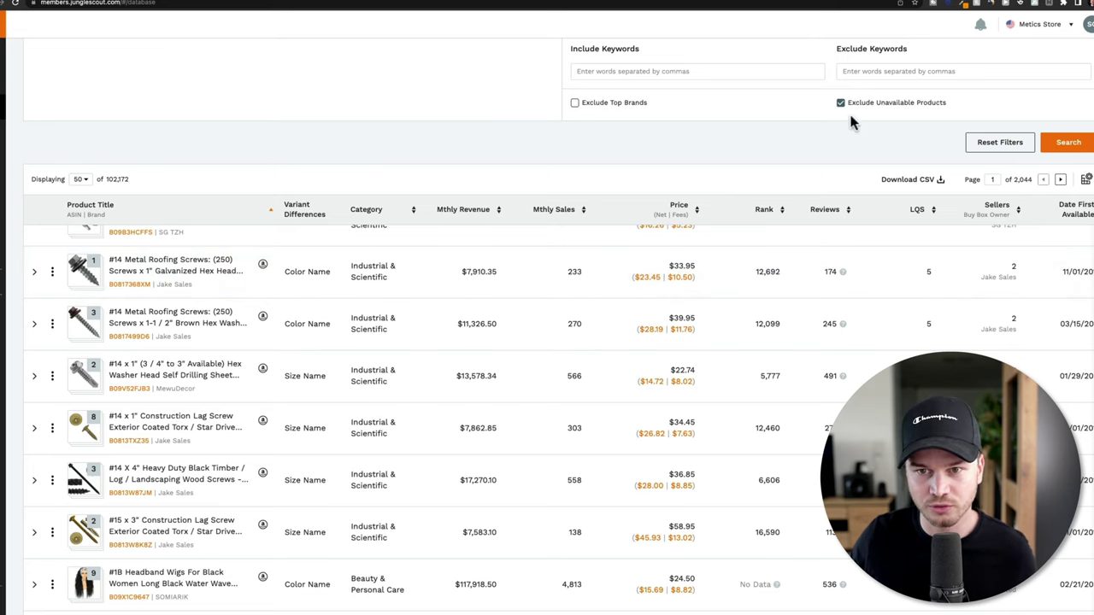
click(856, 74)
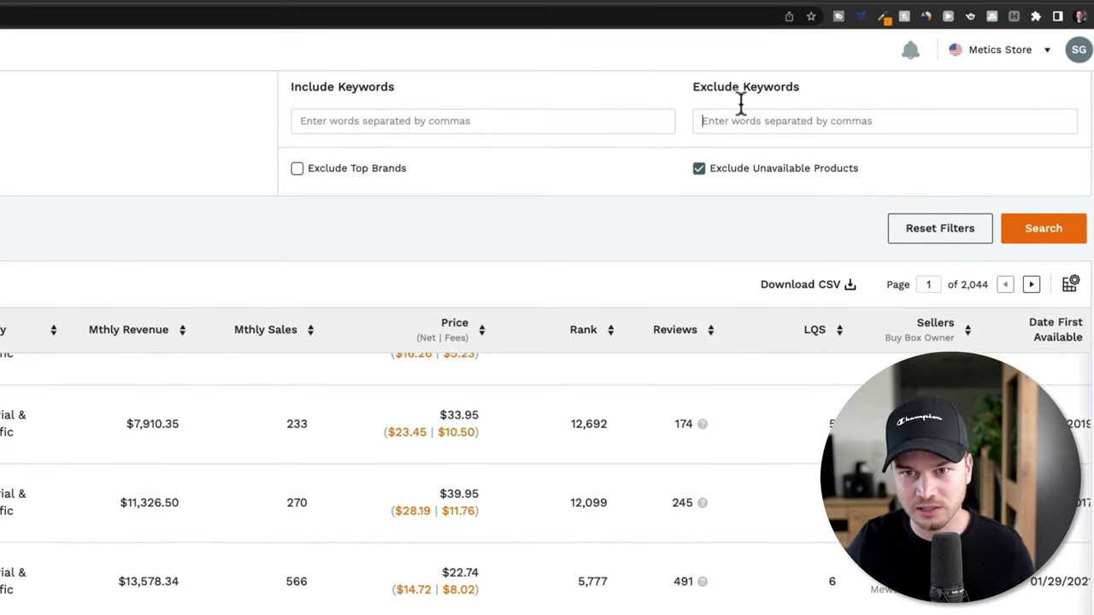
text(screw)
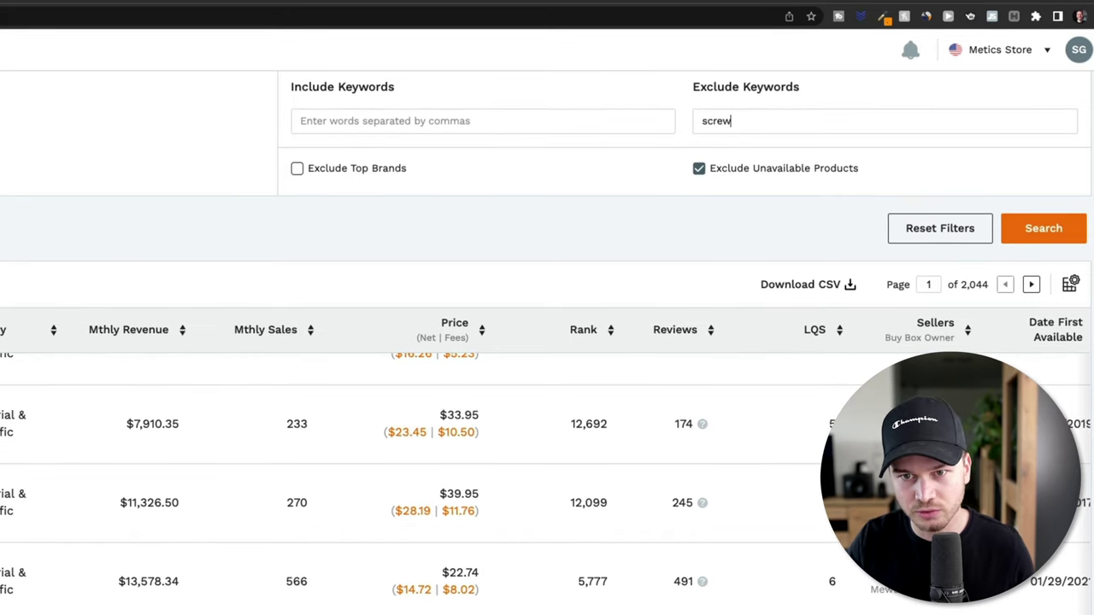
text(s)
click(1049, 228)
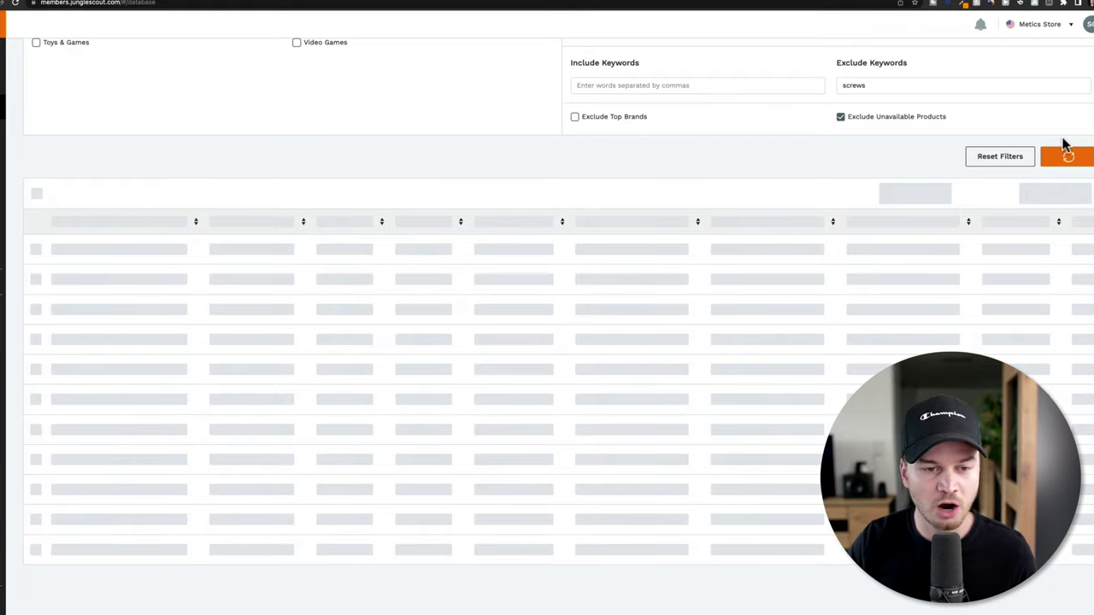
Look through the refreshed product results and go to page 321 of the list.
scroll(733, 335, down, 1)
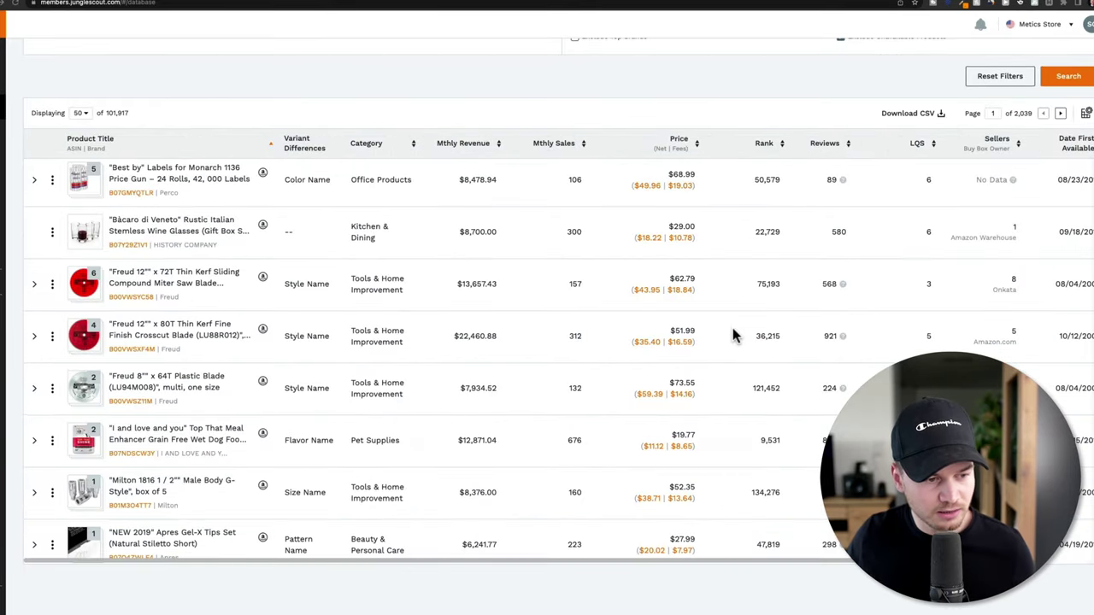
scroll(732, 335, down, 10)
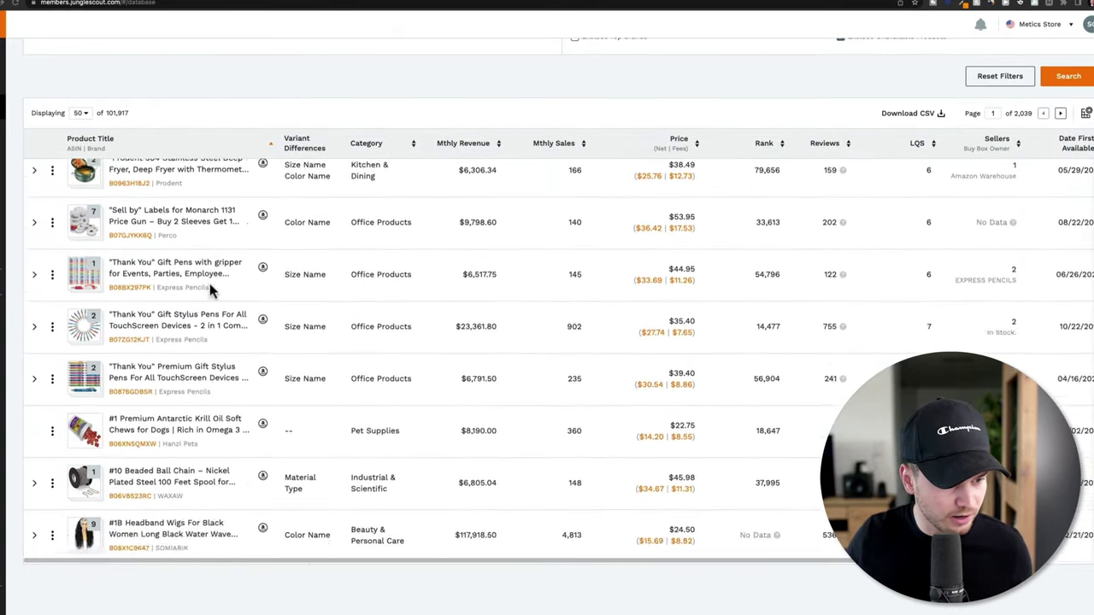
scroll(211, 291, down, 14)
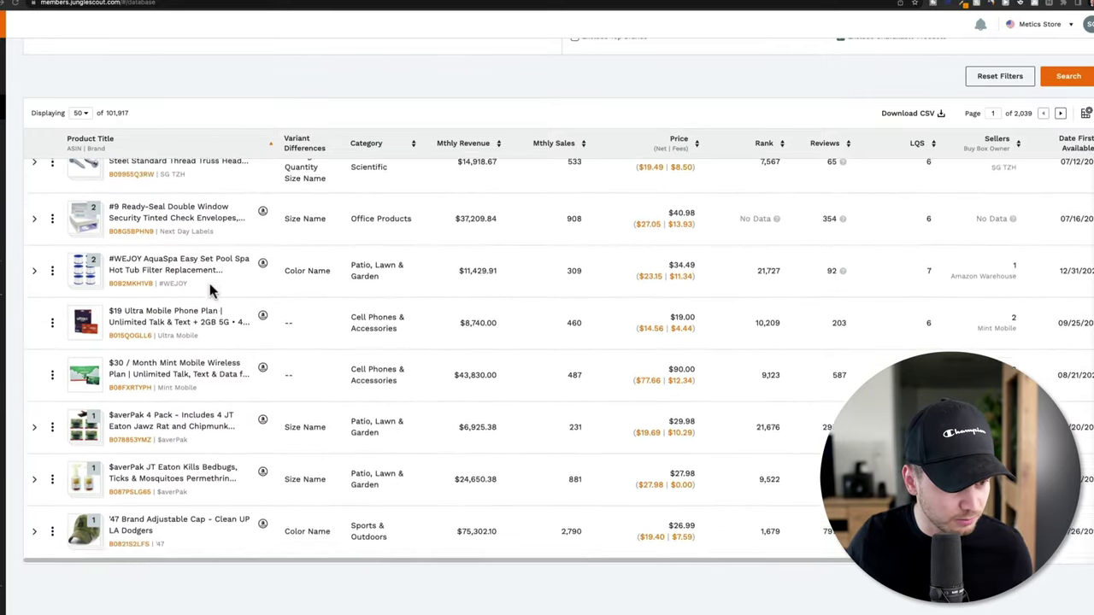
scroll(209, 287, down, 8)
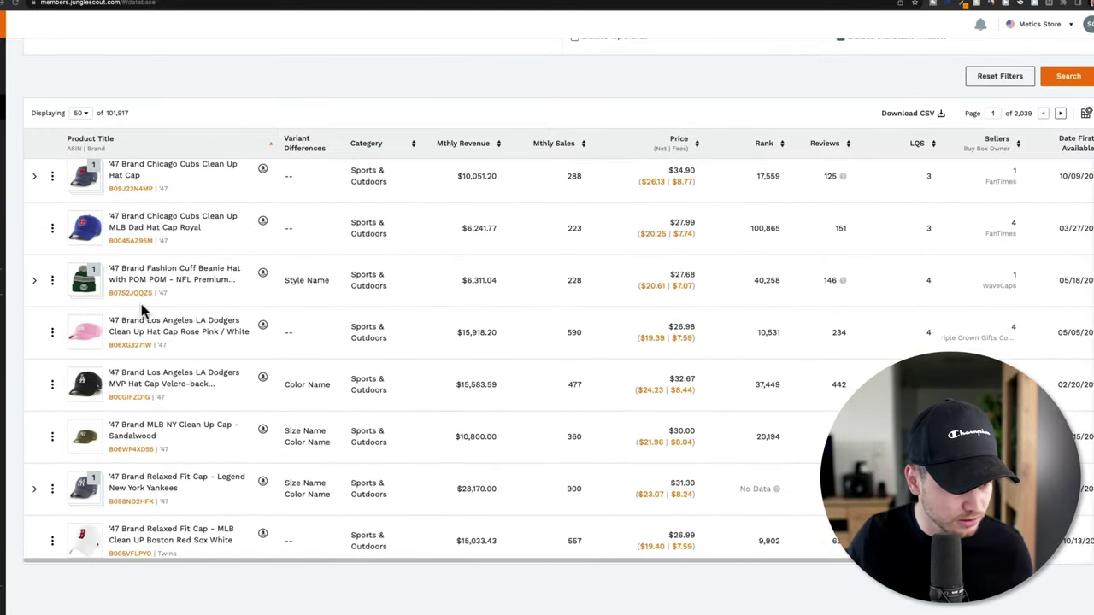
scroll(141, 304, down, 14)
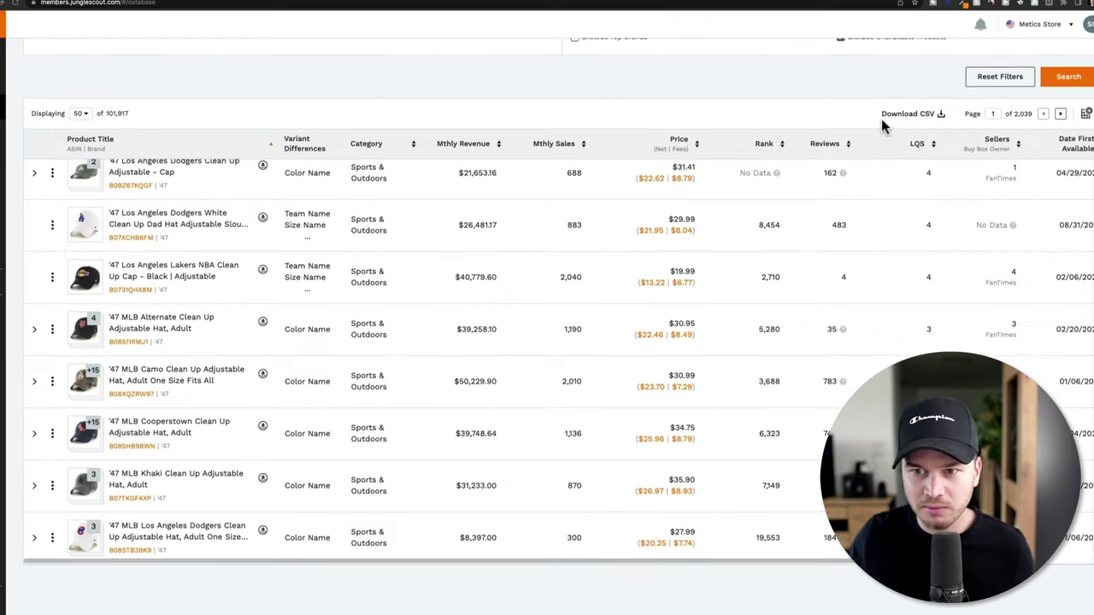
drag(1015, 113, 1028, 112)
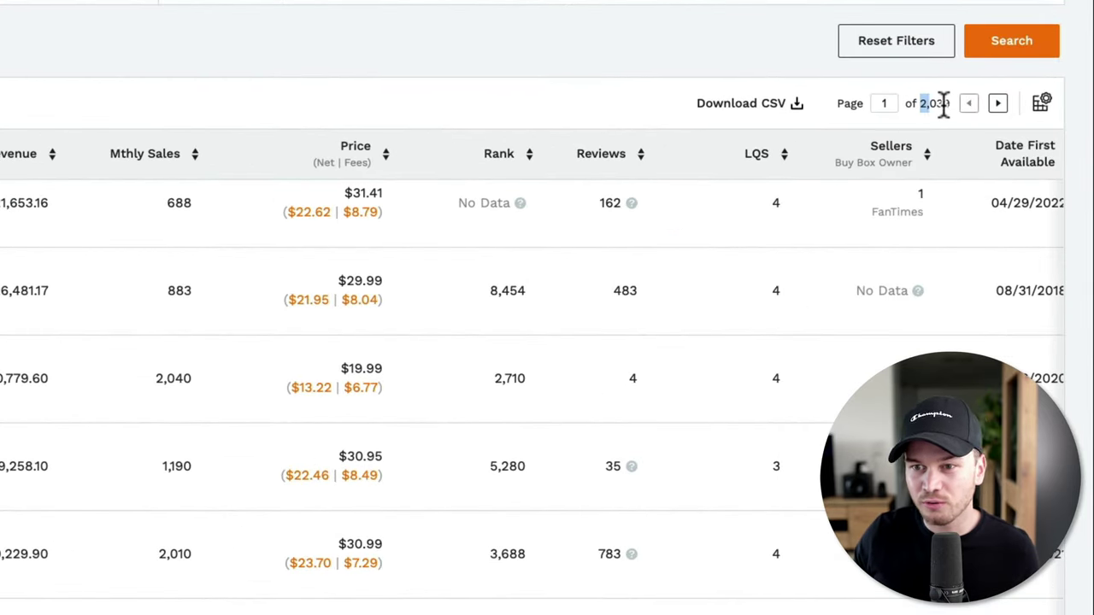
double_click(883, 103)
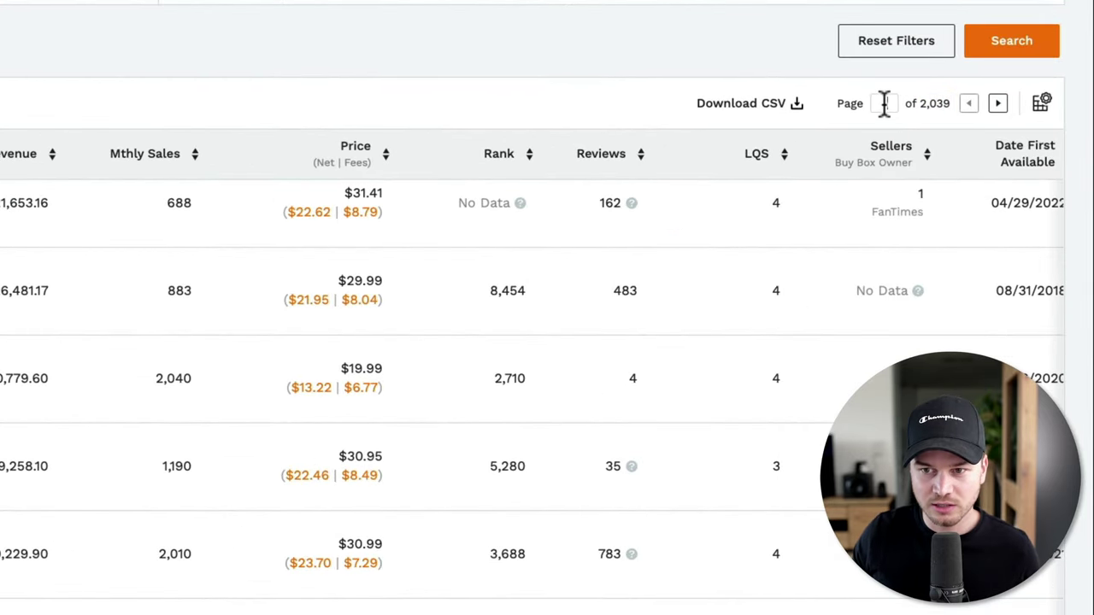
text(321)
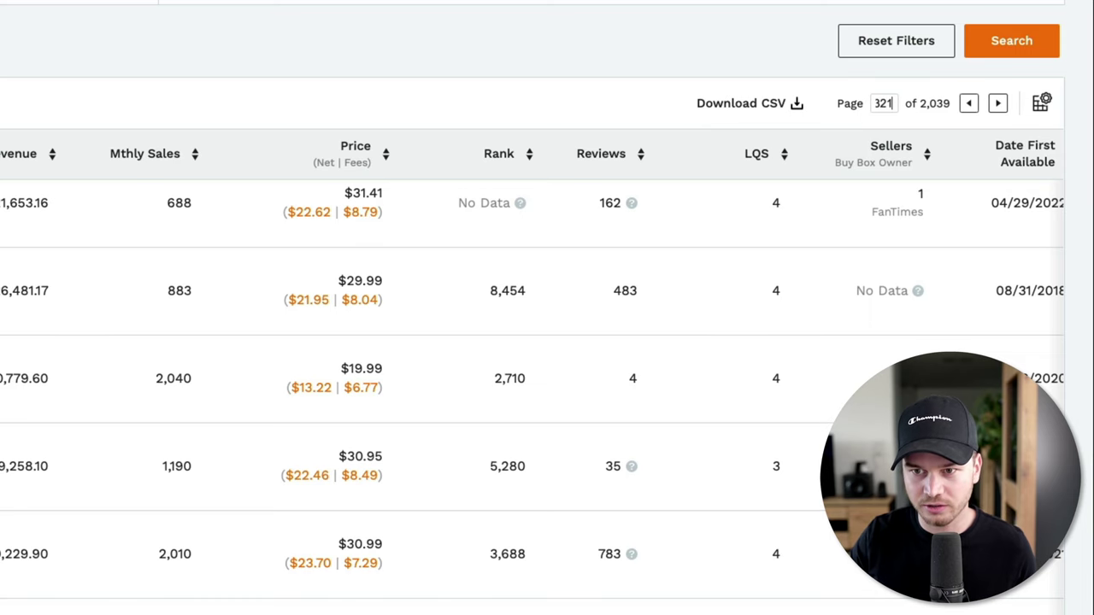
key(Return)
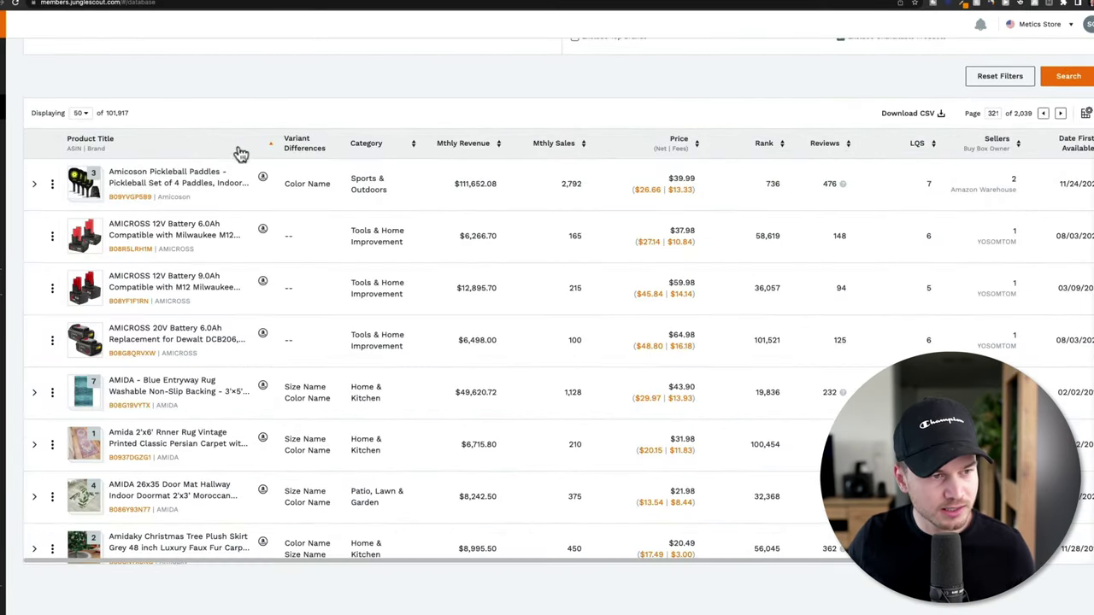
Review the products on this results page and expand the variants of the AmishToyBox.com Oriole Bird Feeder.
mouse_move(80, 195)
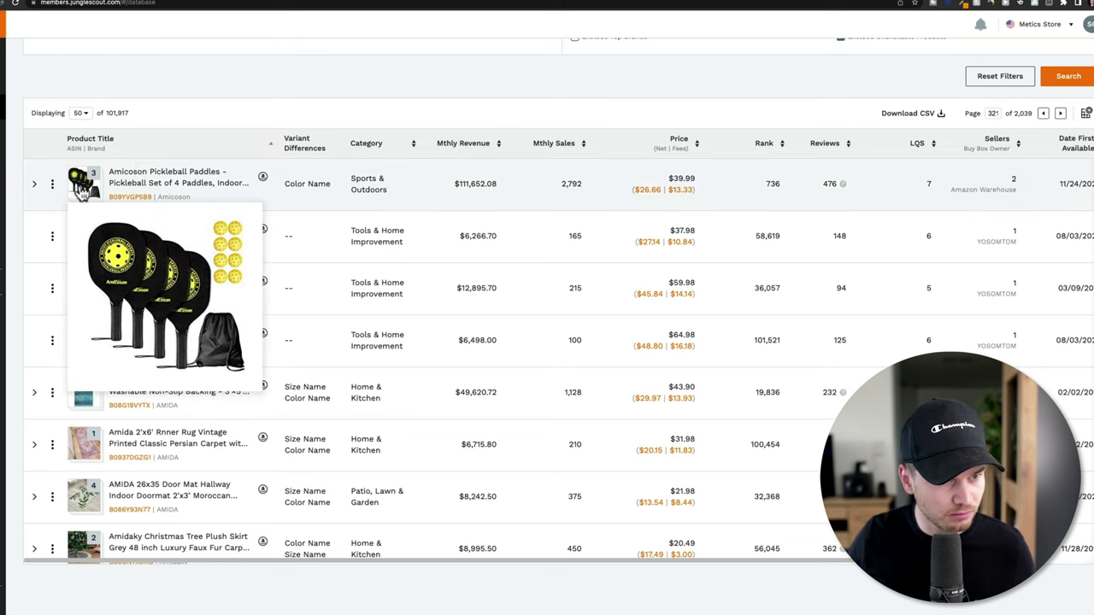
mouse_move(85, 245)
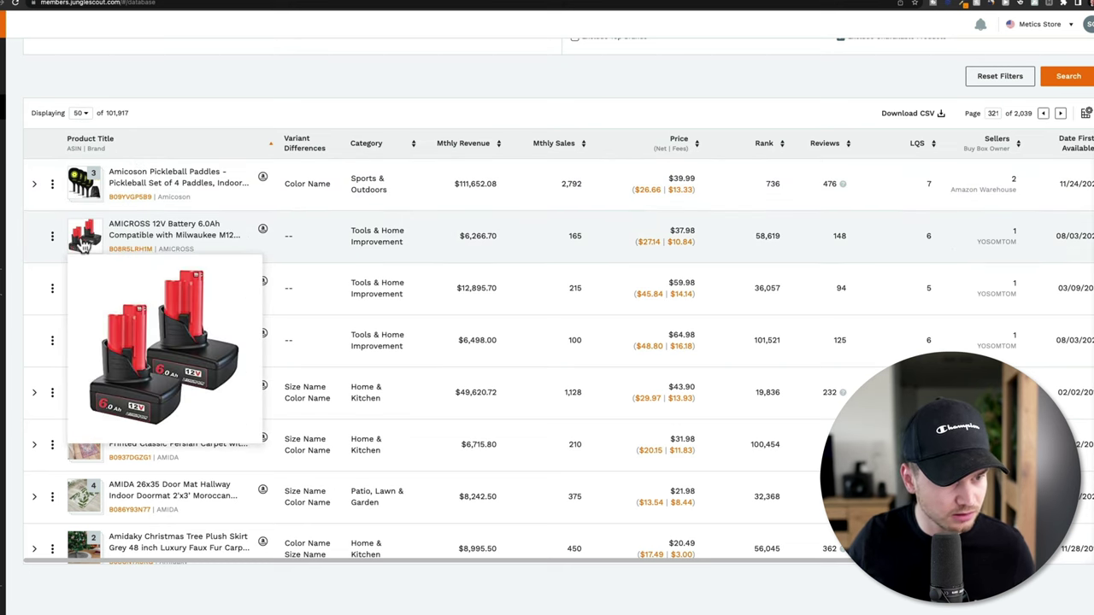
scroll(83, 245, down, 6)
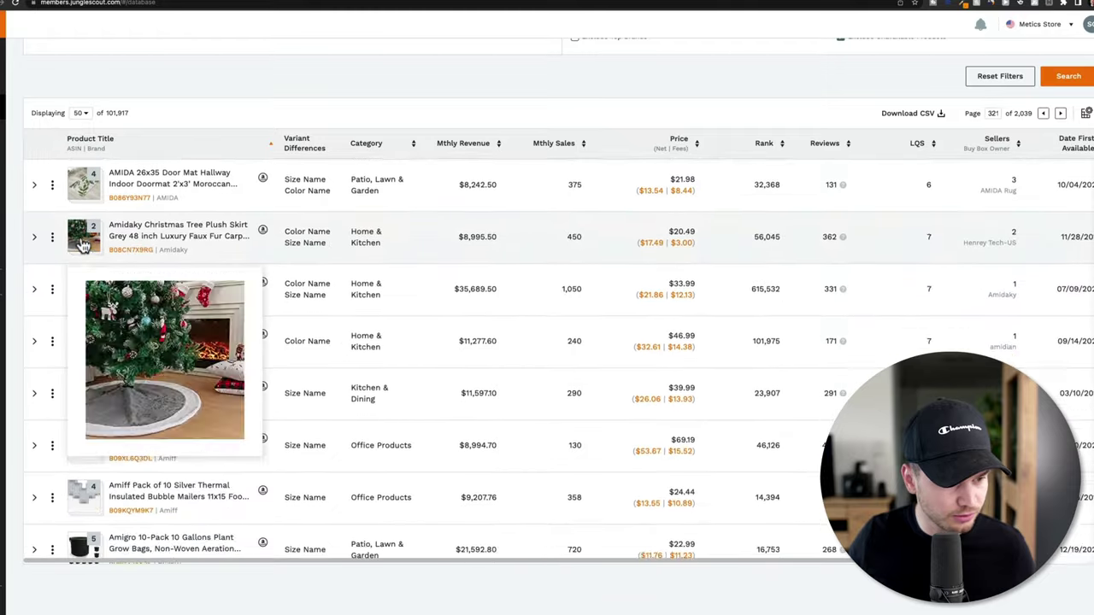
scroll(83, 245, down, 10)
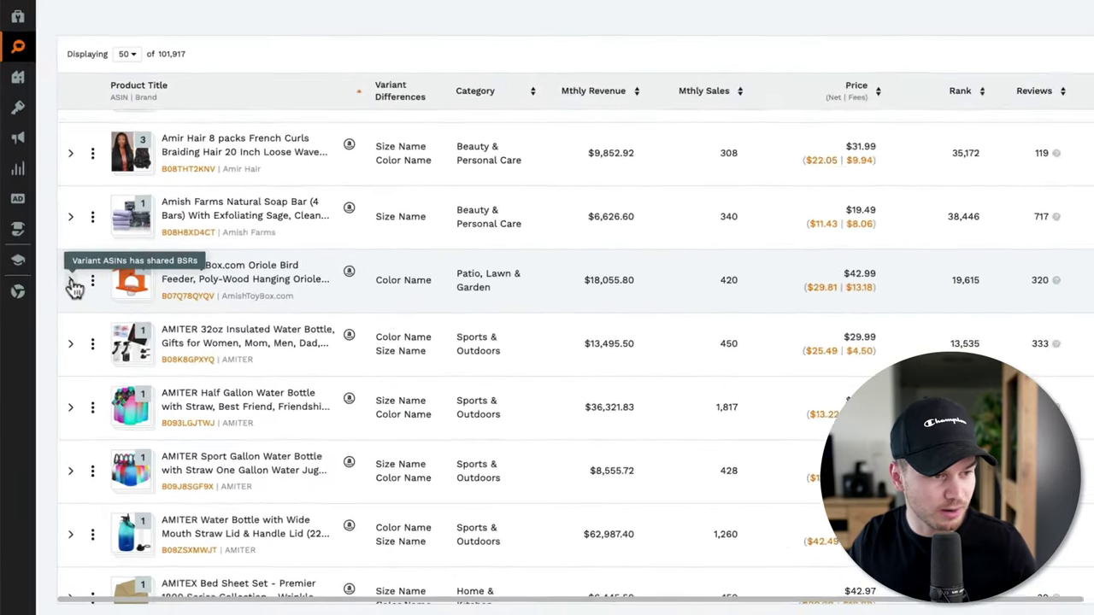
click(56, 310)
mouse_move(109, 325)
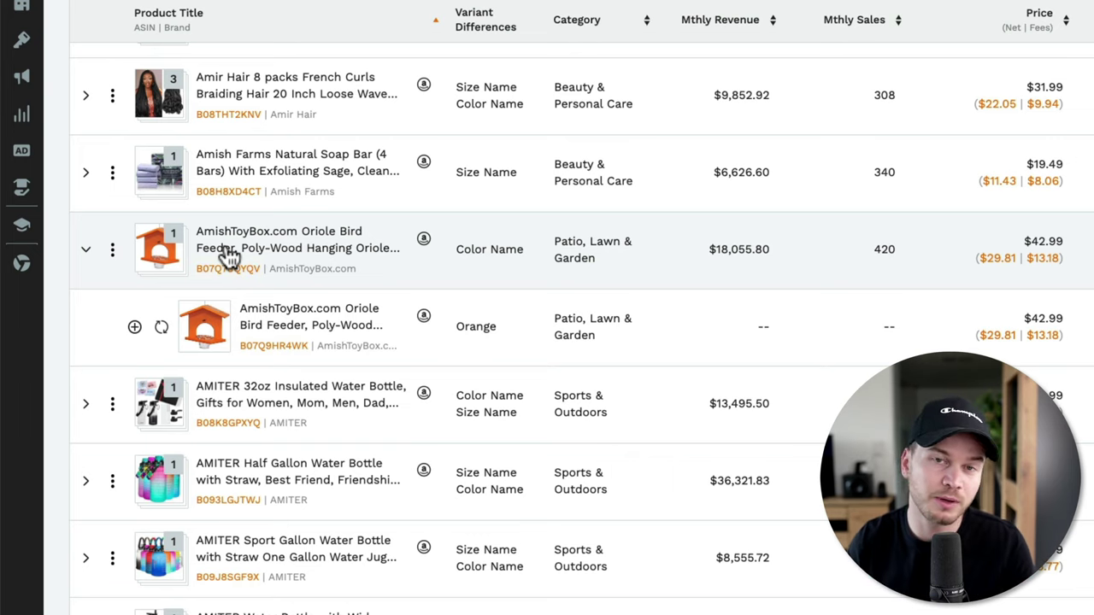
Open the AmishToyBox.com Oriole Bird Feeder's Amazon listing to examine it, and return to the Product Database filters.
click(423, 240)
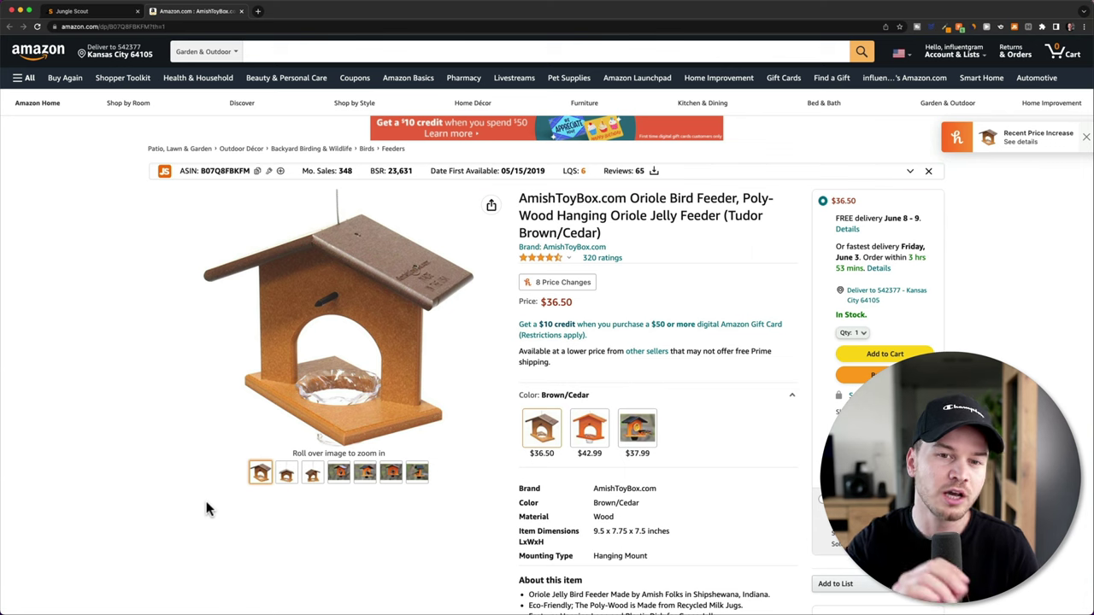
mouse_move(256, 342)
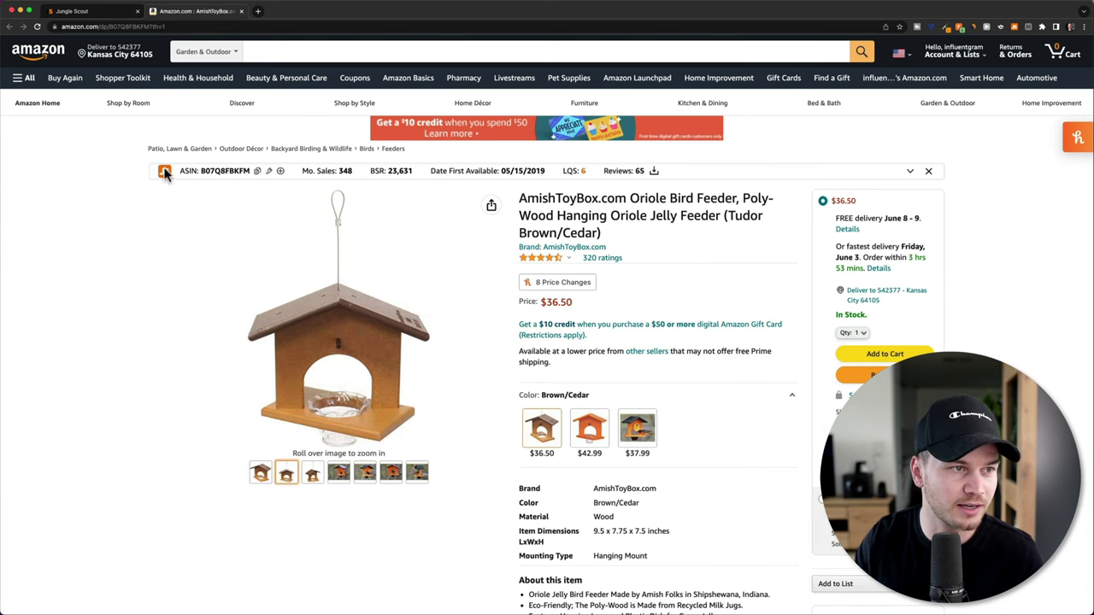
click(92, 13)
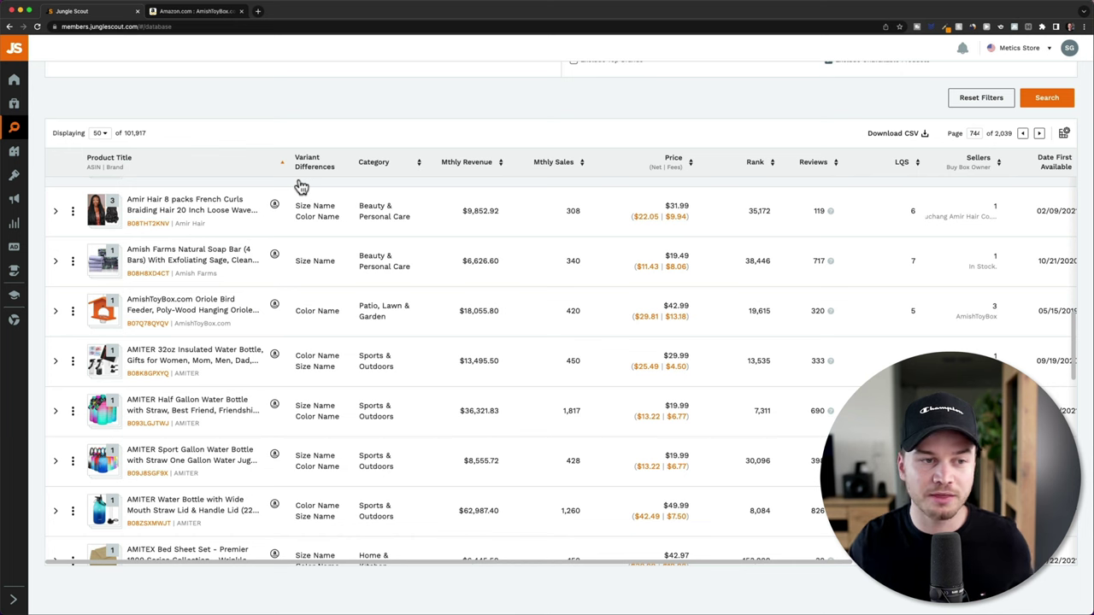
scroll(349, 188, up, 5)
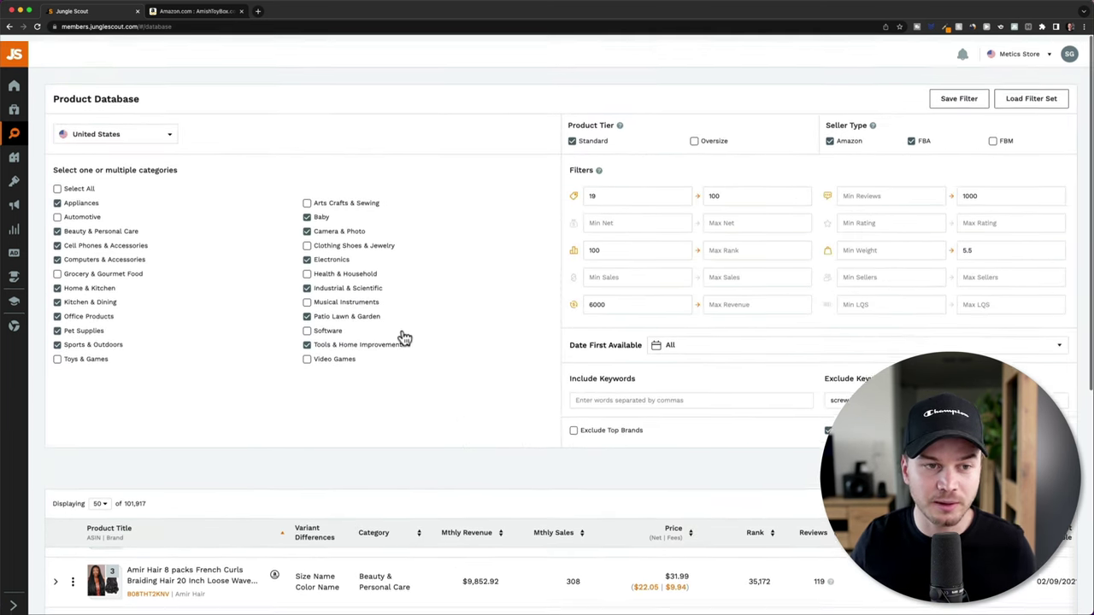
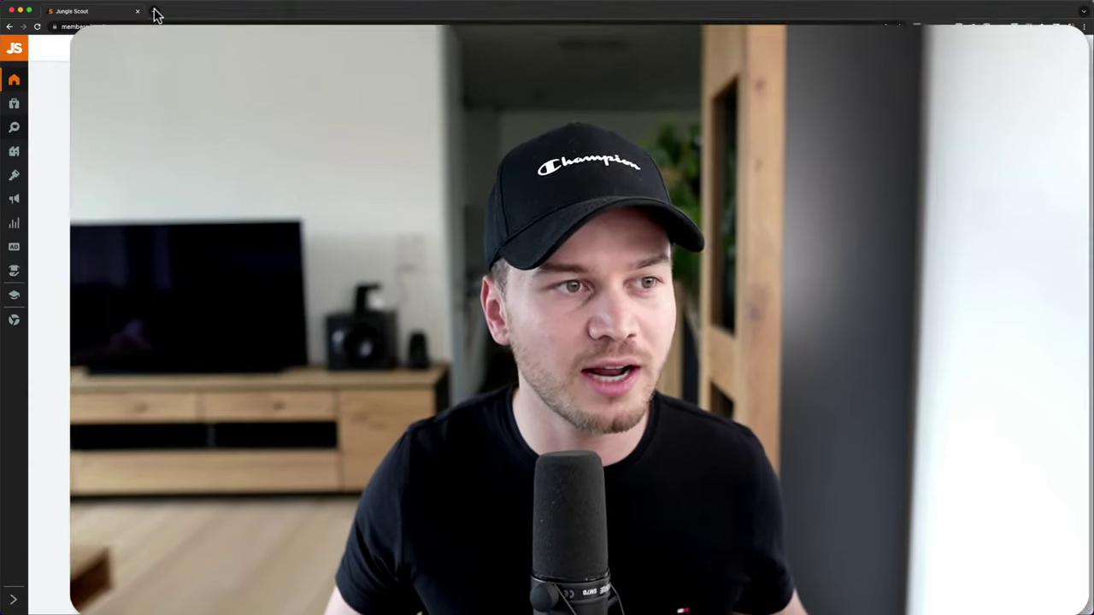
Search the web for "object generator" in a new browser tab and open Perchance's Random Object Generator.
click(155, 11)
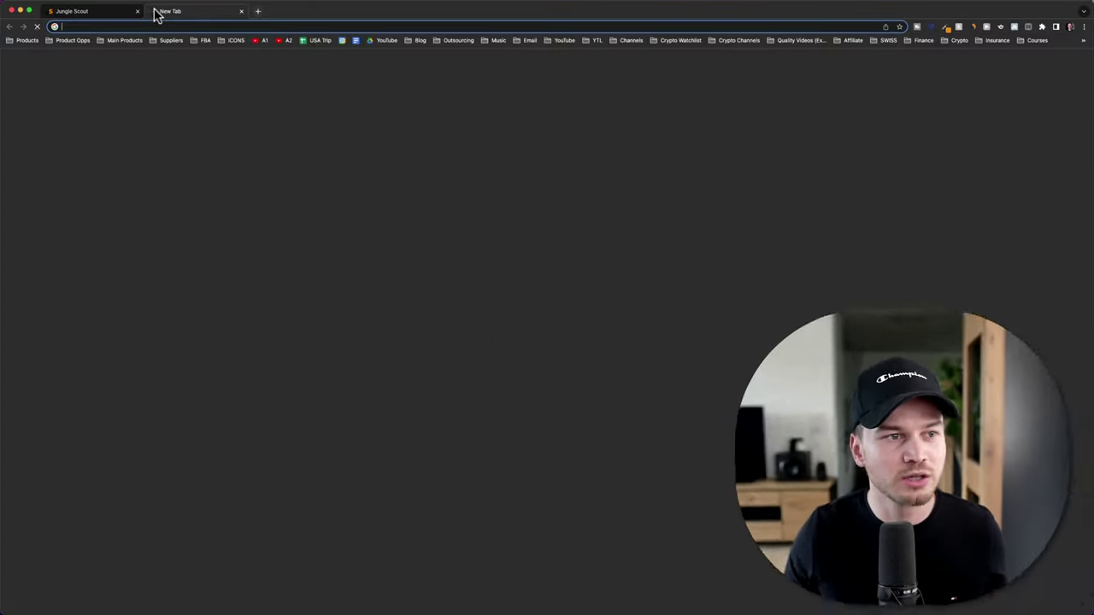
text(object gener)
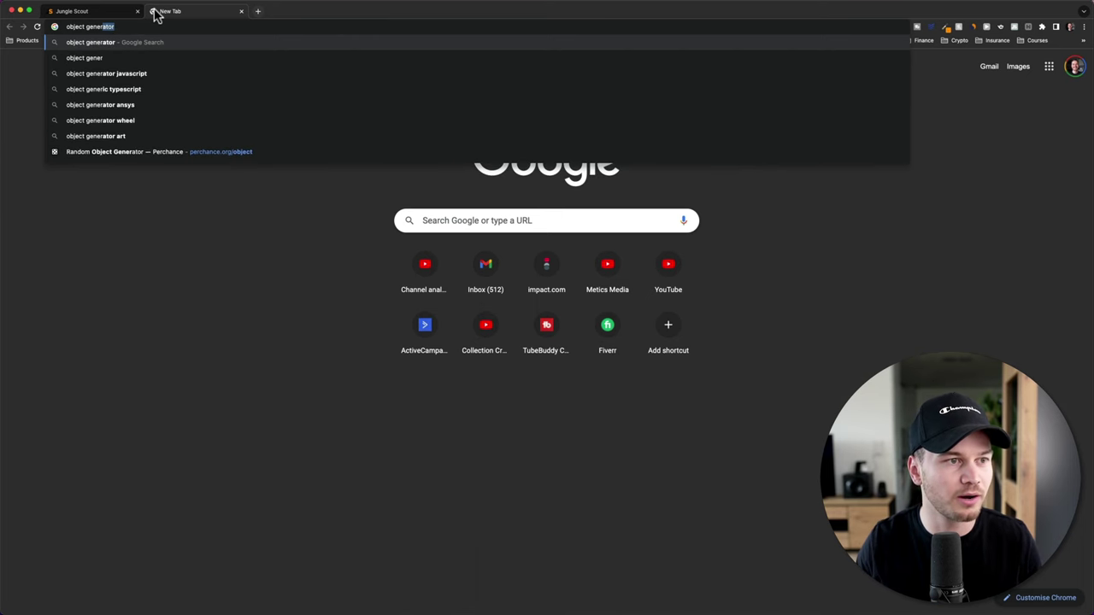
key(Return)
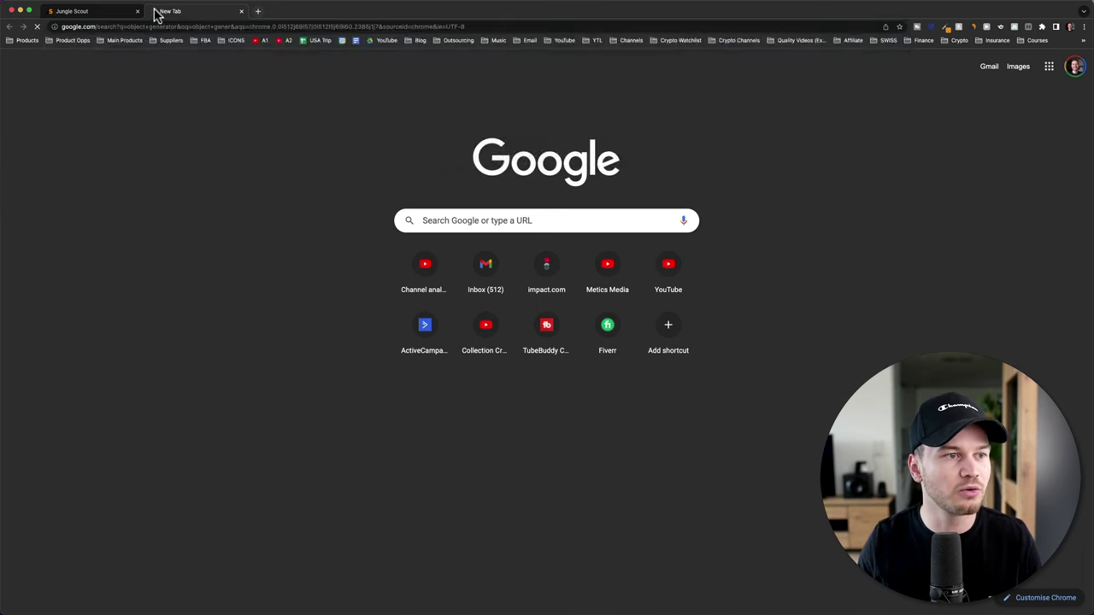
click(205, 157)
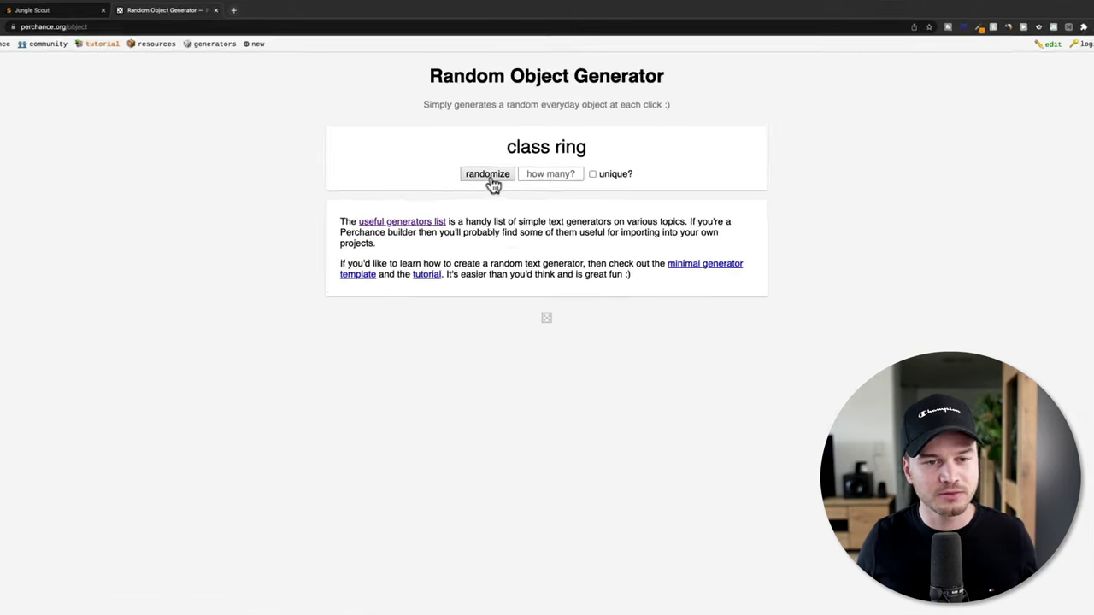
Randomize everyday objects until "map" comes up and copy that word.
click(495, 166)
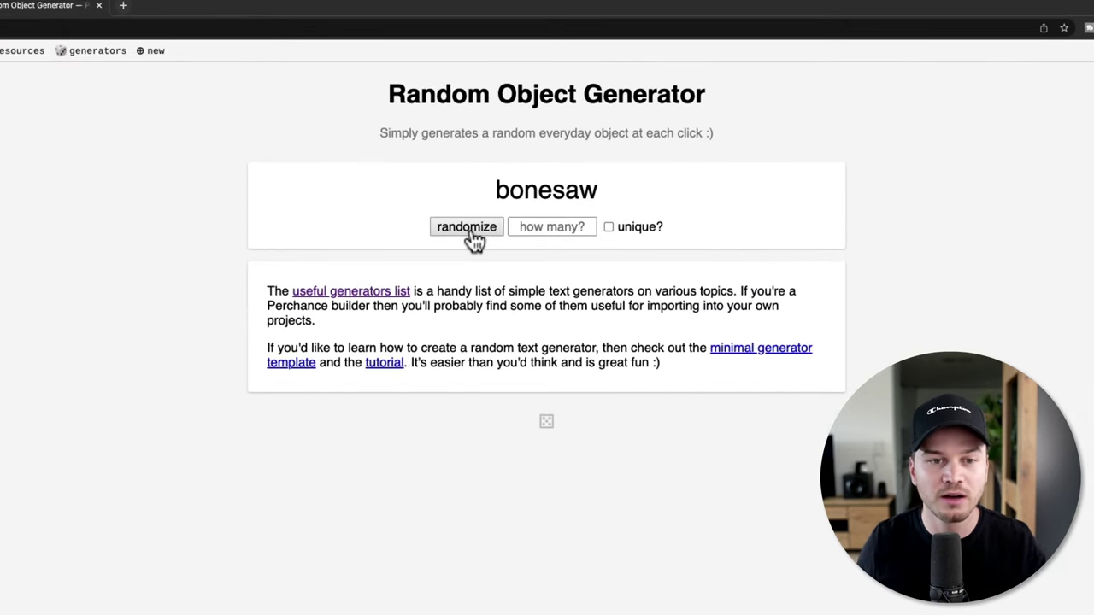
click(488, 229)
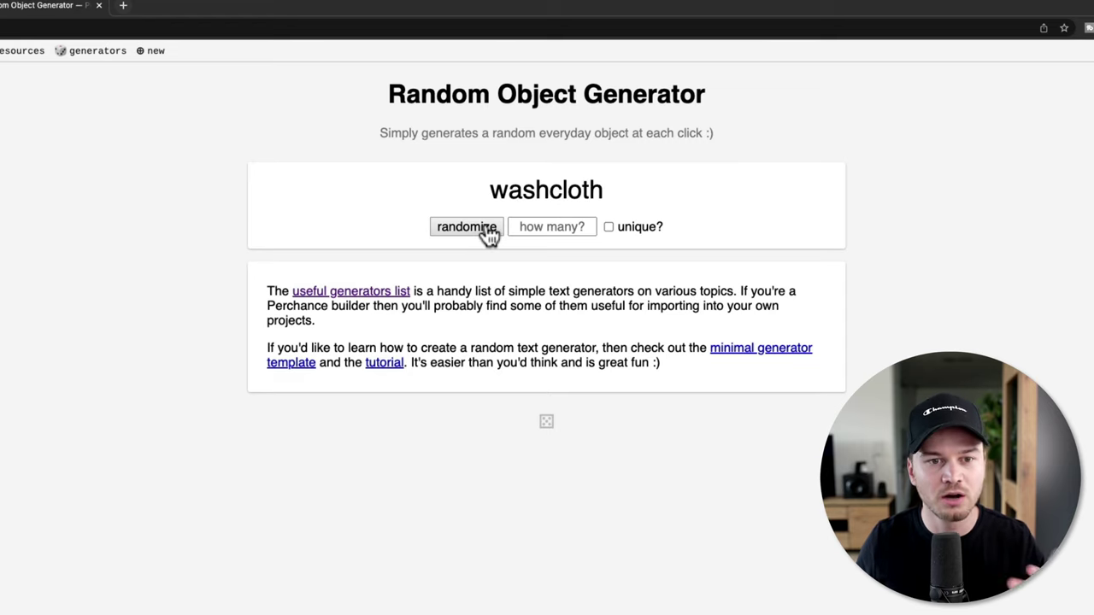
click(485, 235)
click(485, 236)
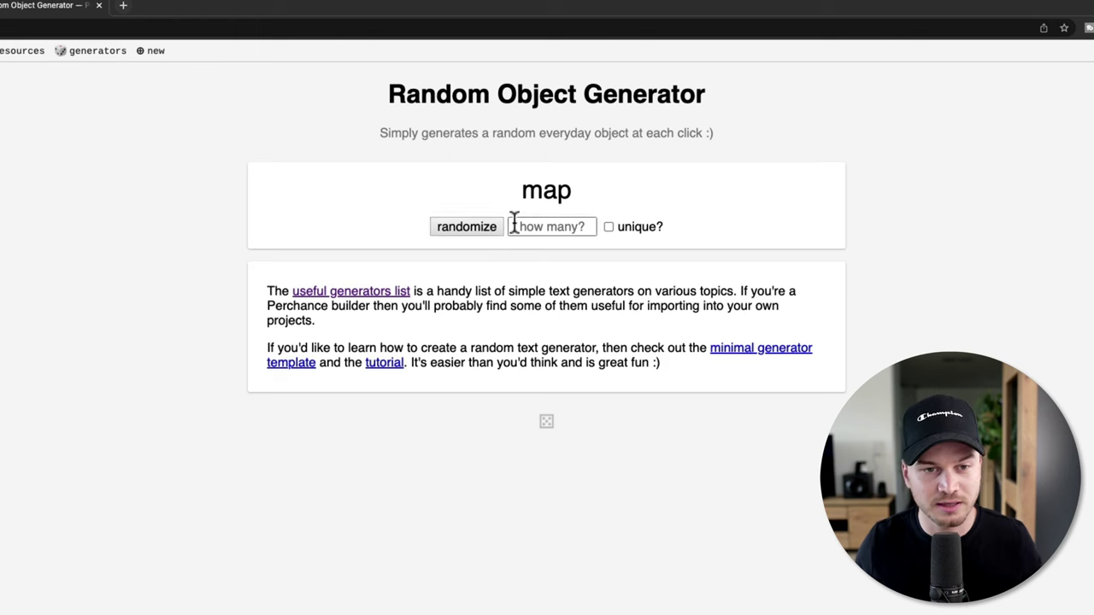
drag(527, 191, 595, 191)
key(super+c)
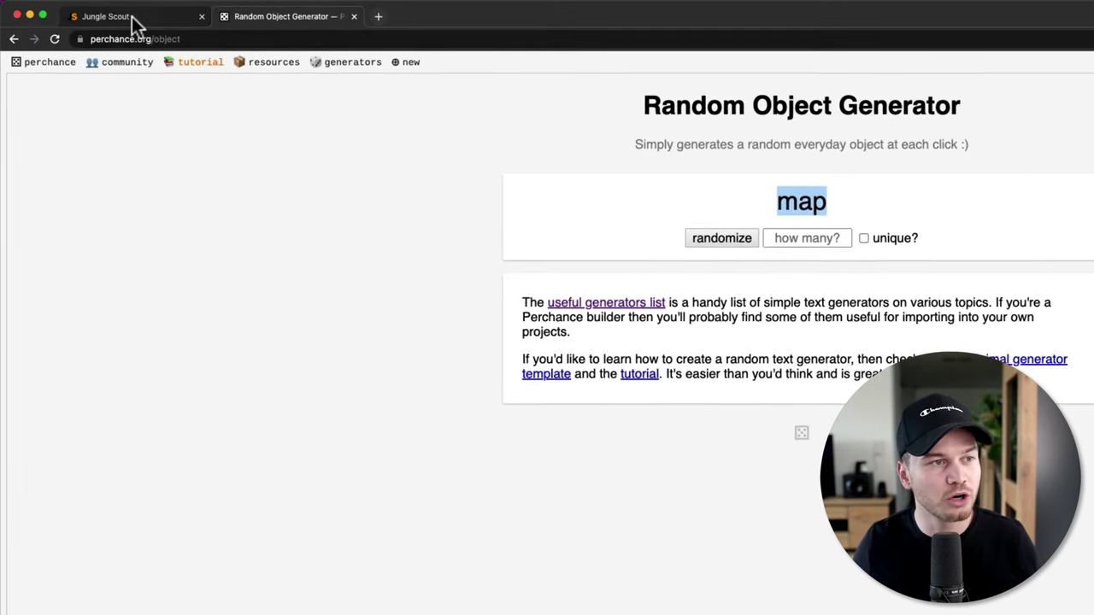
Switch to Jungle Scout, open Keyword Scout and search for the copied keyword "map".
click(135, 22)
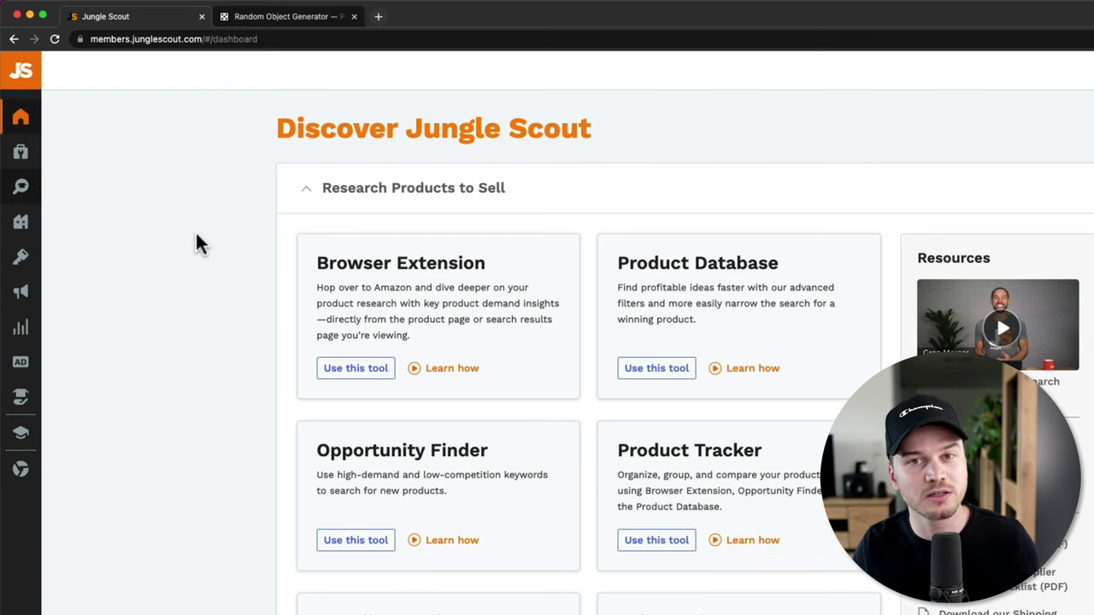
mouse_move(25, 116)
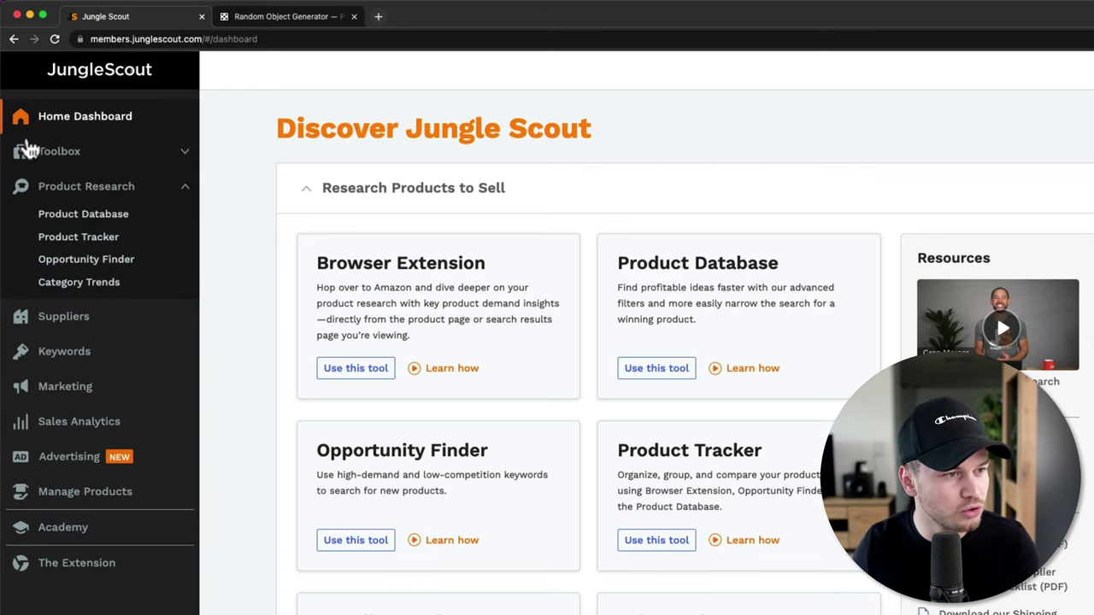
click(125, 356)
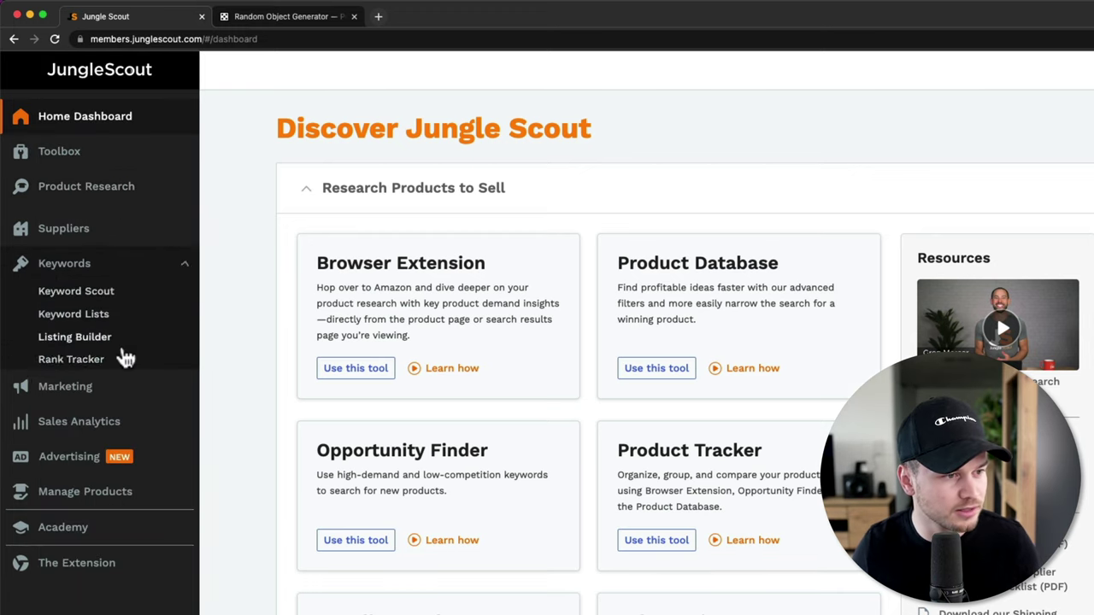
click(110, 285)
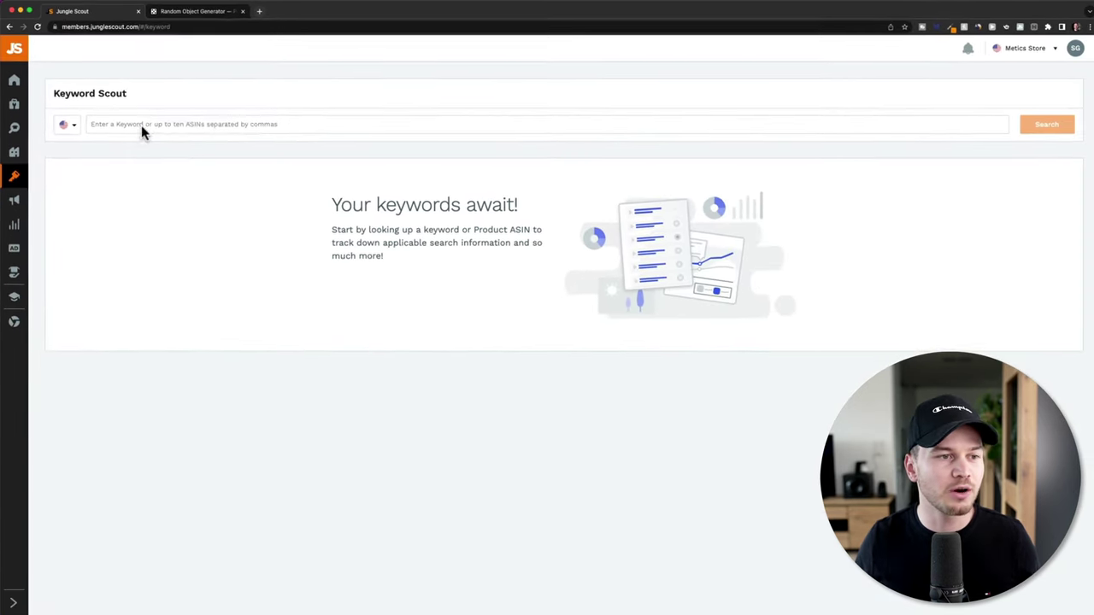
right_click(186, 163)
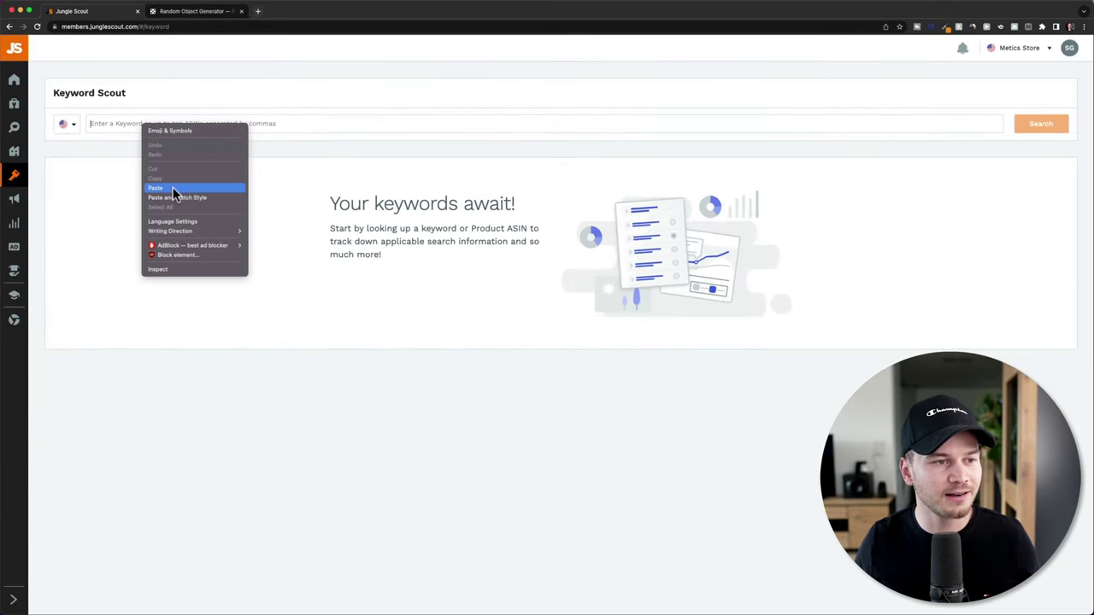
click(173, 187)
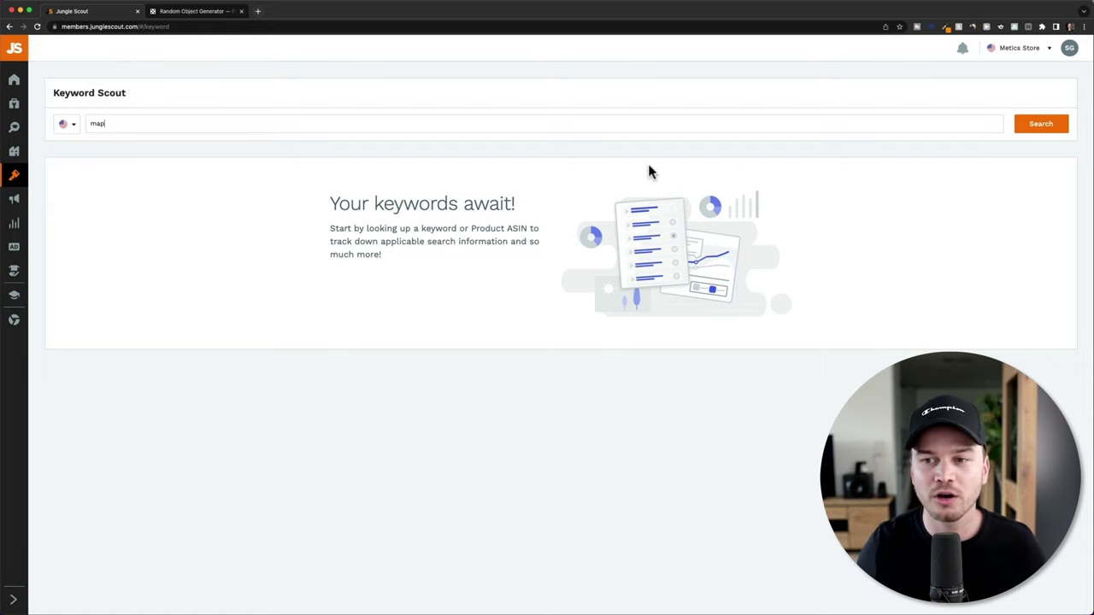
click(1055, 136)
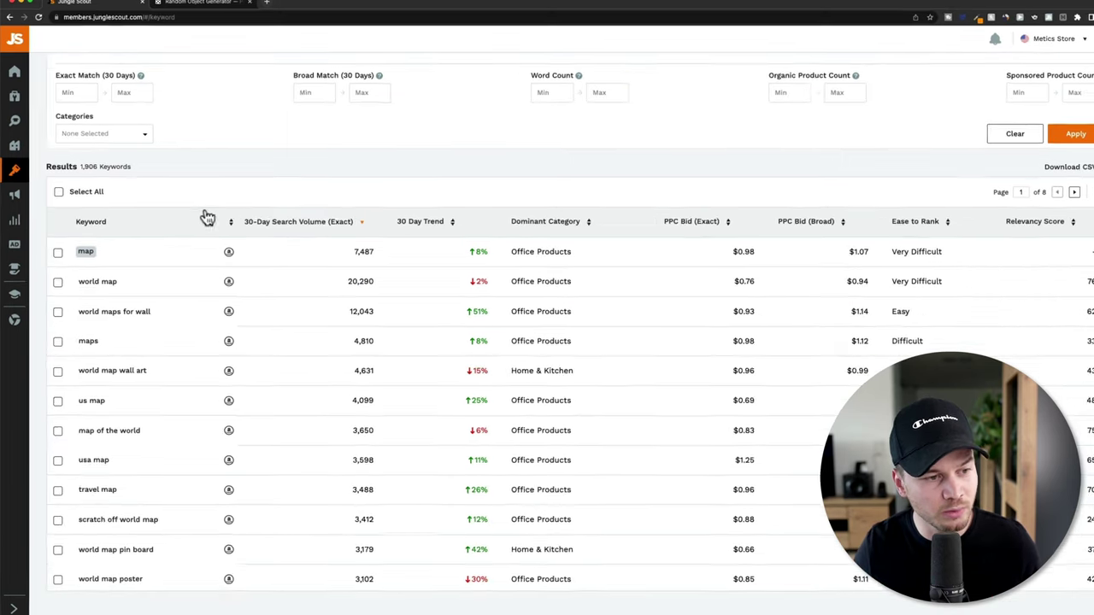
Look through the related map keywords and open the Amazon search results for "scratch off world map".
scroll(170, 367, down, 1)
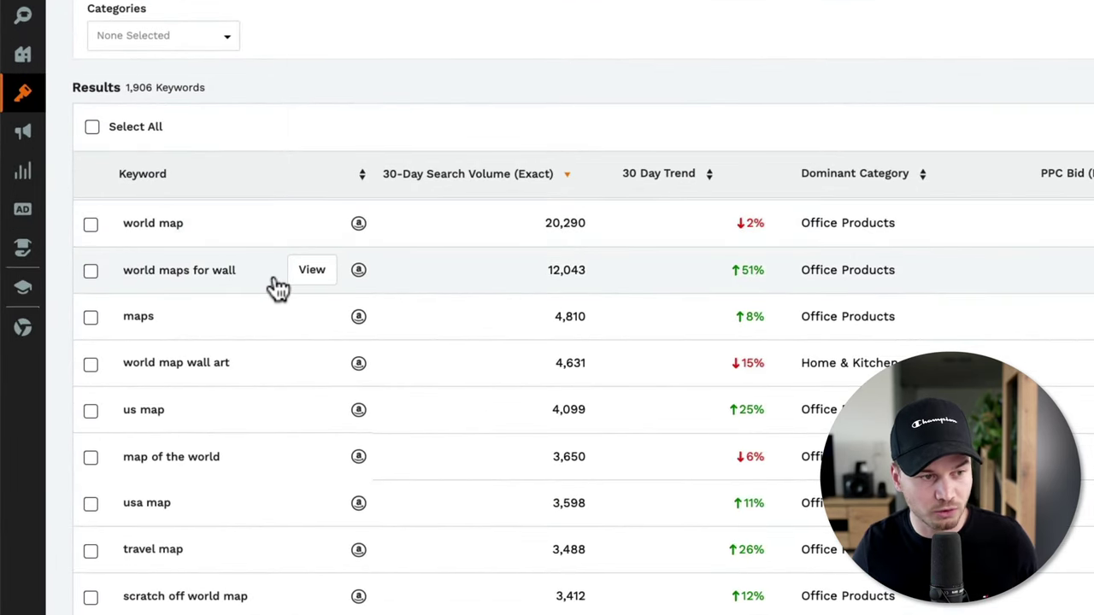
scroll(342, 294, down, 4)
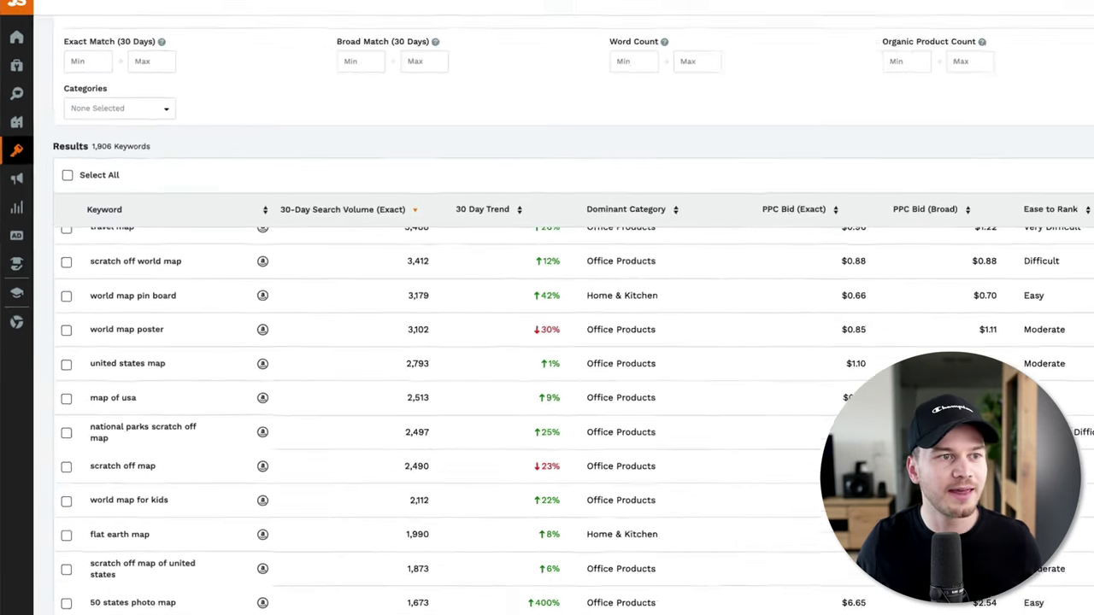
click(262, 260)
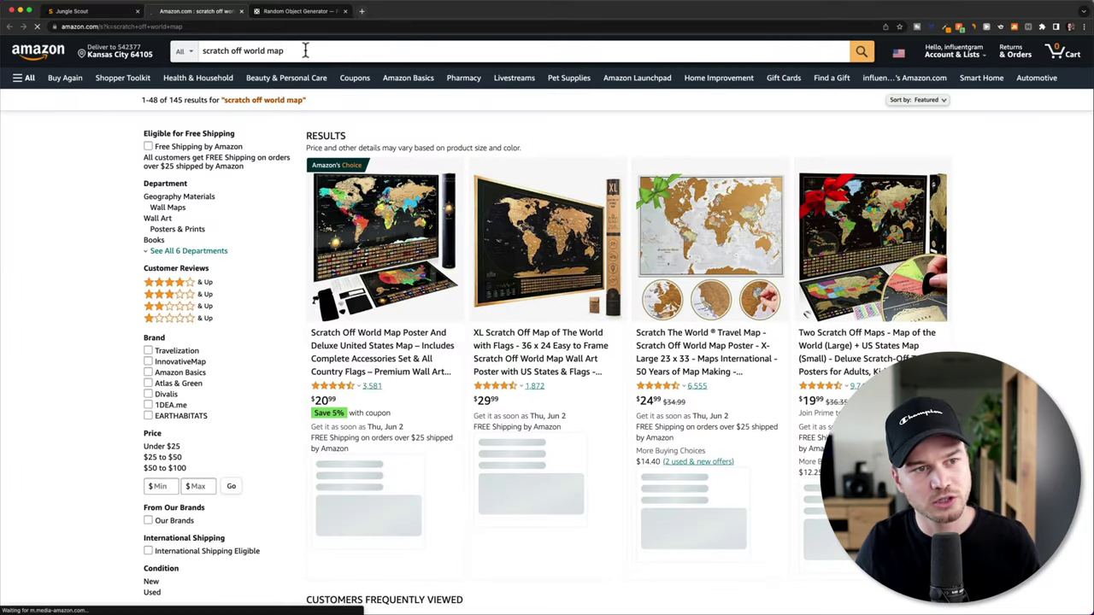
click(305, 51)
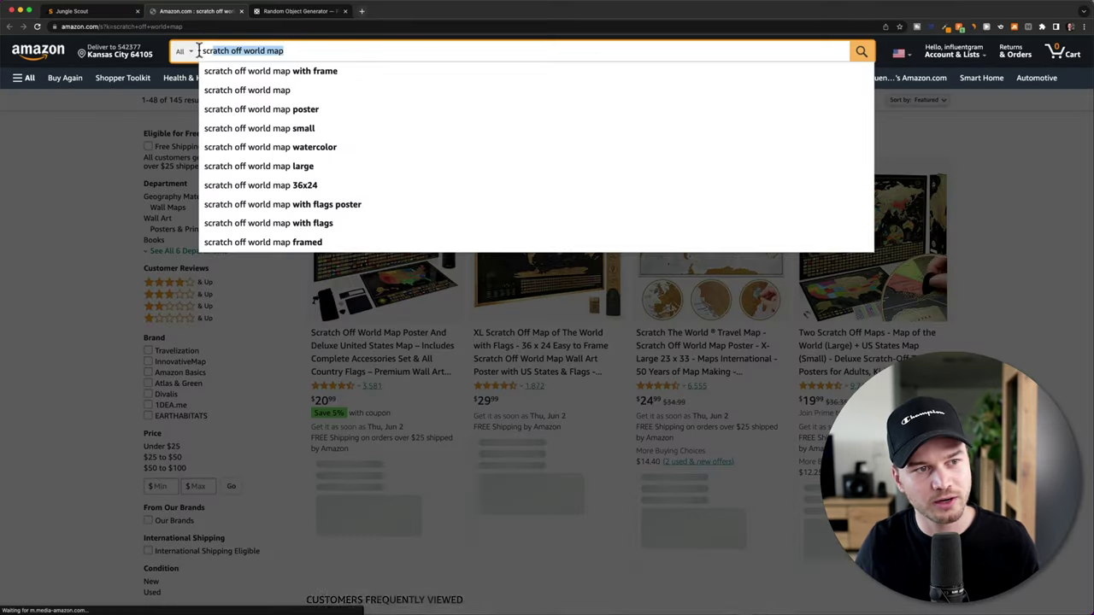
click(100, 231)
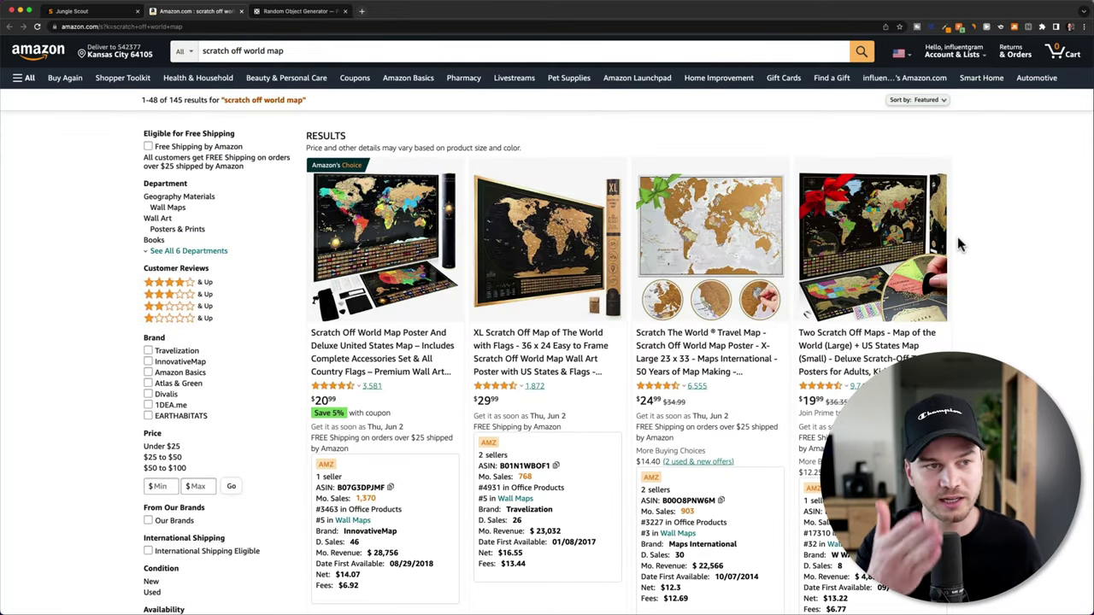
Review the sales data of the top scratch-off map listings and open the Global Zoom Scratch-Off World Map in a new tab.
scroll(957, 240, down, 1)
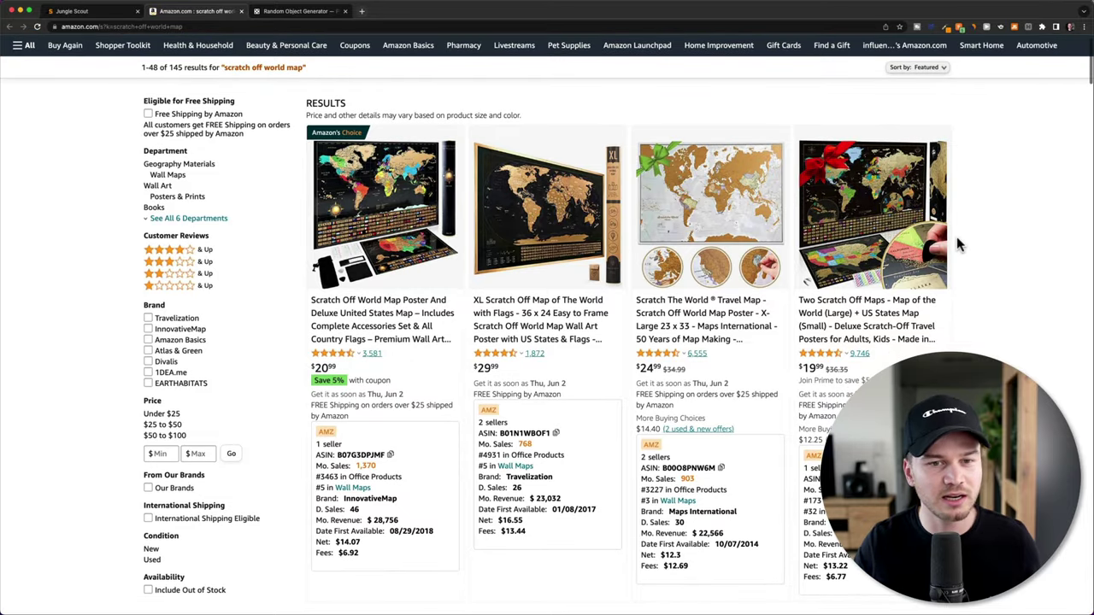
scroll(955, 233, down, 7)
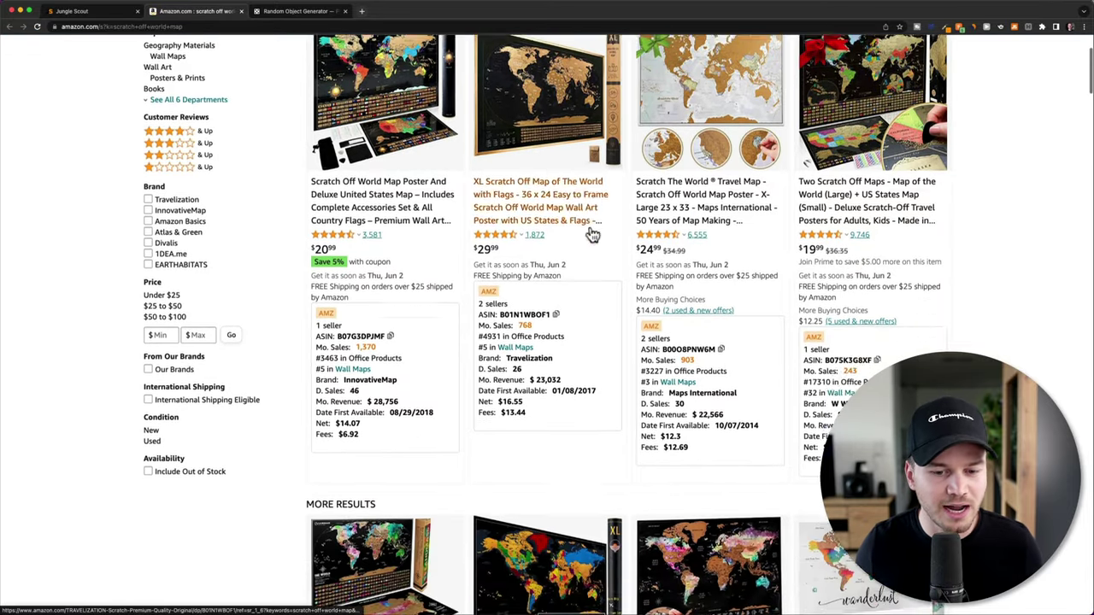
scroll(592, 233, down, 5)
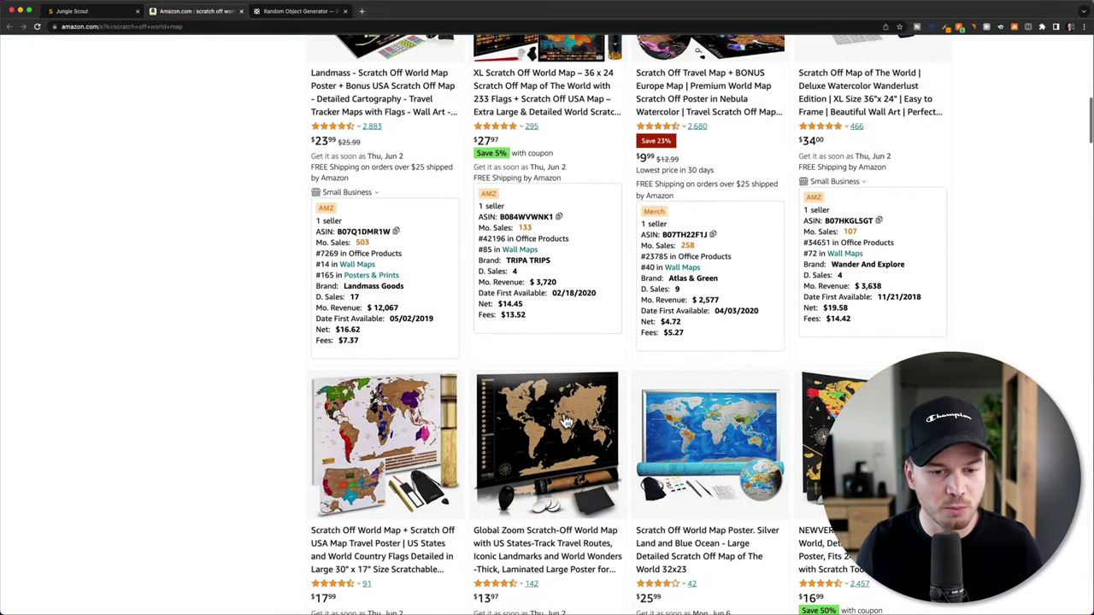
right_click(566, 419)
click(599, 423)
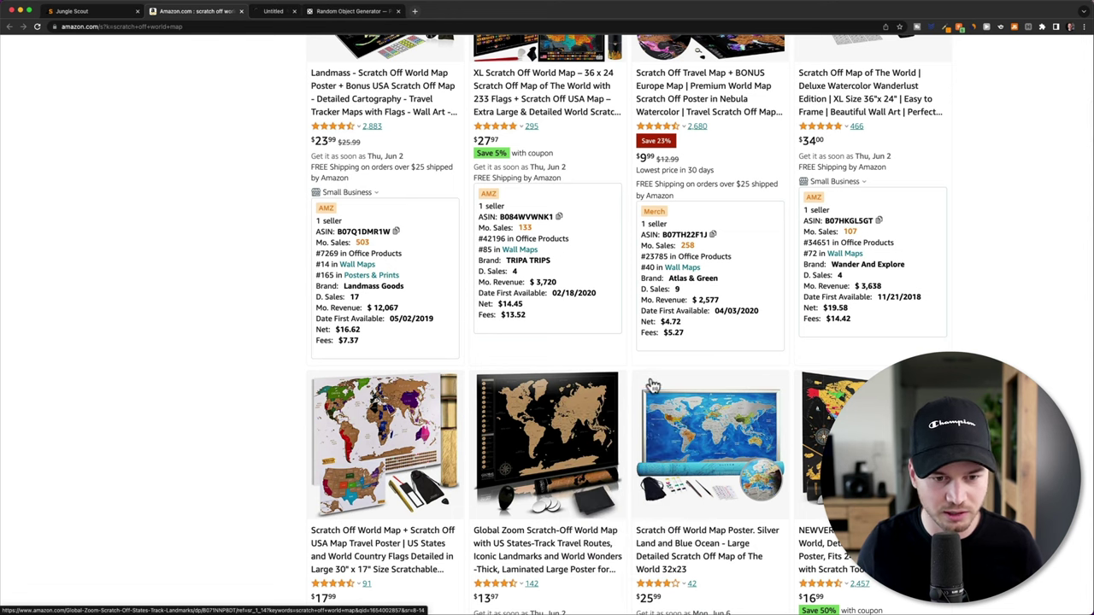
Browse further down the results and open the Divalis Extra Large Black and Gold scratch-off map in a new tab.
scroll(656, 391, down, 5)
scroll(656, 390, down, 7)
scroll(654, 389, down, 4)
right_click(557, 202)
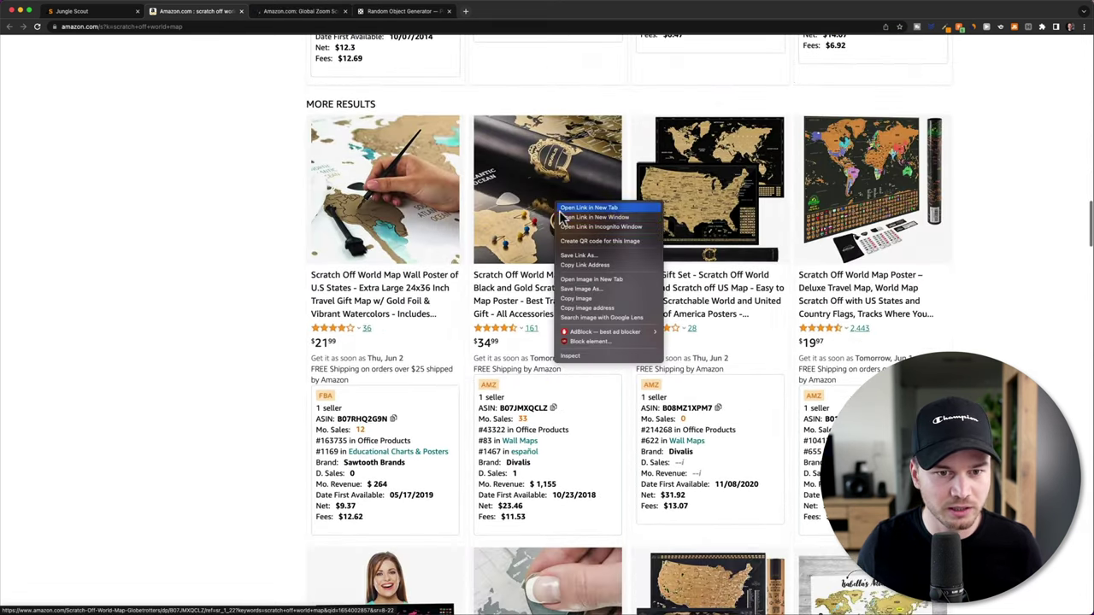
click(566, 209)
scroll(570, 225, down, 2)
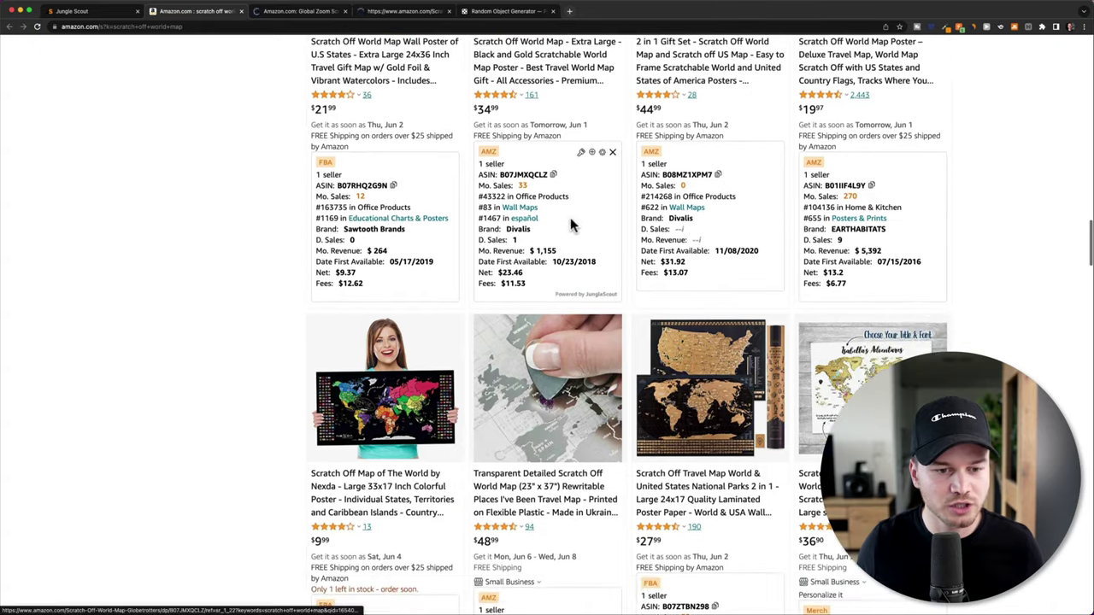
Check the Global Zoom map's product page and close the three Amazon tabs.
click(333, 11)
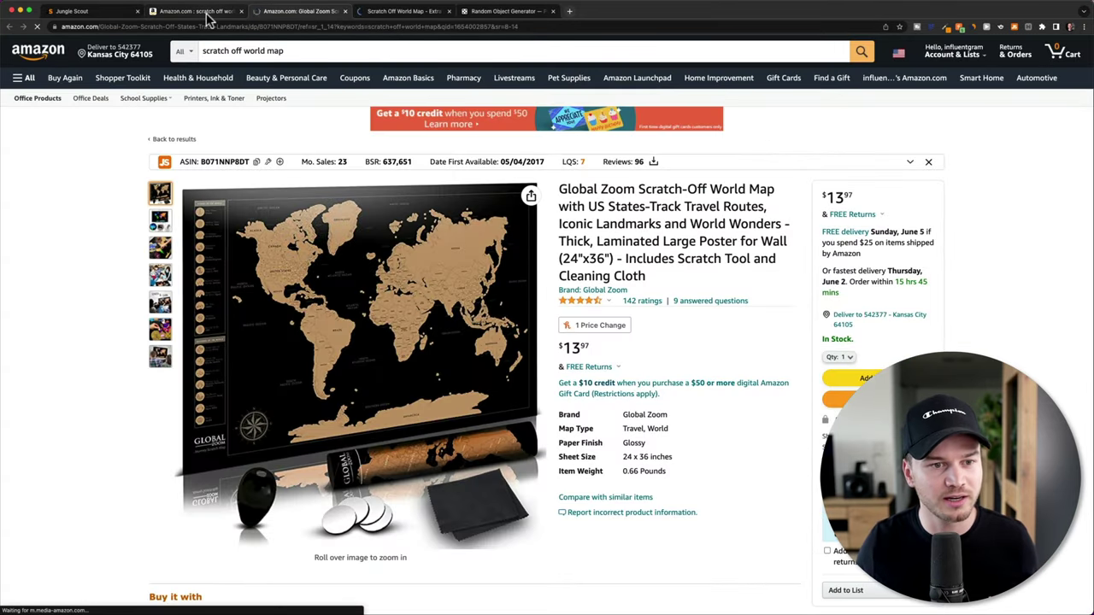
key(super+w)
key(super+w)
key(super+w)
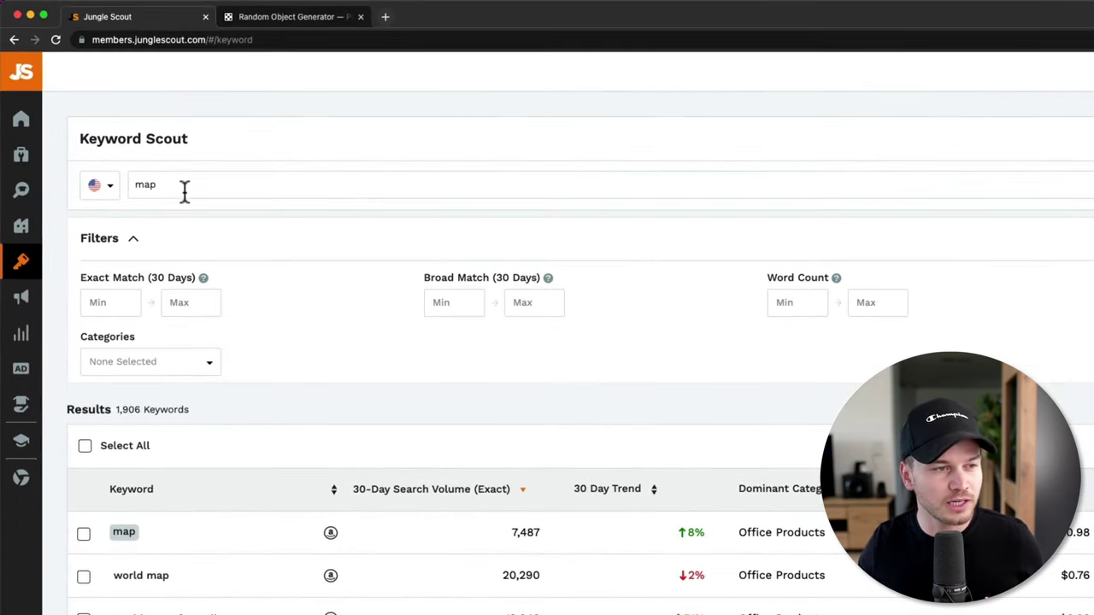
Run a Keyword Scout search for the keyword "neck".
drag(184, 190, 128, 186)
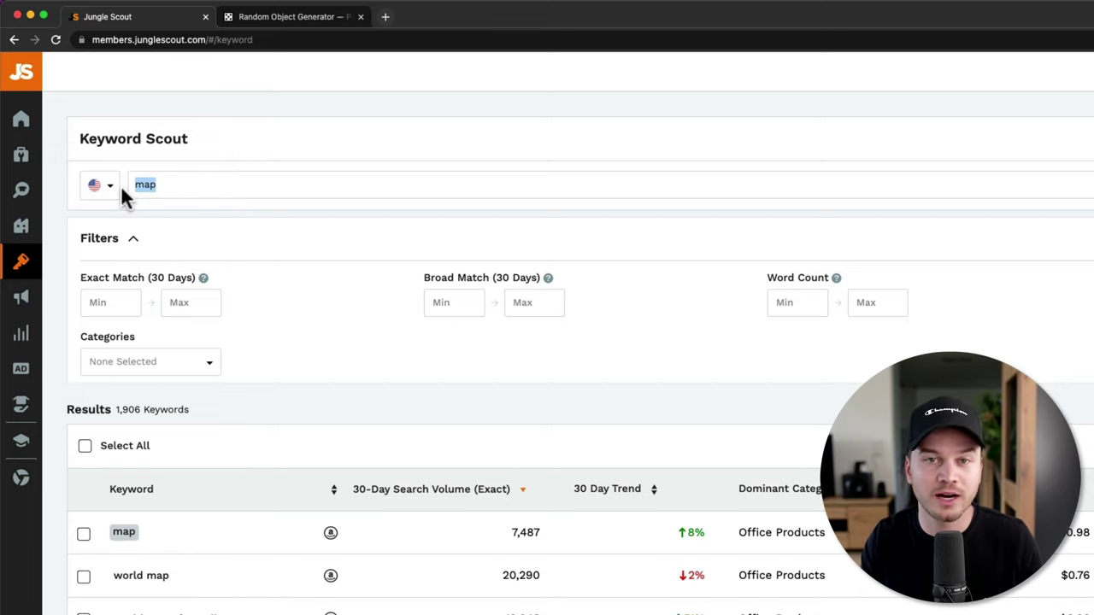
text(neck)
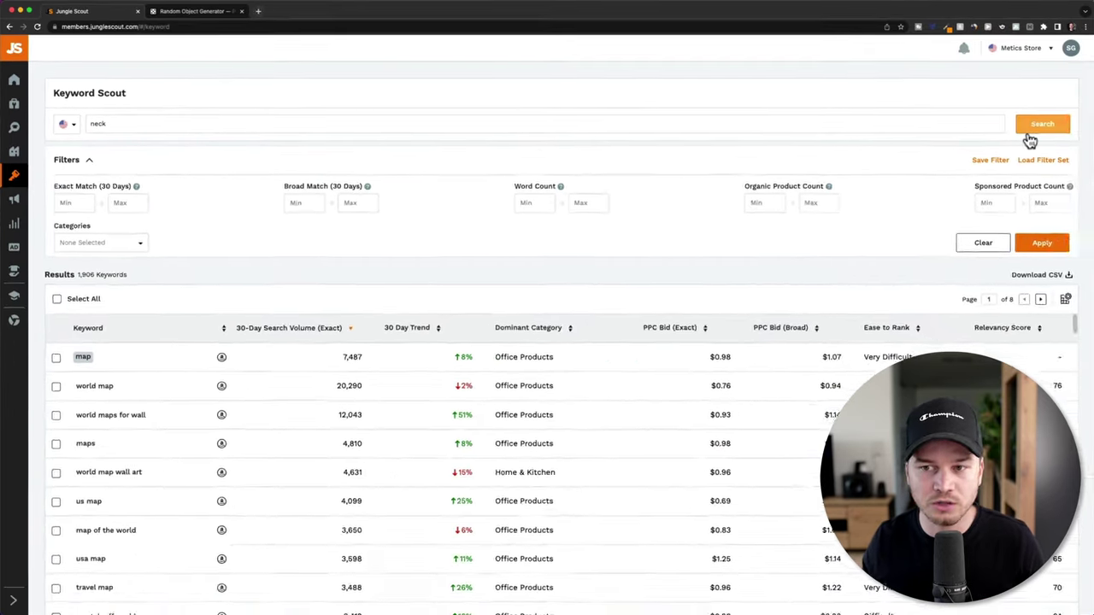
click(1036, 126)
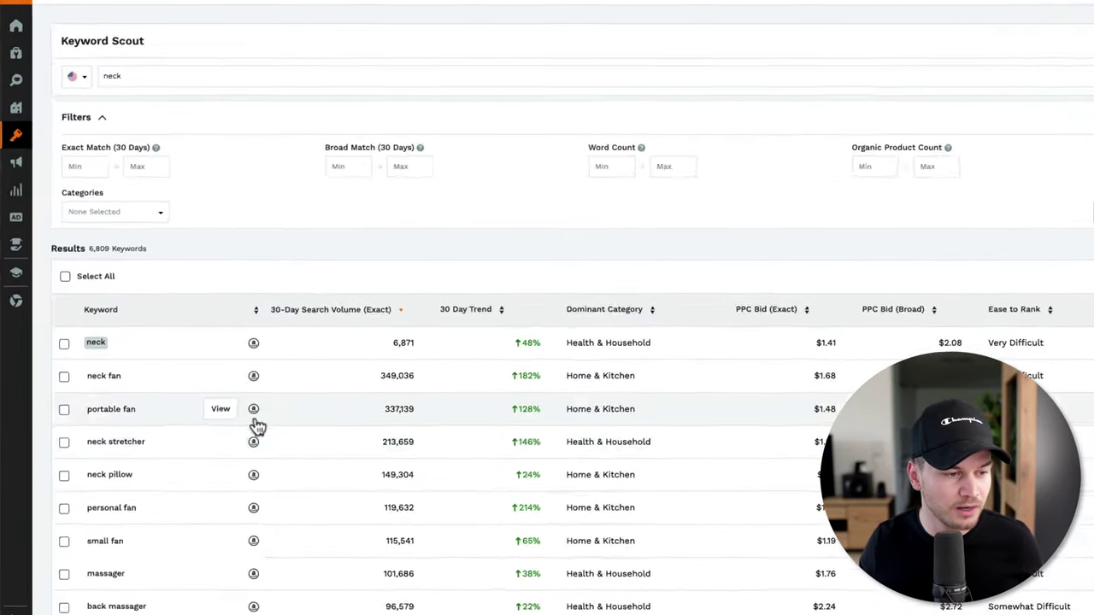
Look through the neck keywords and open Amazon searches for neck fan, portable fan, neck stretcher, neck pillow, neck massager and back massager in new tabs.
scroll(184, 394, down, 2)
scroll(222, 393, up, 2)
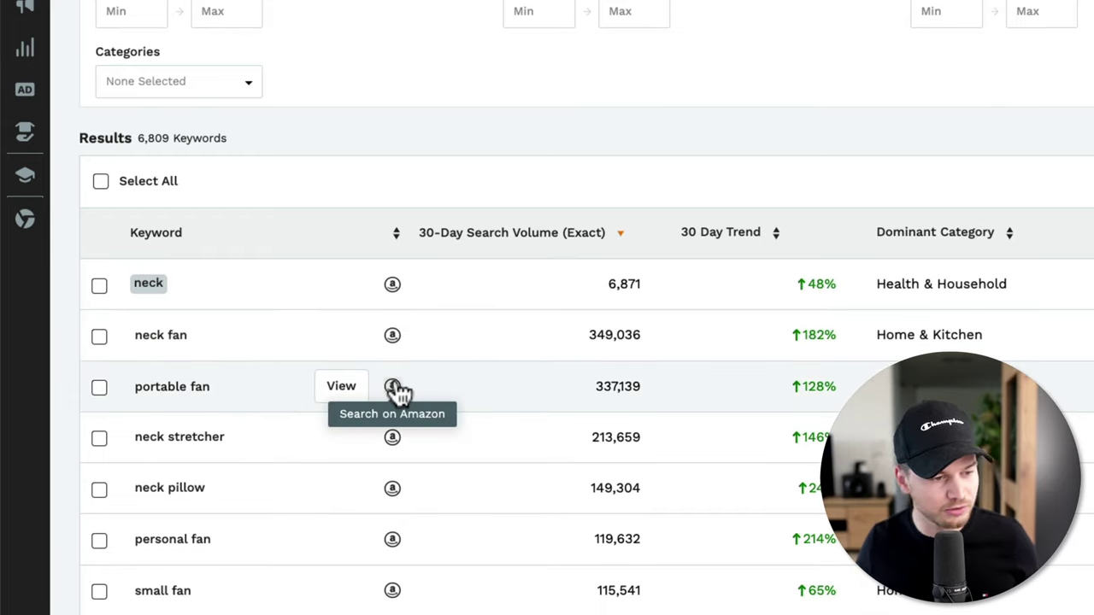
scroll(451, 504, down, 3)
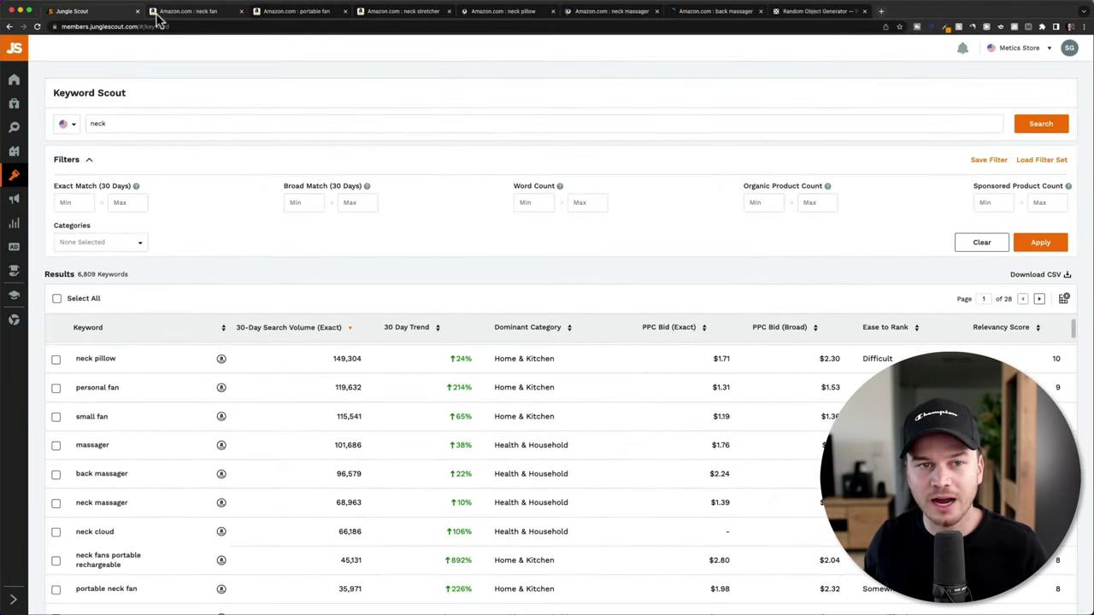
Examine the prices, review counts and sales data of the neck fan listings on Amazon.
click(188, 12)
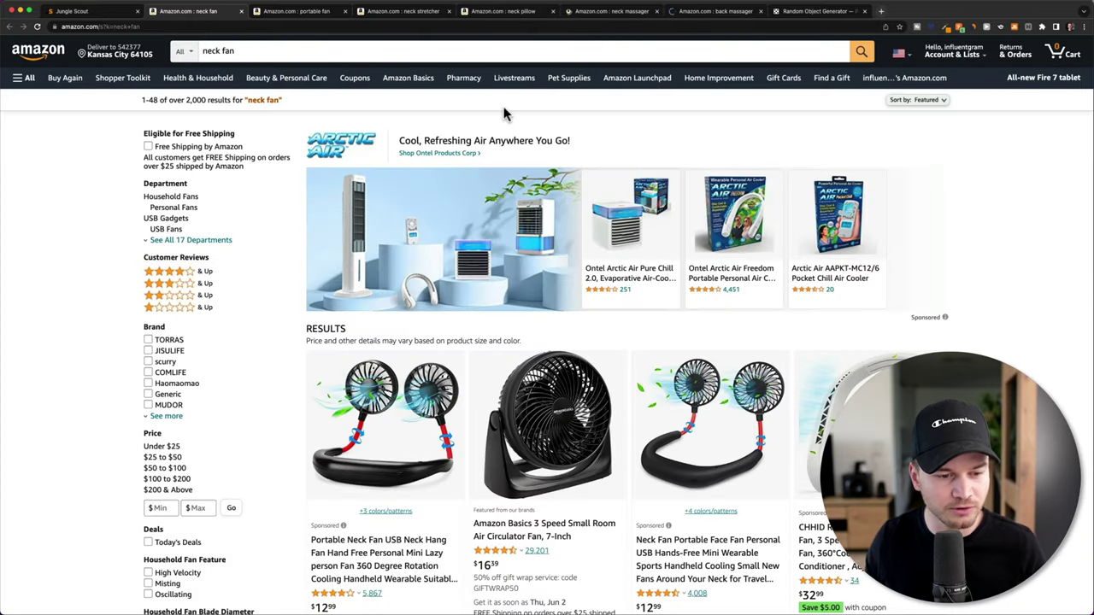
scroll(589, 246, down, 2)
scroll(589, 245, down, 2)
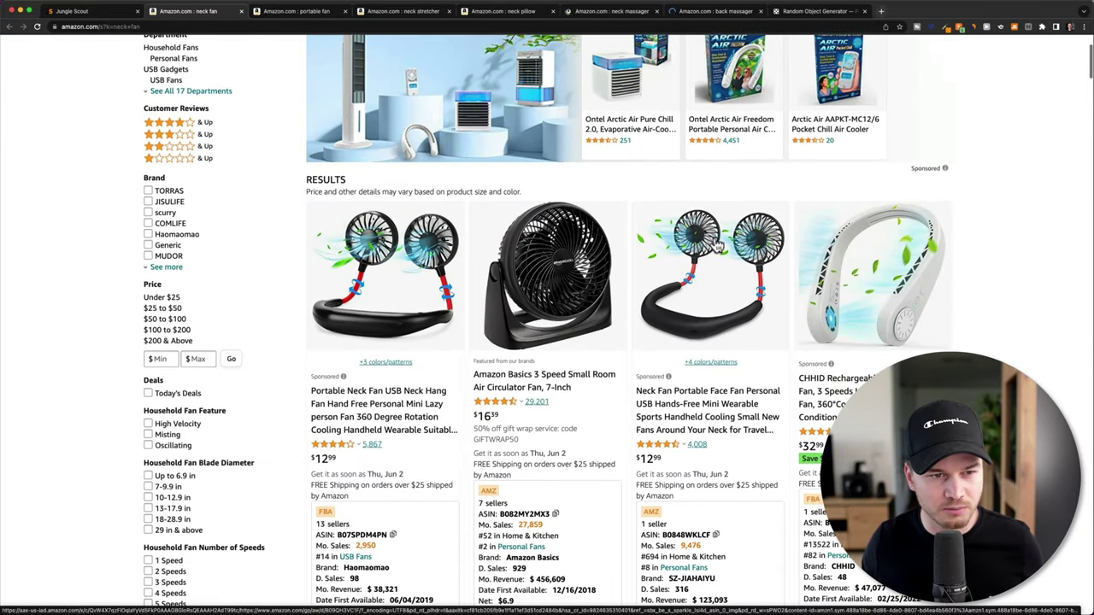
scroll(468, 382, down, 7)
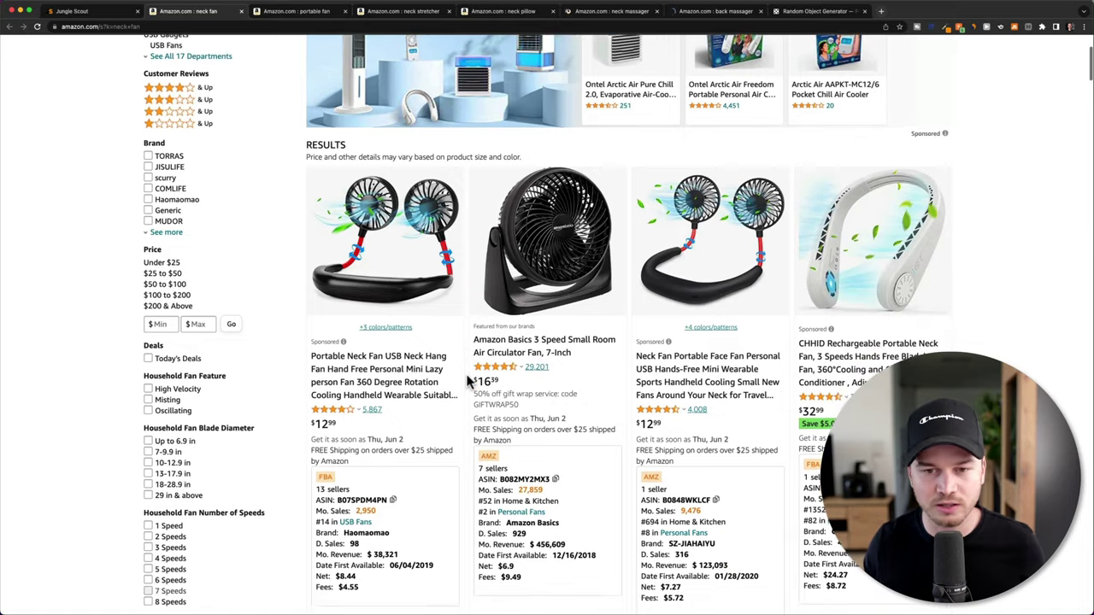
scroll(469, 382, down, 3)
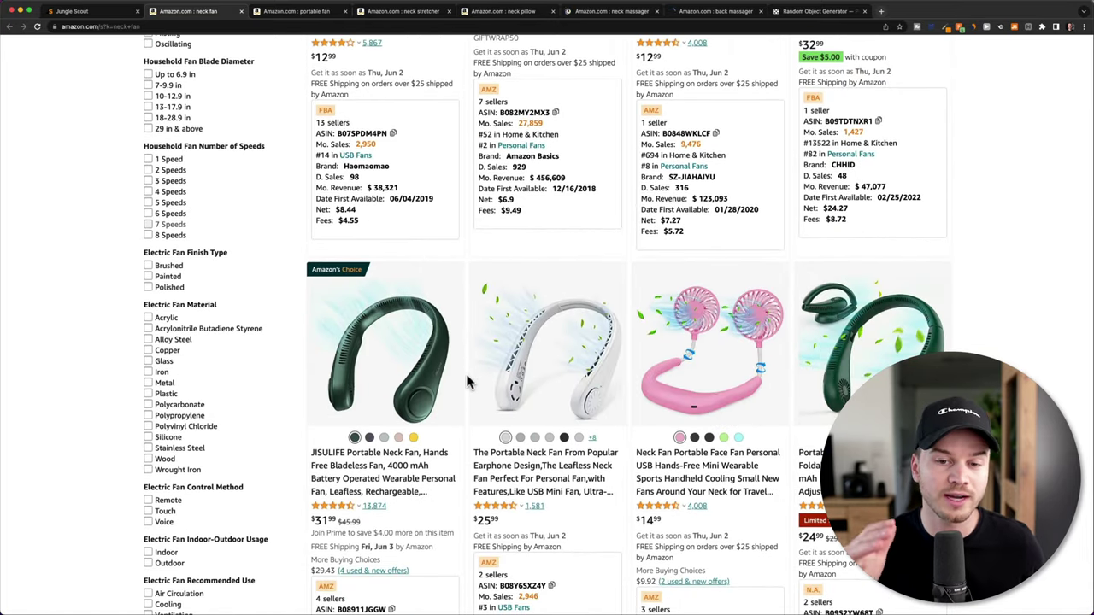
scroll(468, 382, down, 4)
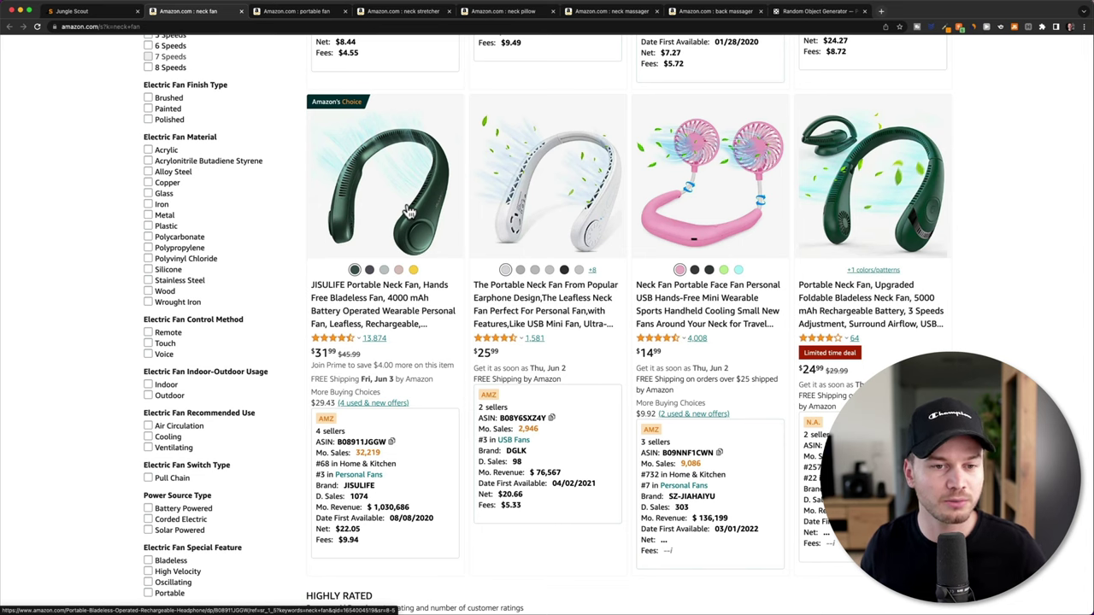
scroll(416, 224, down, 1)
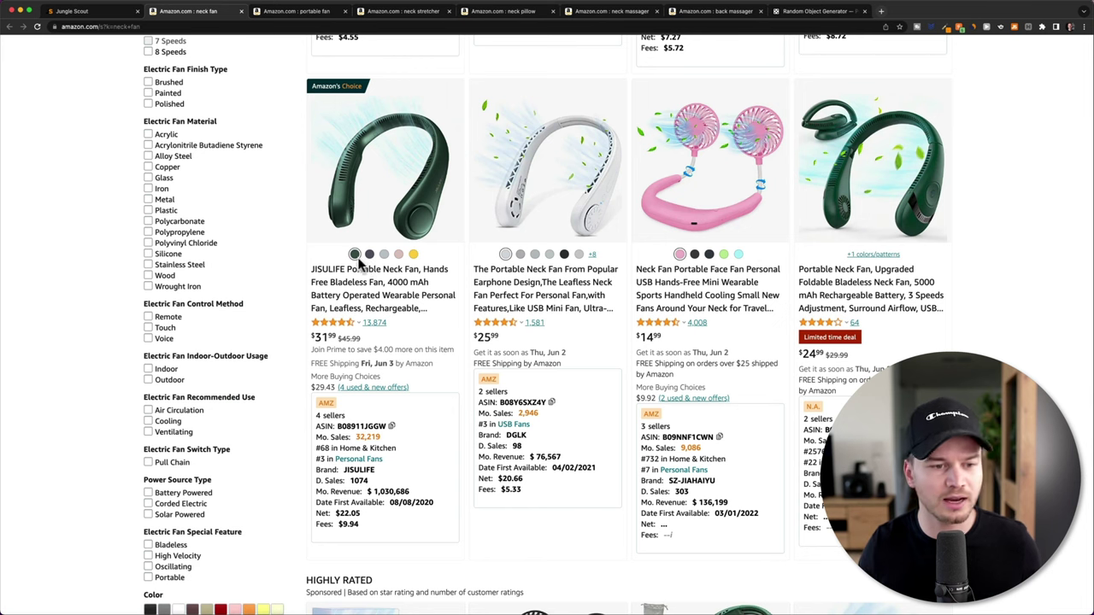
scroll(477, 305, down, 5)
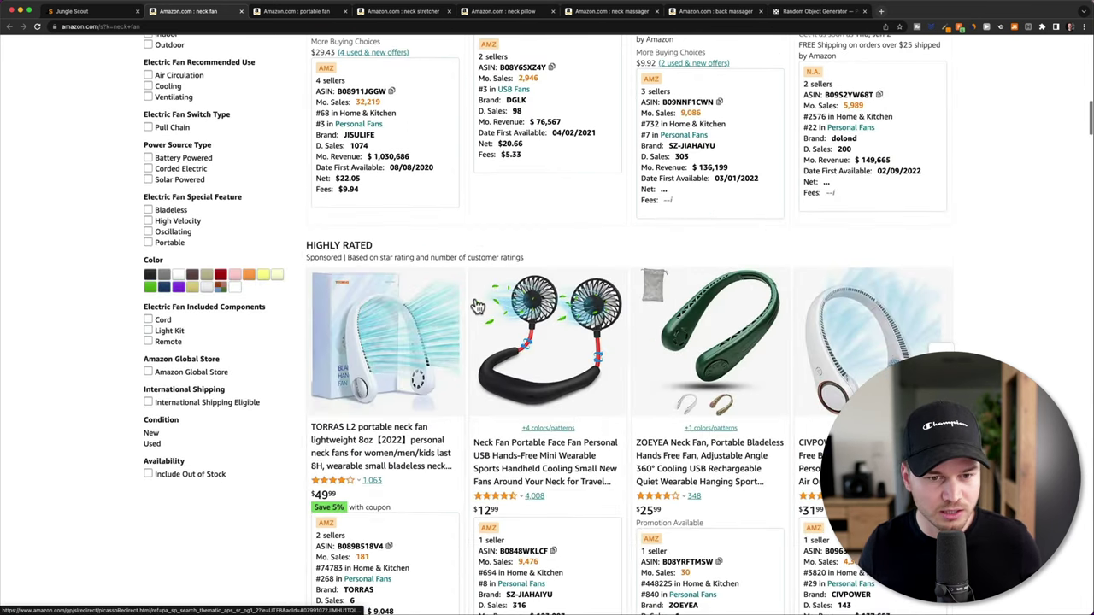
scroll(478, 307, down, 1)
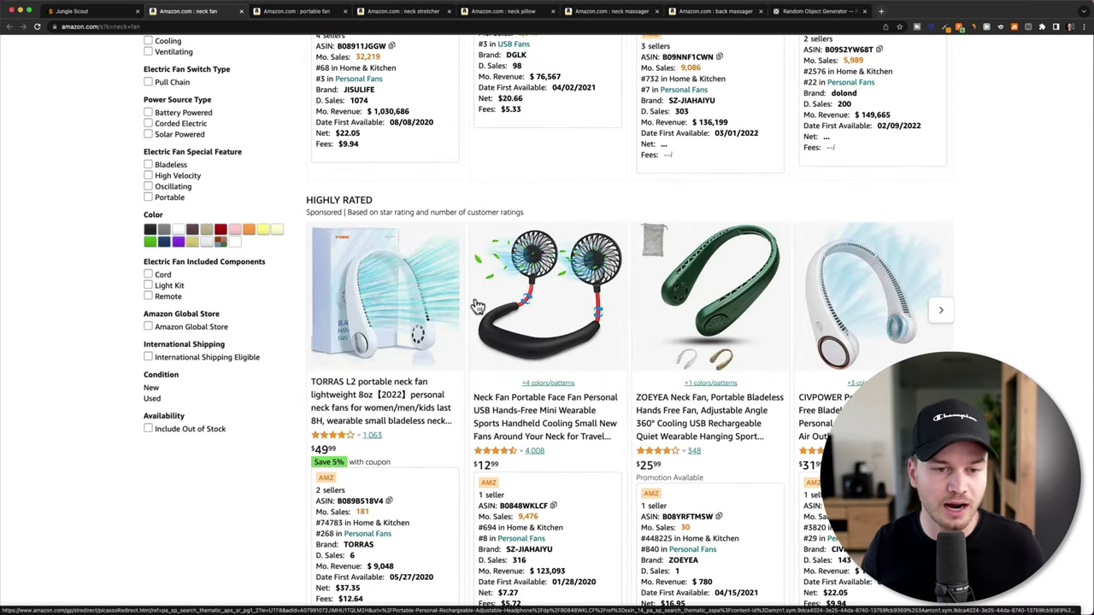
scroll(478, 307, down, 2)
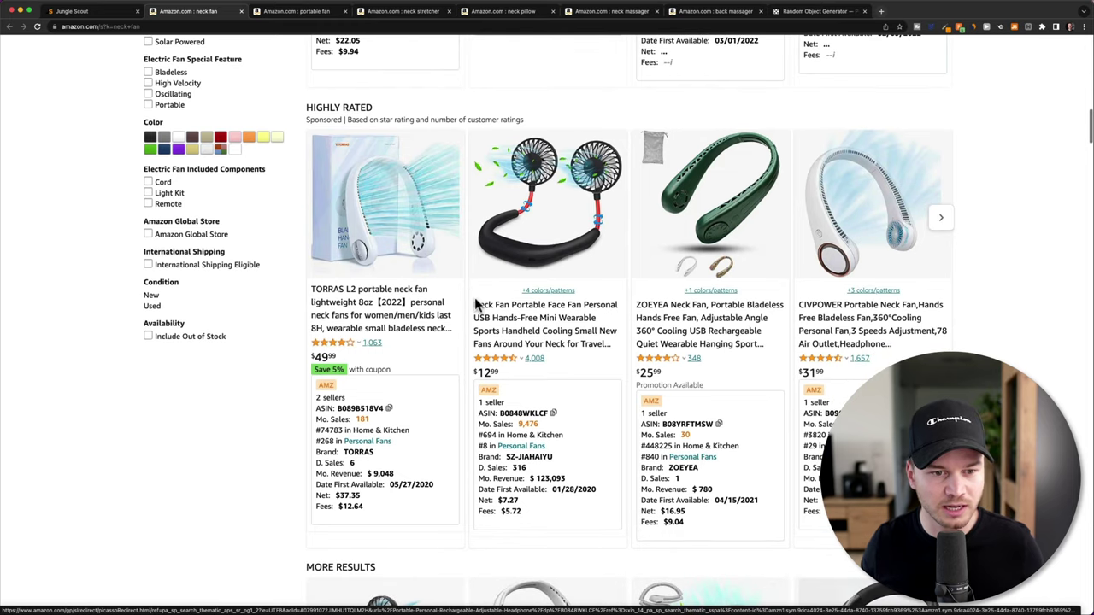
scroll(476, 305, down, 10)
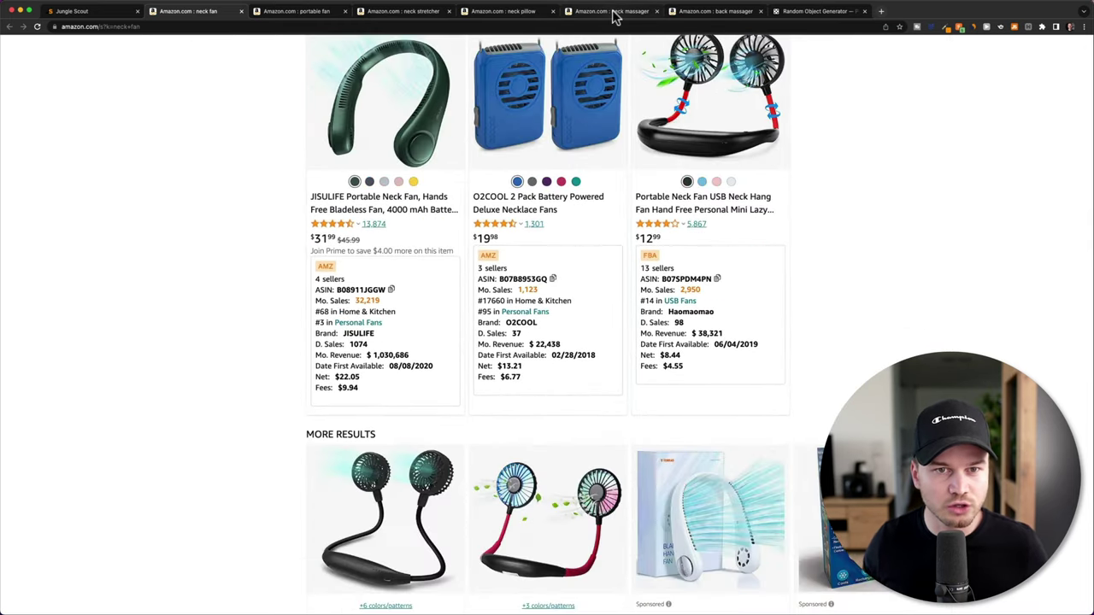
Review the sales data in the neck massager results and open the highly rated Mirakel Neck Massager in a new tab.
click(612, 13)
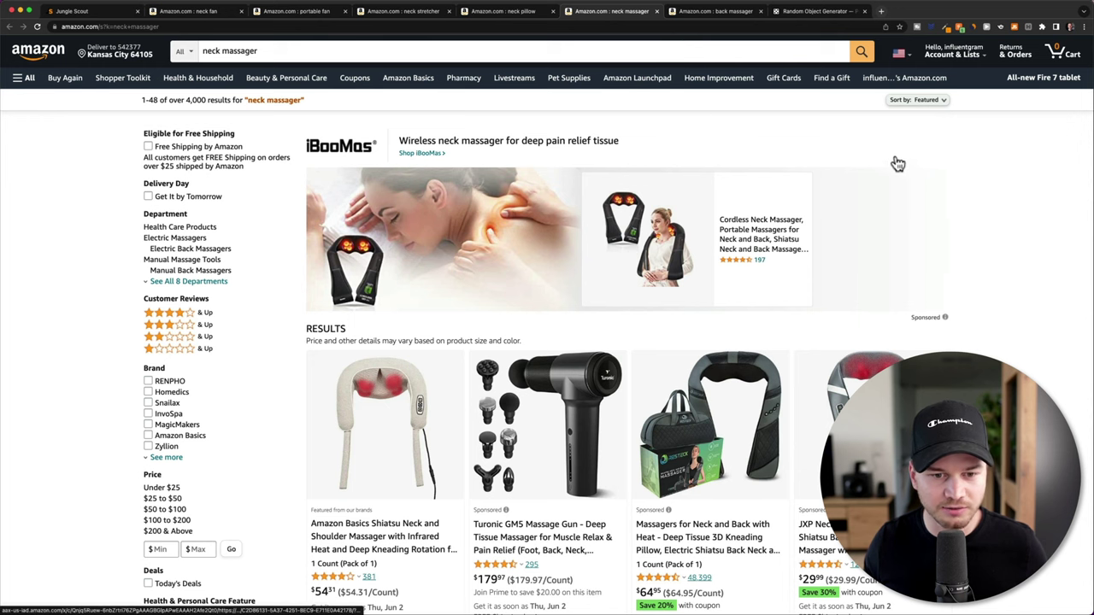
scroll(901, 168, down, 1)
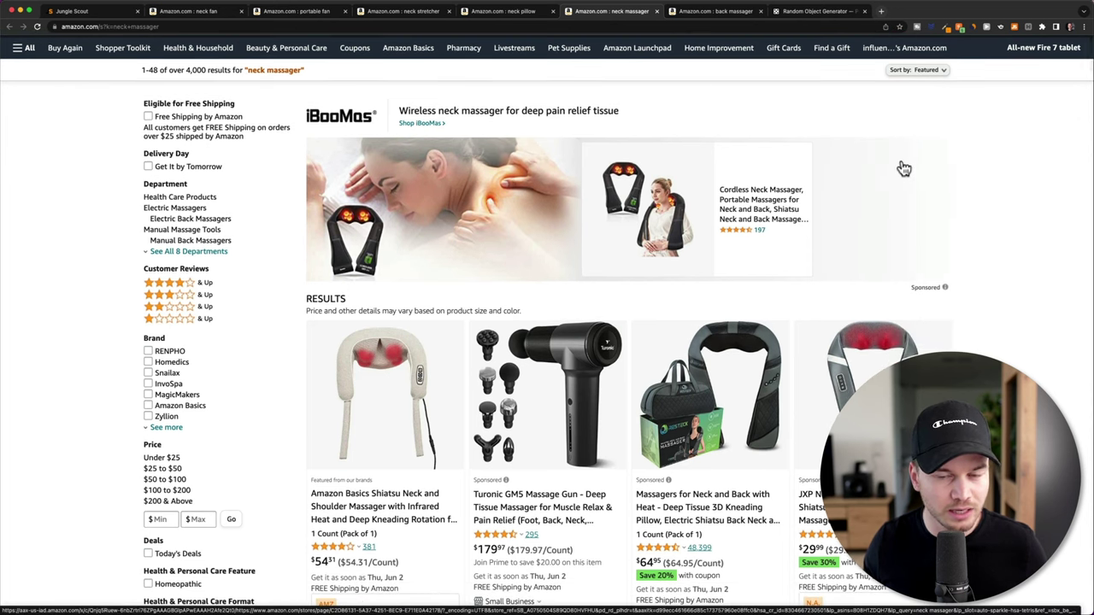
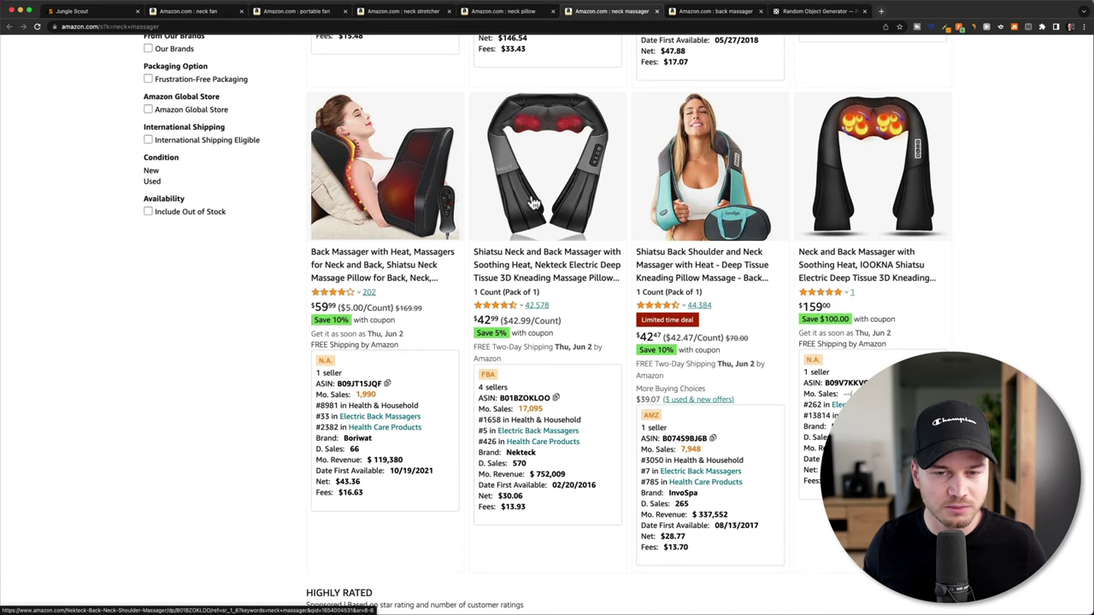
scroll(544, 202, down, 1)
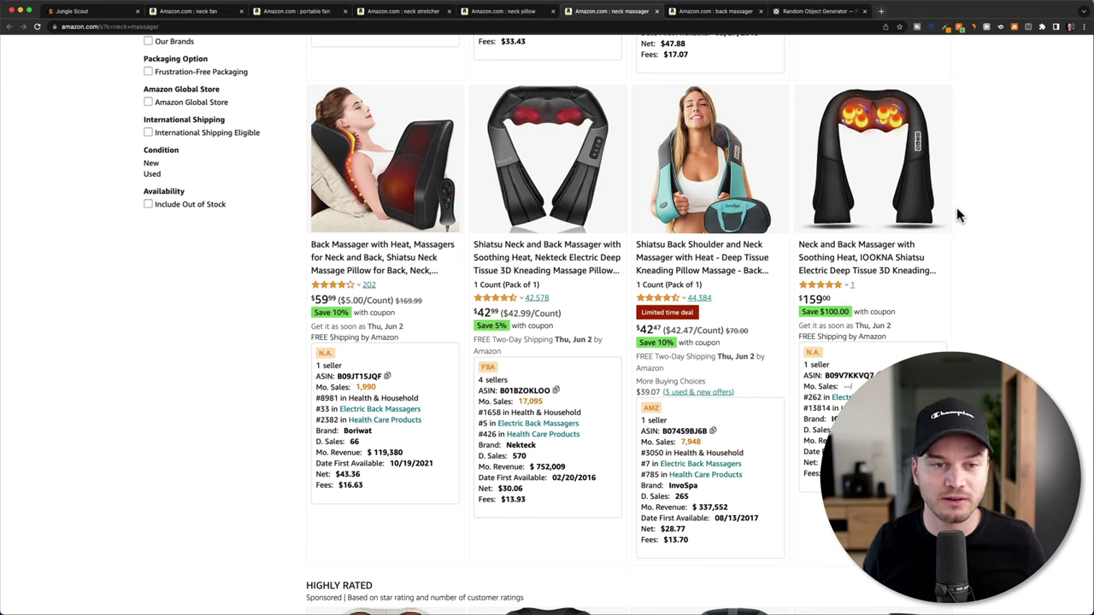
scroll(958, 215, down, 6)
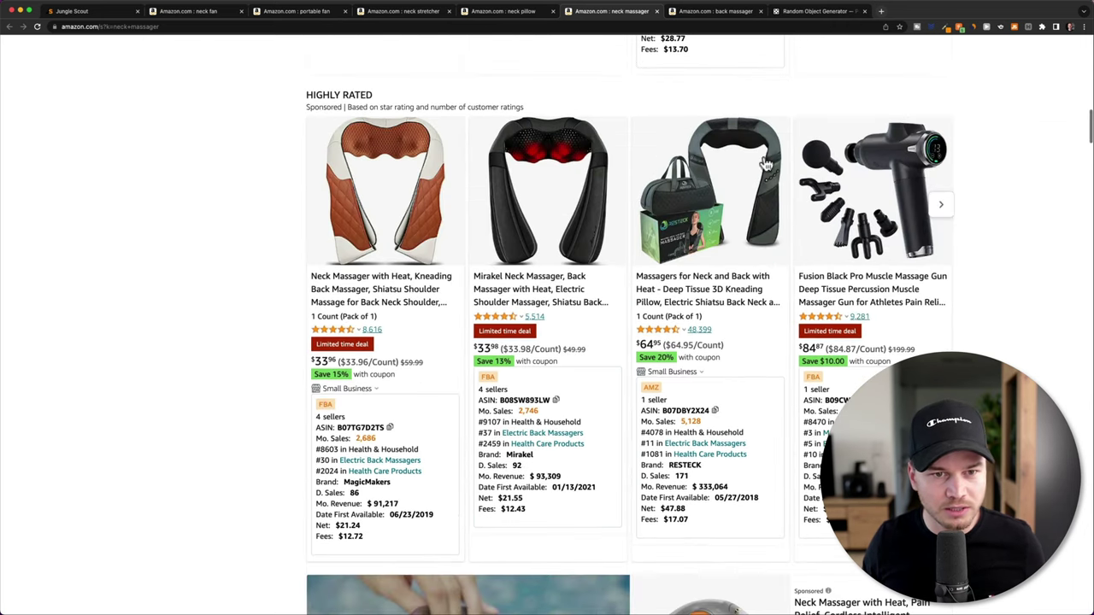
scroll(553, 220, up, 1)
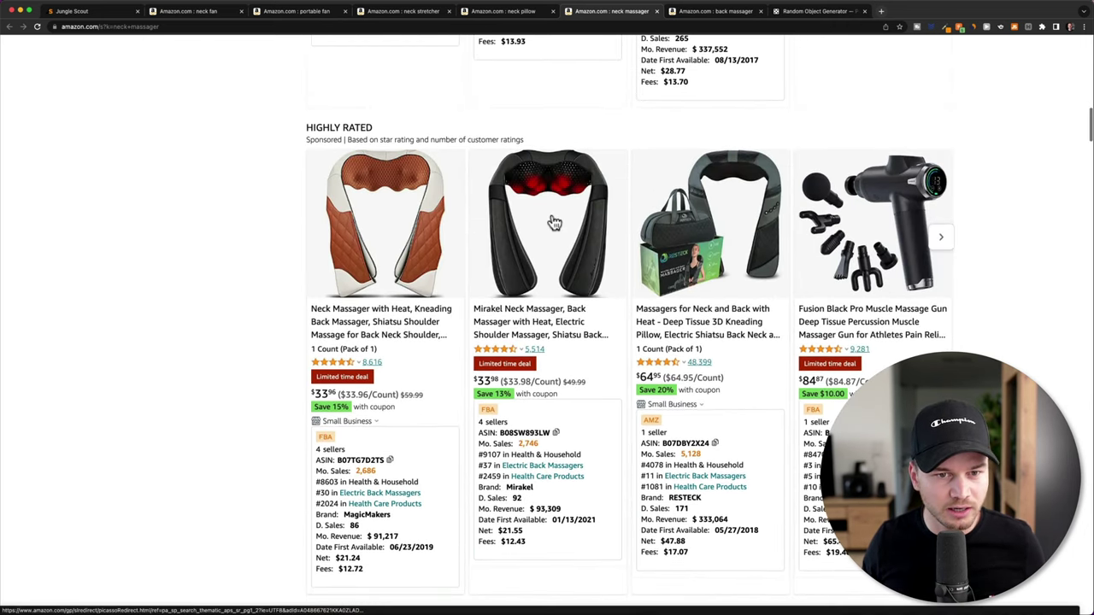
super+click(553, 223)
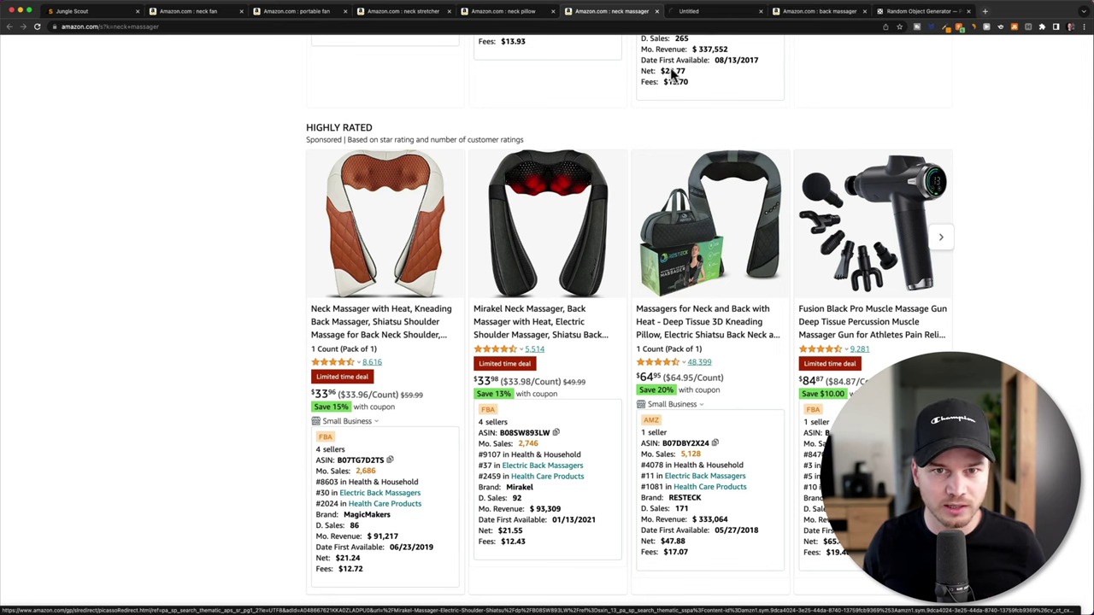
Browse further down the neck massager results and open the KIGASSENZIO Intelligent Neck Massager in a new tab.
scroll(632, 276, down, 10)
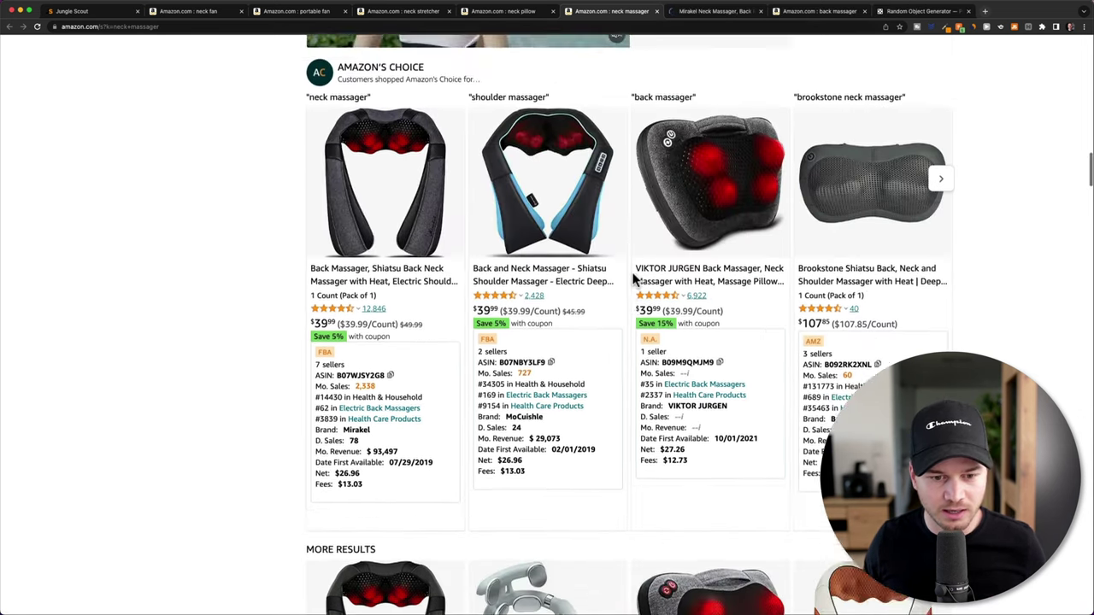
scroll(632, 277, down, 4)
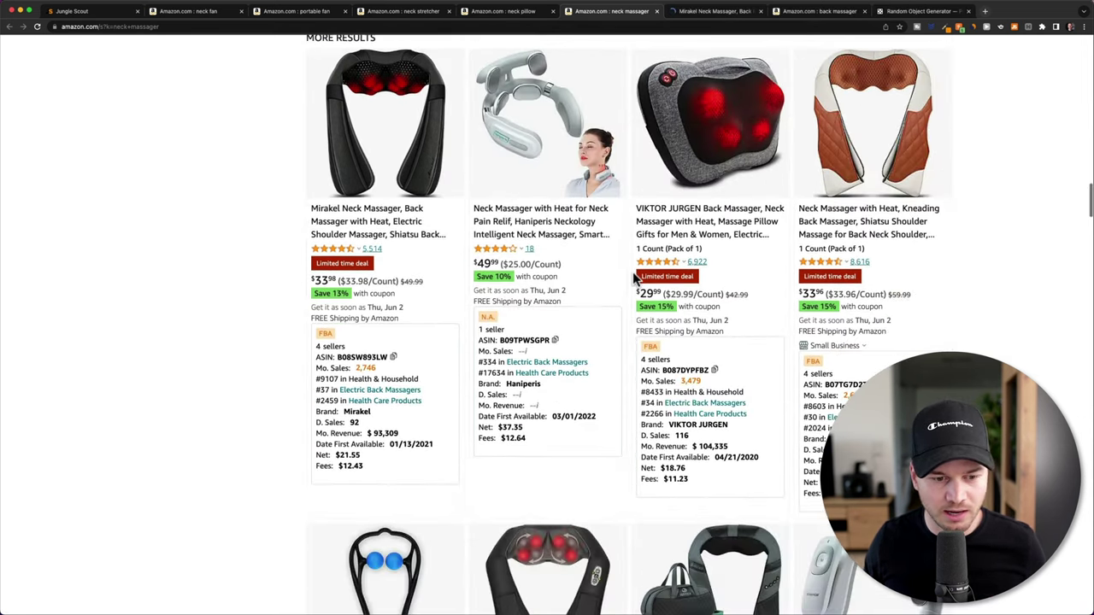
scroll(632, 277, down, 2)
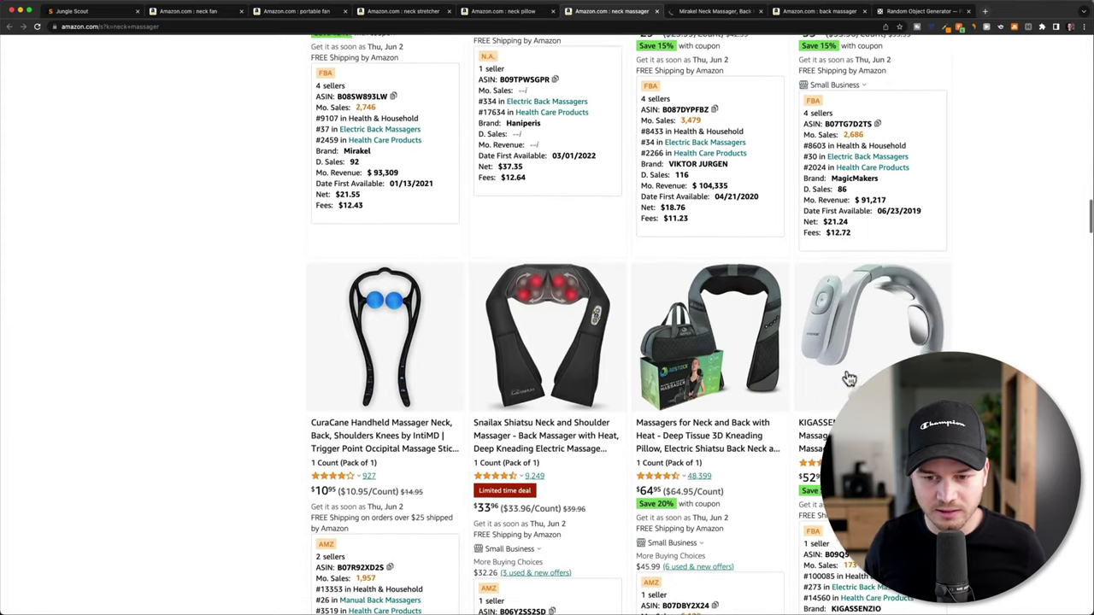
scroll(902, 305, down, 1)
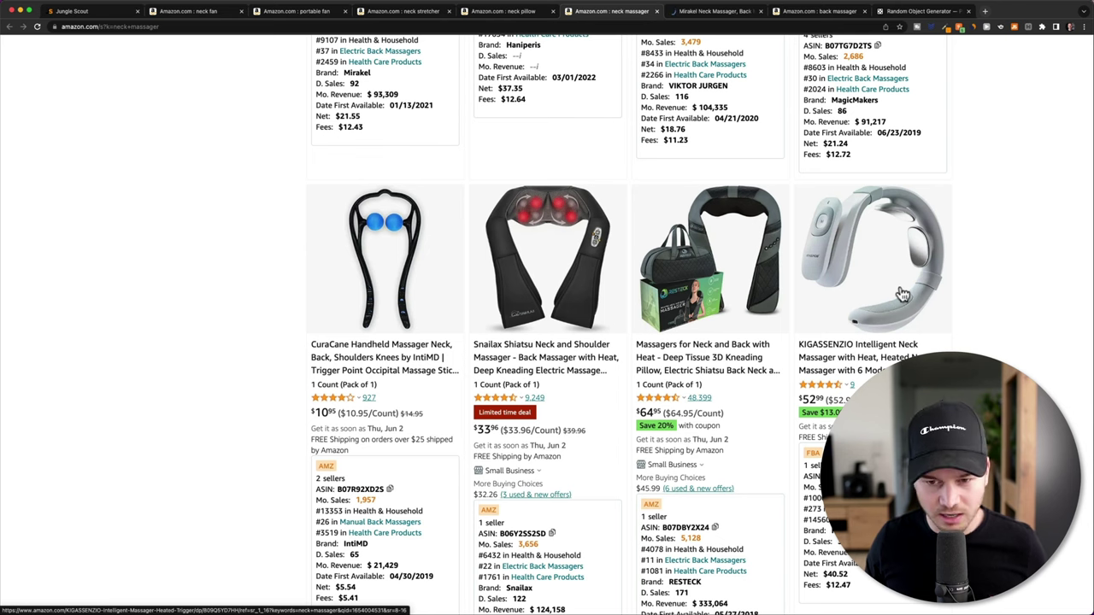
super+click(902, 295)
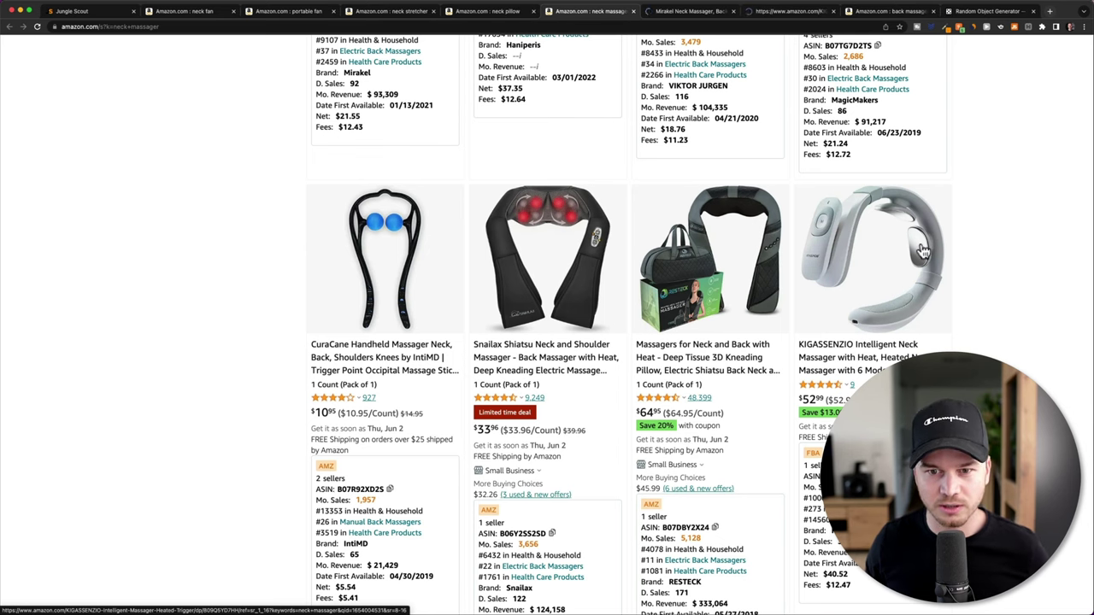
Check the Mirakel product page and copy "Intelligent Neck Massager with Heat" from the KIGASSENZIO product title.
click(701, 12)
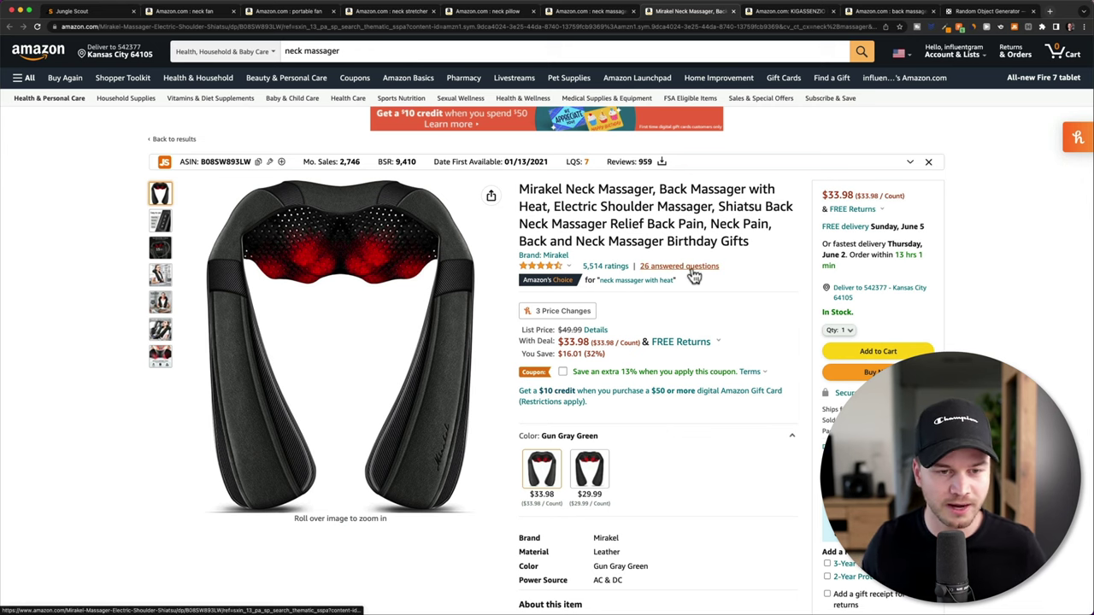
key(ctrl+Tab)
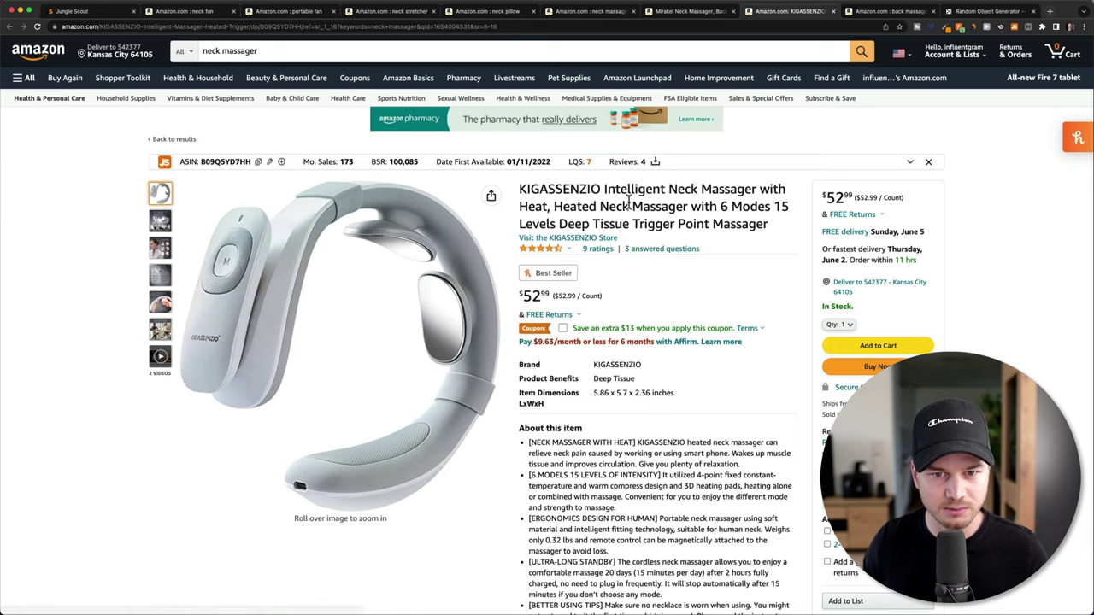
drag(627, 189, 552, 206)
key(super+c)
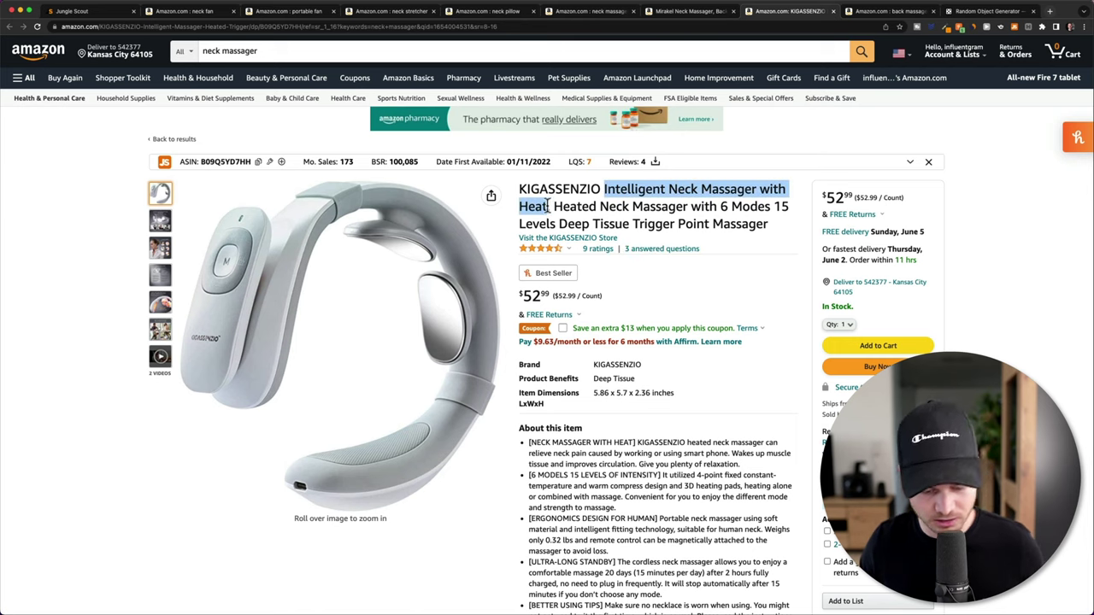
Search Amazon for "Intelligent Neck Massager with Heat" from the Mirakel product page's tab.
click(705, 13)
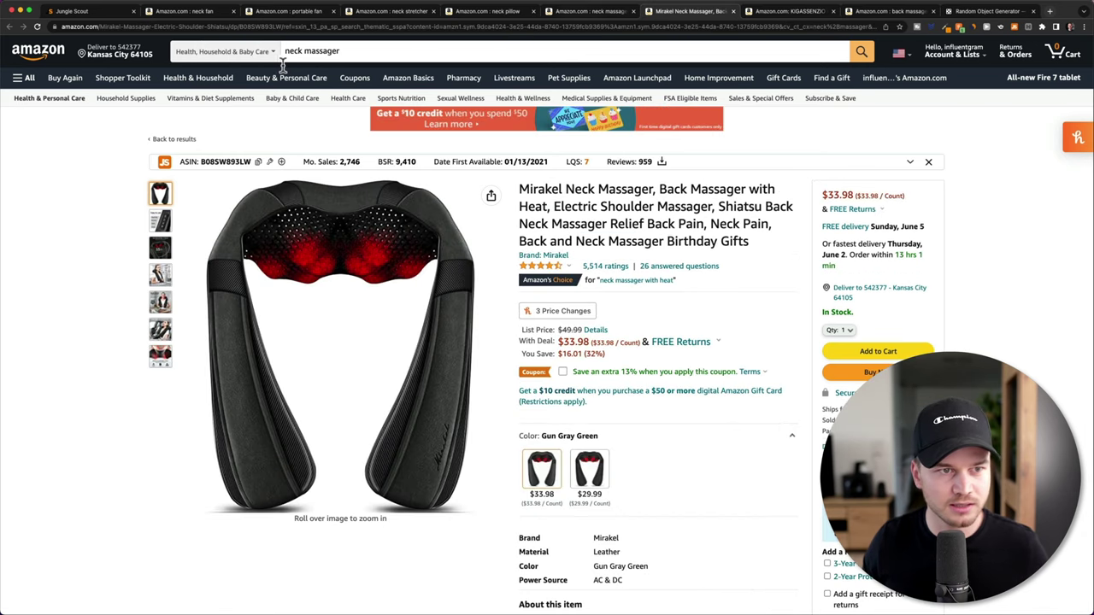
triple_click(289, 51)
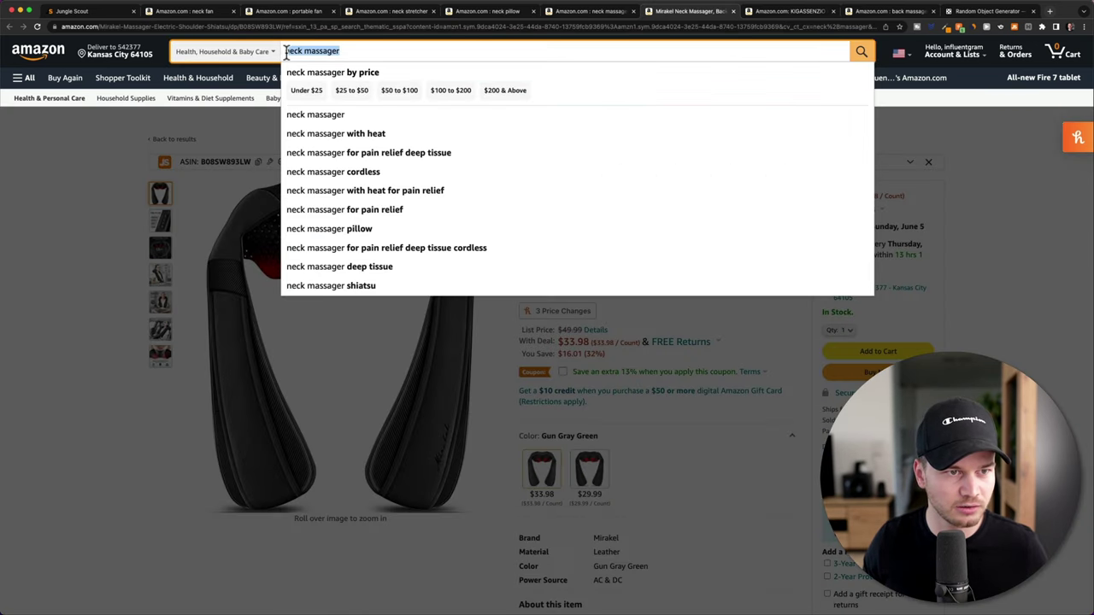
key(super+v)
key(Return)
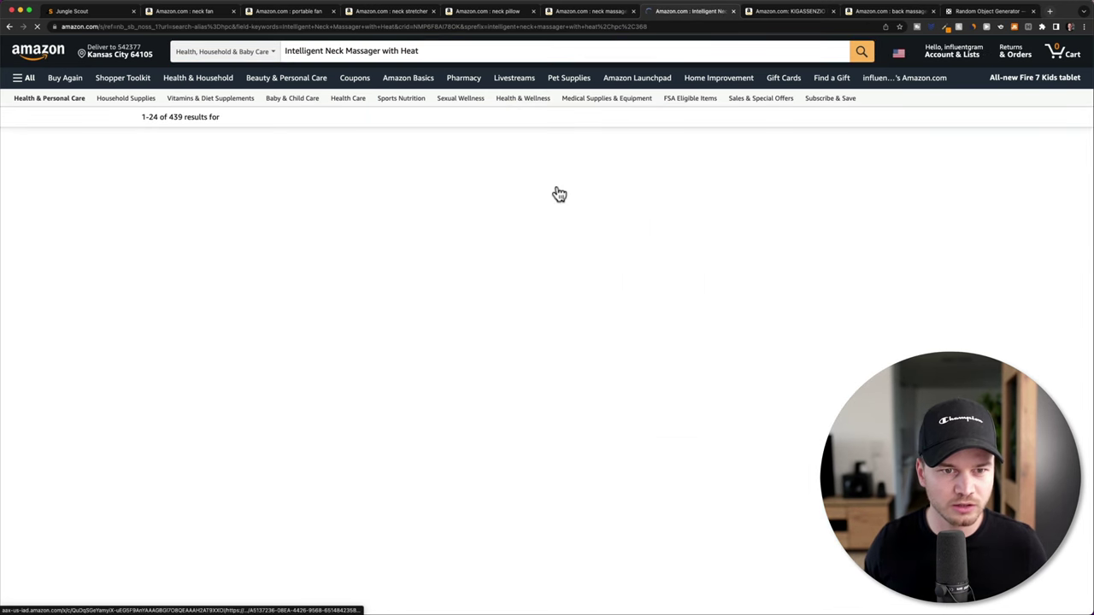
Examine the designs, prices, review counts and sales data of the intelligent neck massager search results.
scroll(564, 214, down, 5)
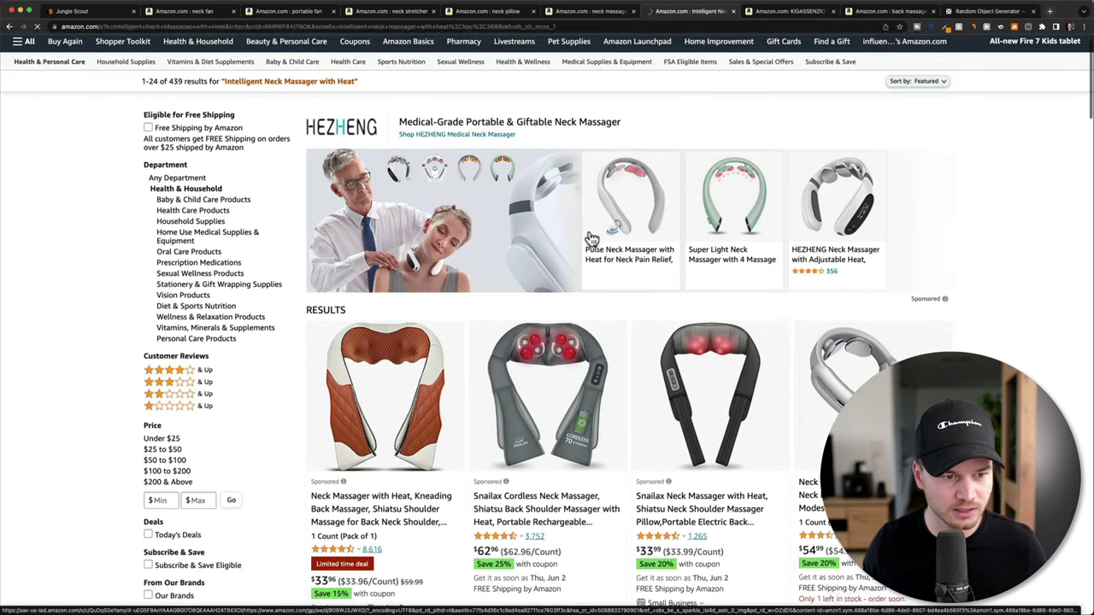
scroll(414, 266, down, 5)
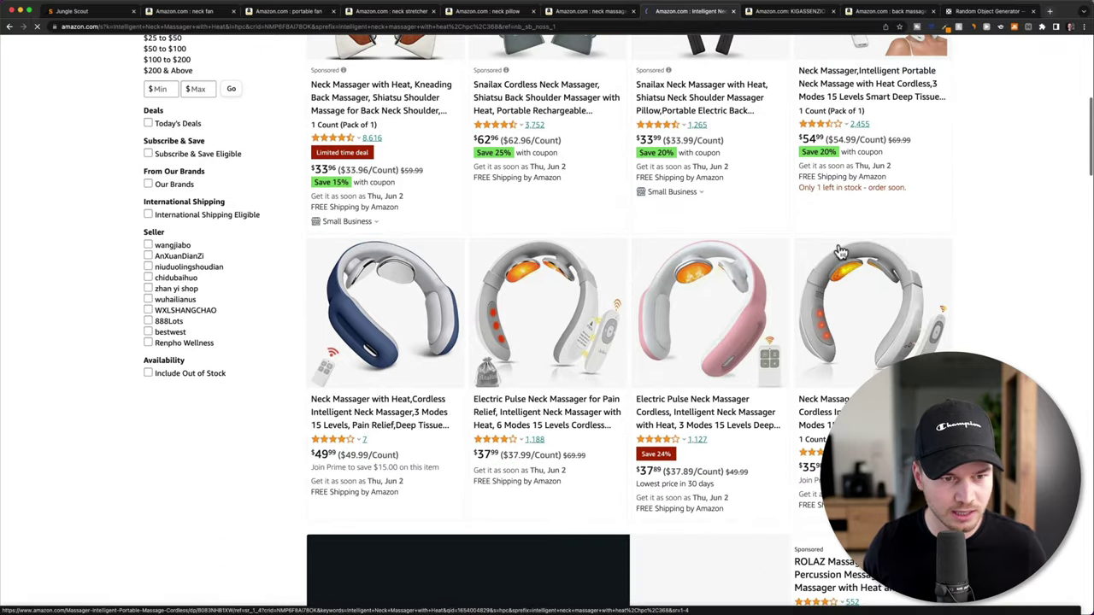
scroll(435, 354, down, 3)
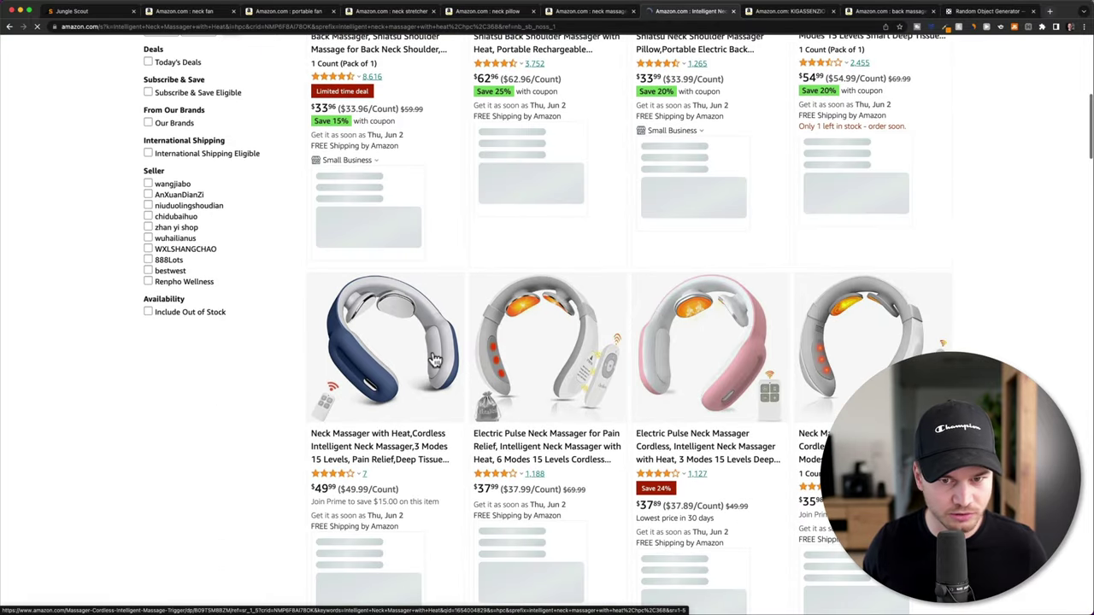
scroll(435, 359, down, 2)
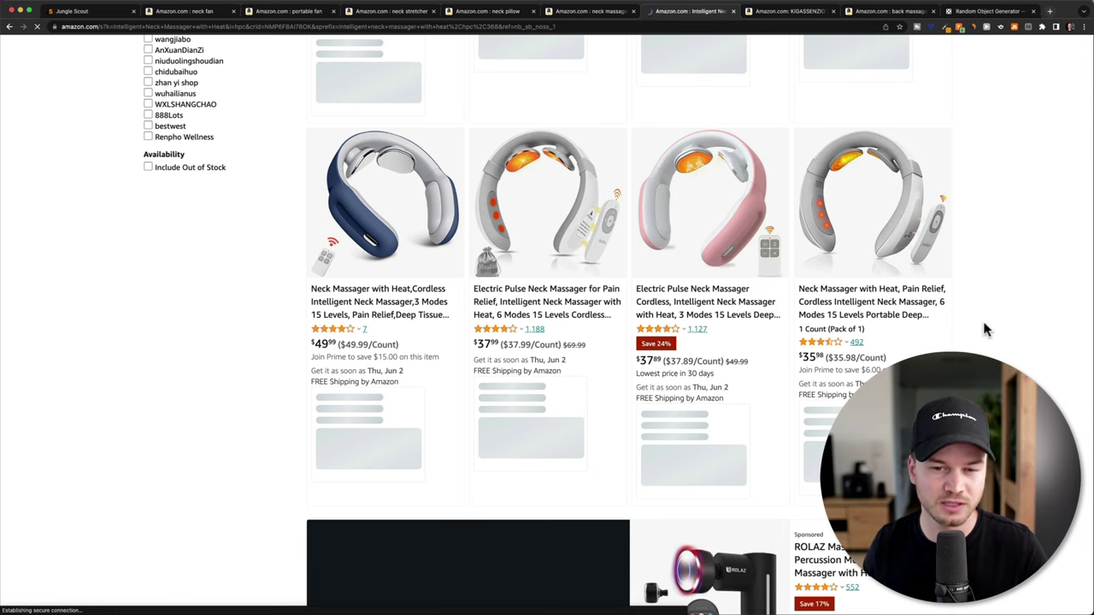
scroll(984, 329, up, 5)
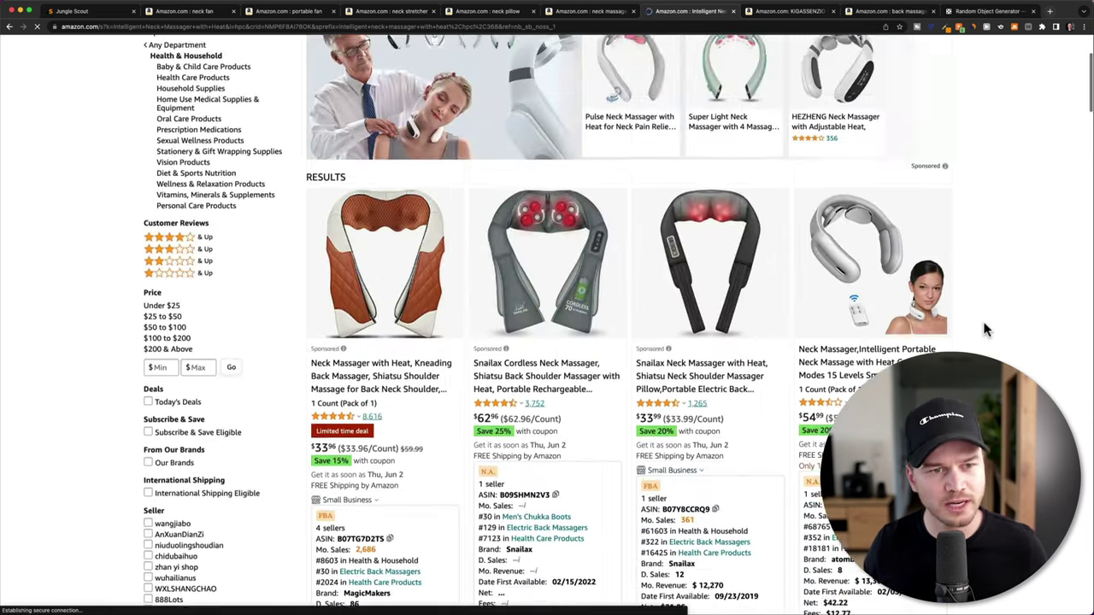
scroll(952, 317, down, 10)
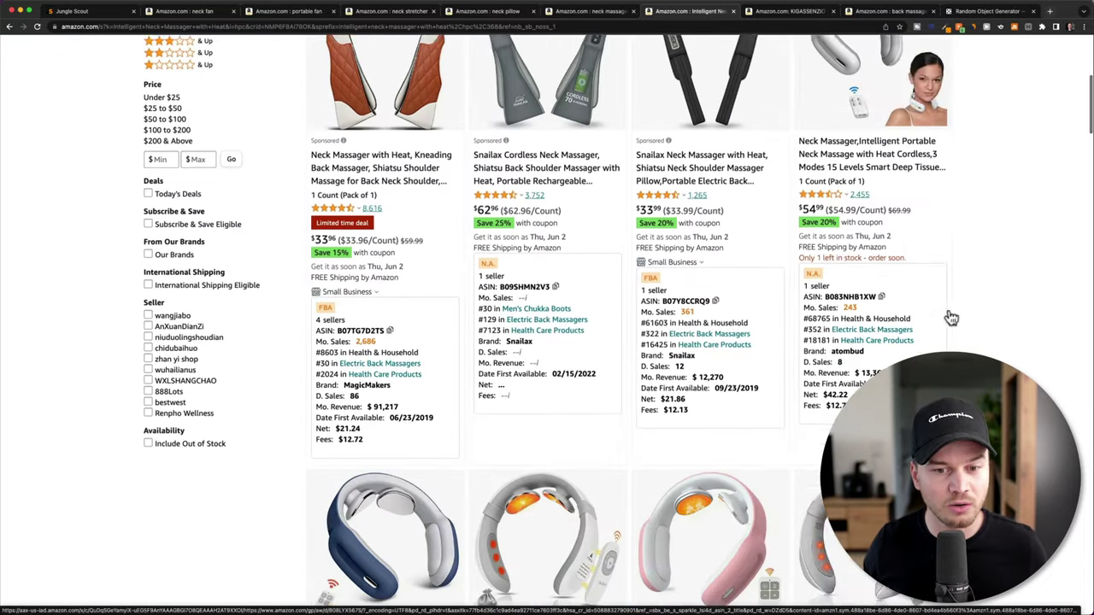
scroll(1000, 336, down, 4)
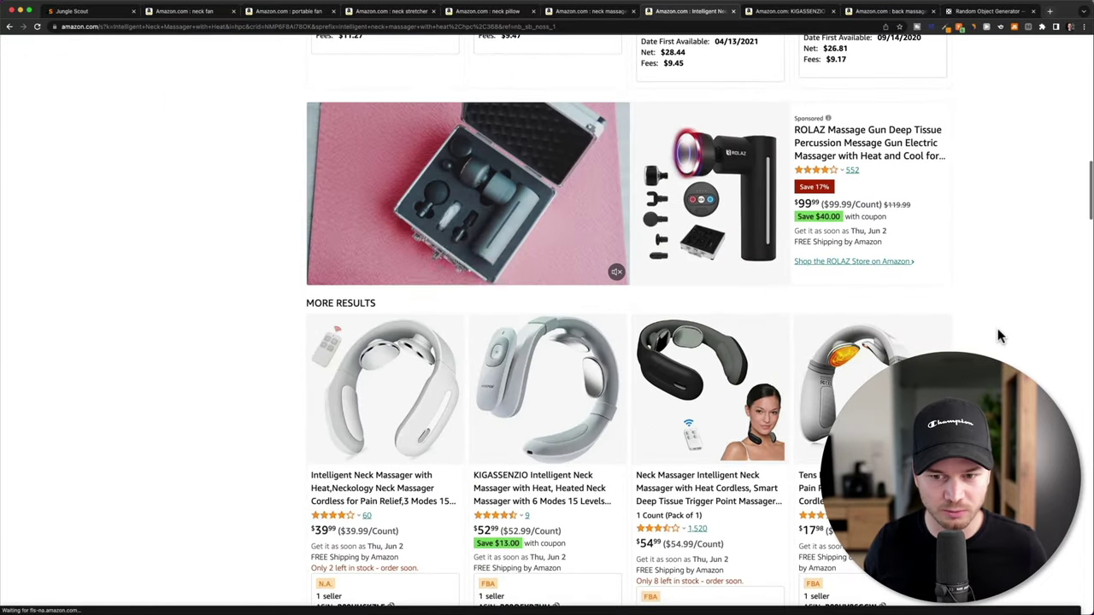
scroll(601, 375, down, 2)
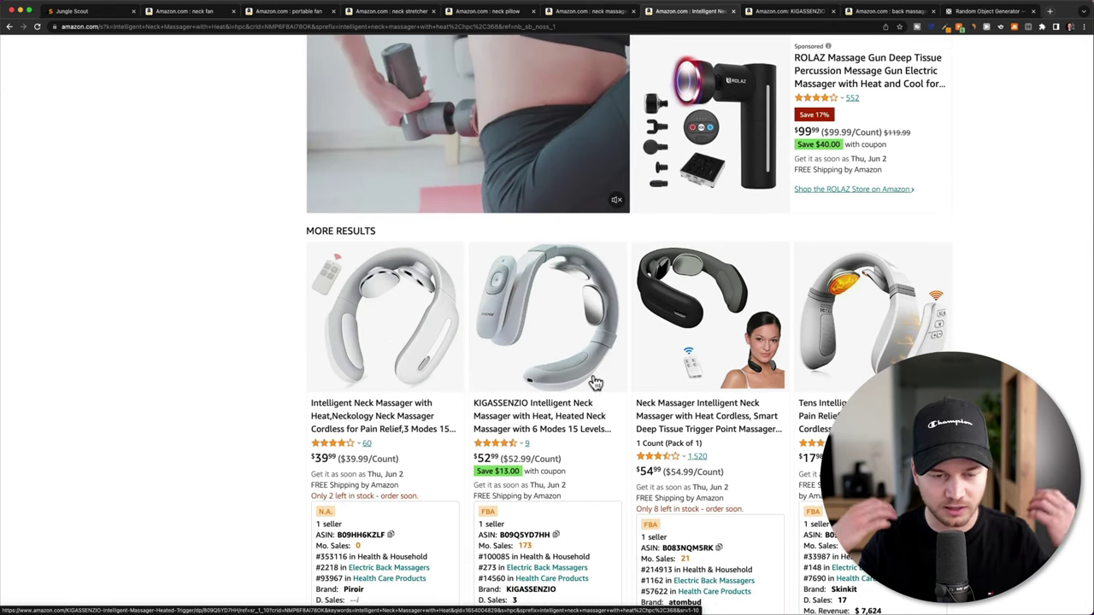
scroll(594, 382, down, 2)
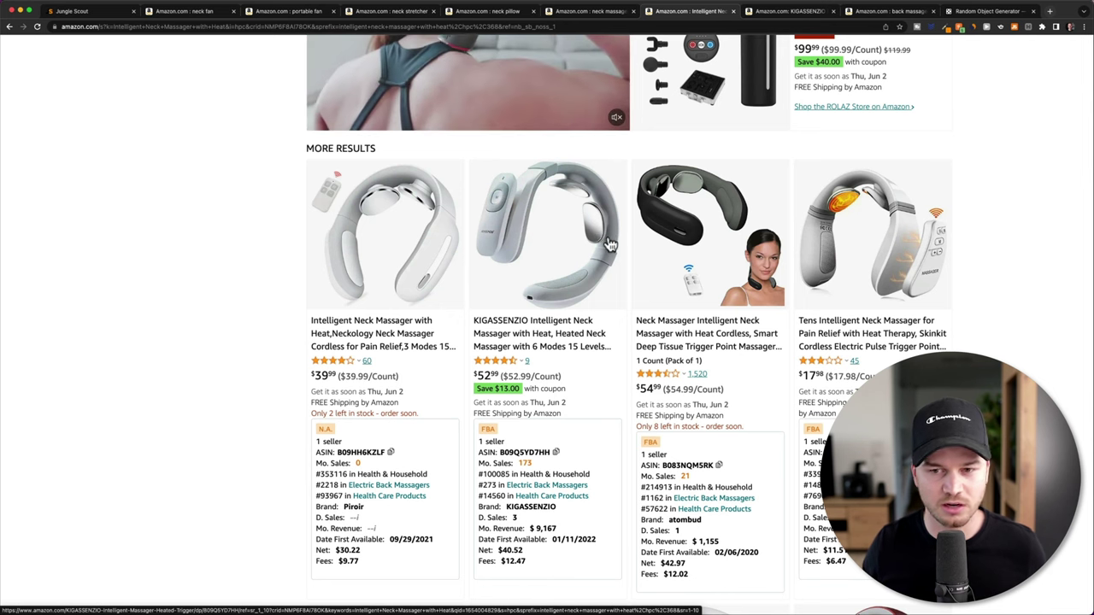
scroll(611, 245, down, 5)
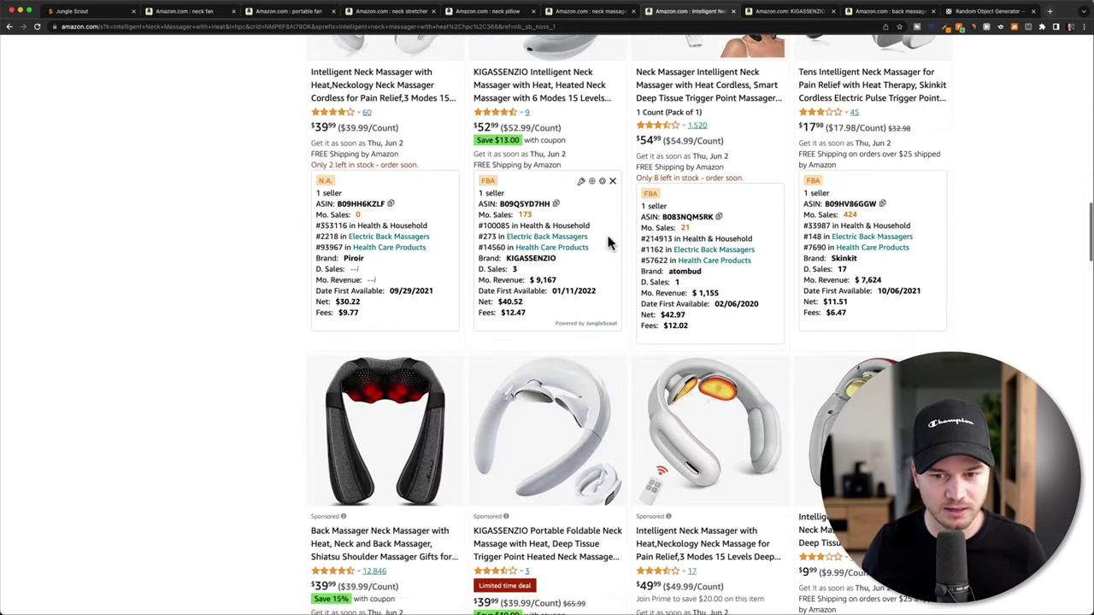
scroll(610, 244, down, 8)
scroll(610, 245, up, 15)
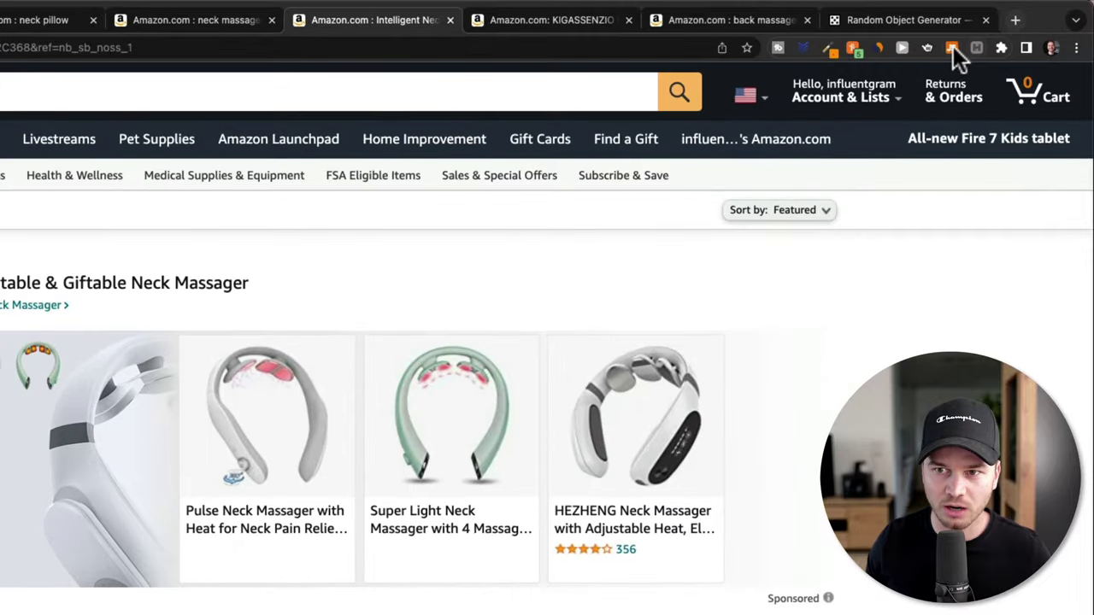
Close the KIGASSENZIO, back massager, neck pillow, neck massager, neck stretcher and portable fan pages, keeping the neck fan and intelligent neck massager results.
click(629, 19)
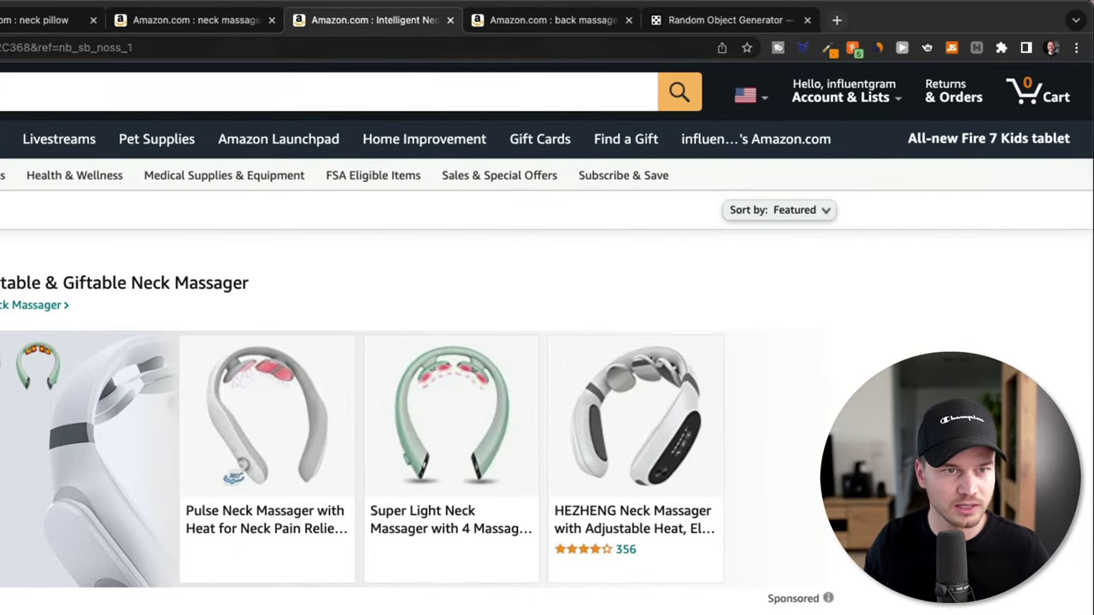
click(629, 19)
click(93, 20)
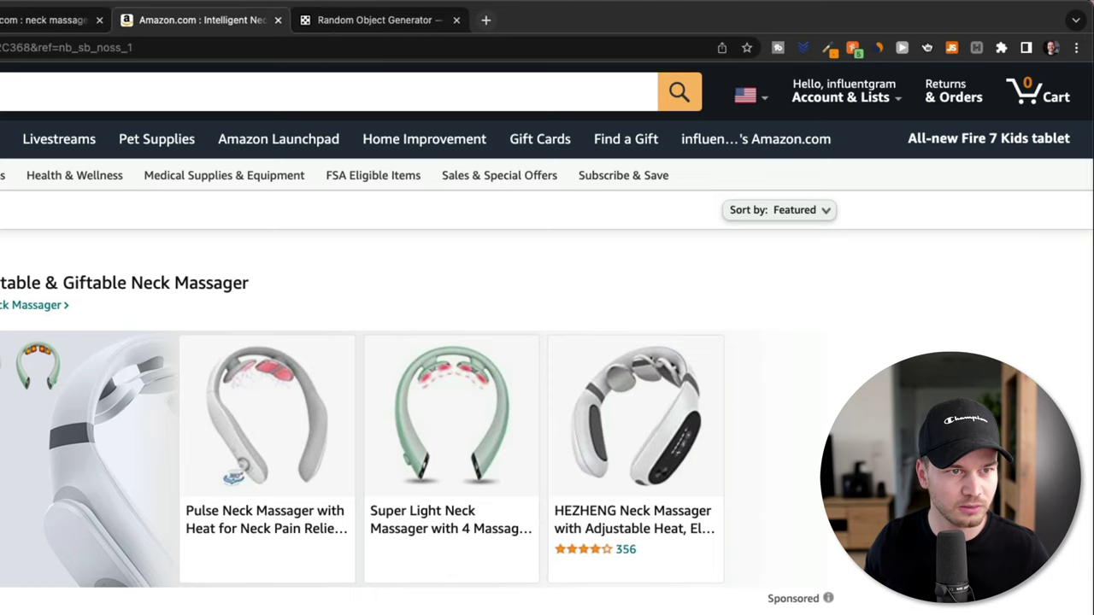
click(94, 20)
click(93, 20)
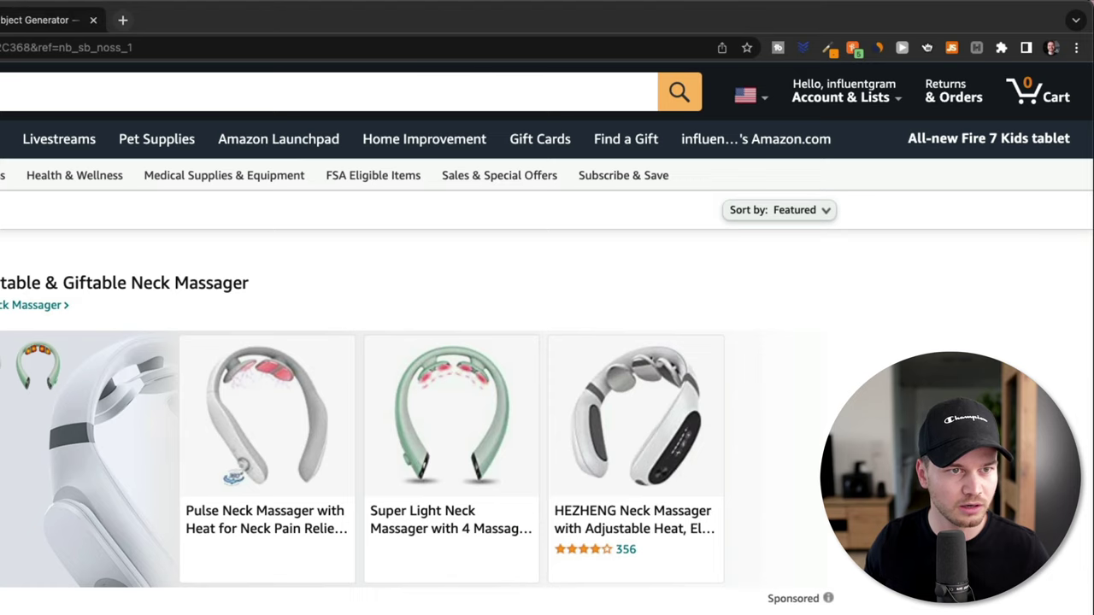
click(93, 20)
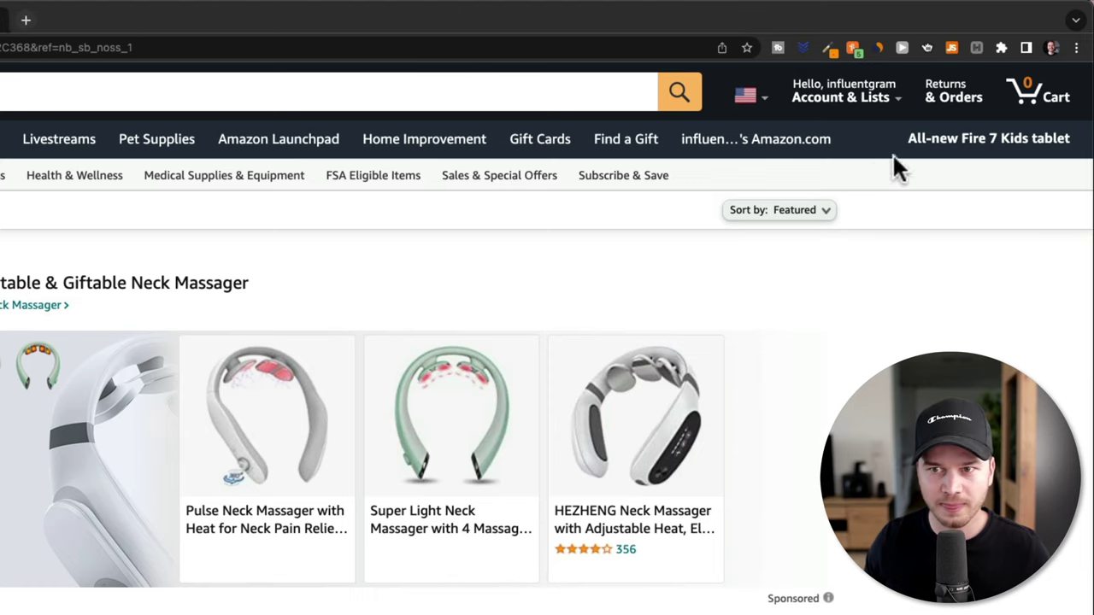
Open the Jungle Scout extension's analysis of the search results in an enlarged window and sort the products by ascending rank.
click(947, 48)
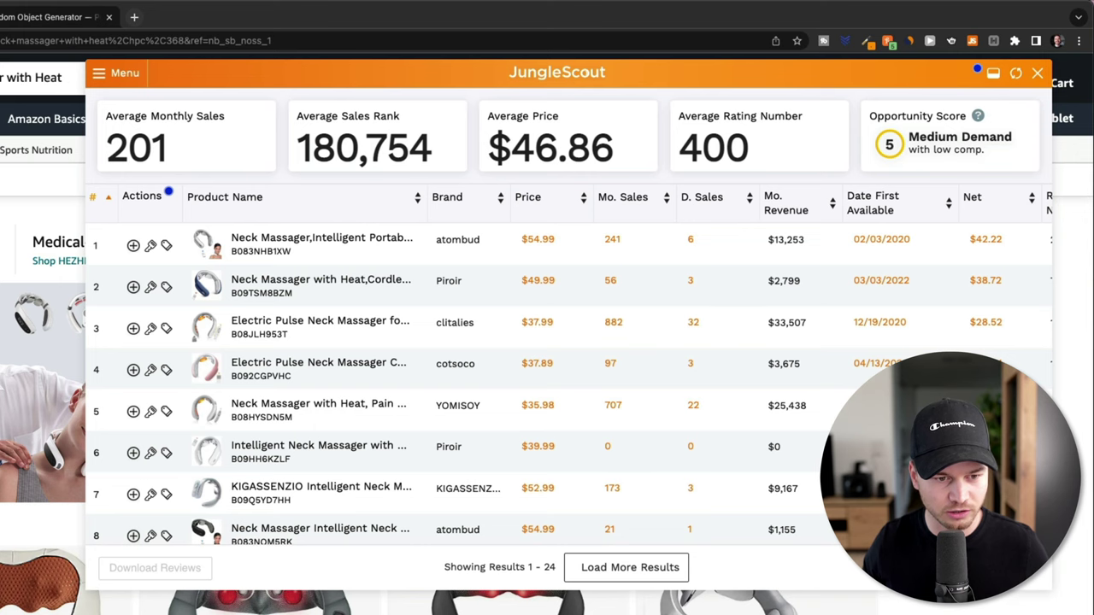
drag(83, 588, 0, 590)
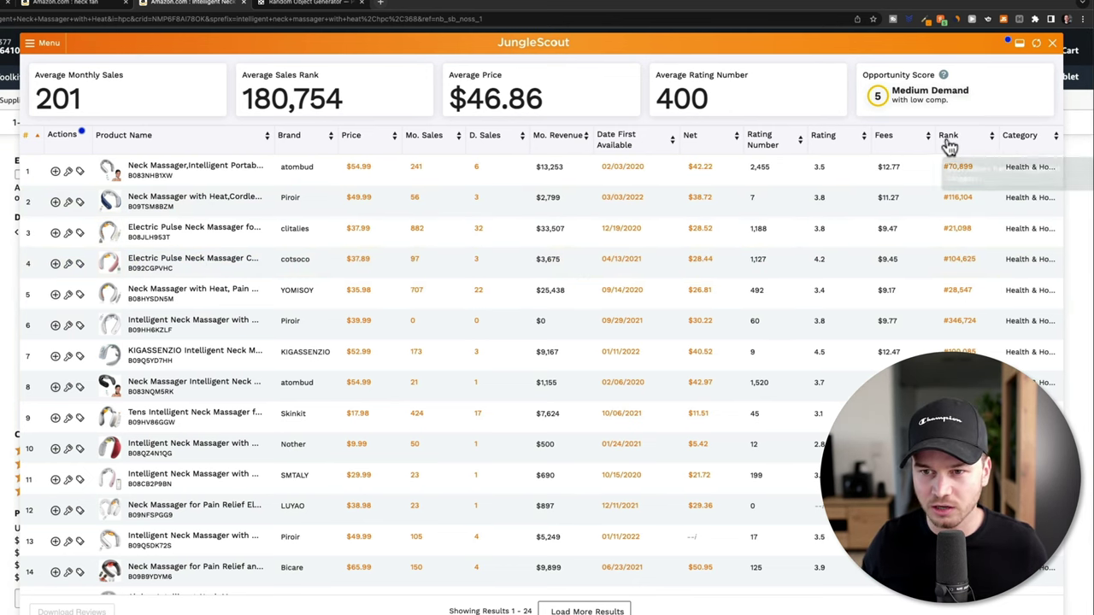
click(951, 137)
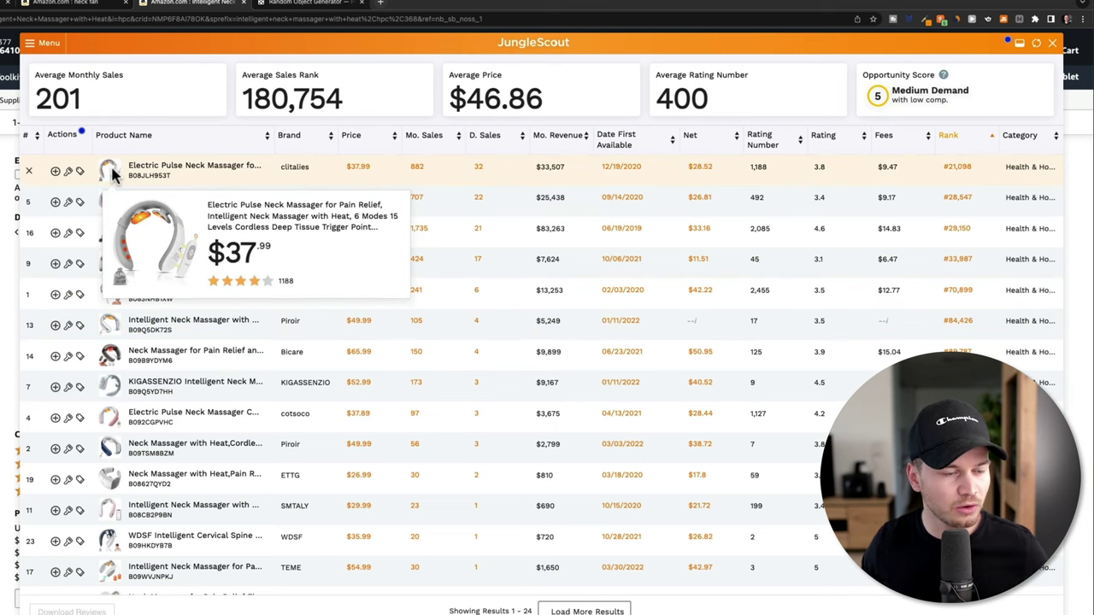
Preview the best-ranked products and remove the Nekteck Shiatsu Neck and Back Massager from the Jungle Scout list.
mouse_move(111, 204)
mouse_move(114, 229)
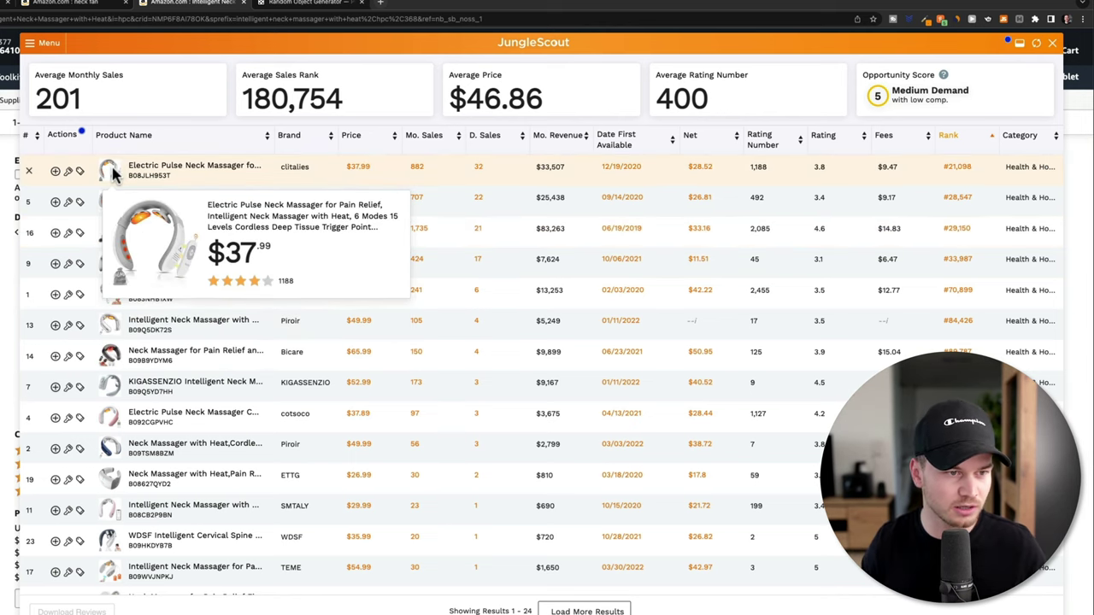
mouse_move(112, 184)
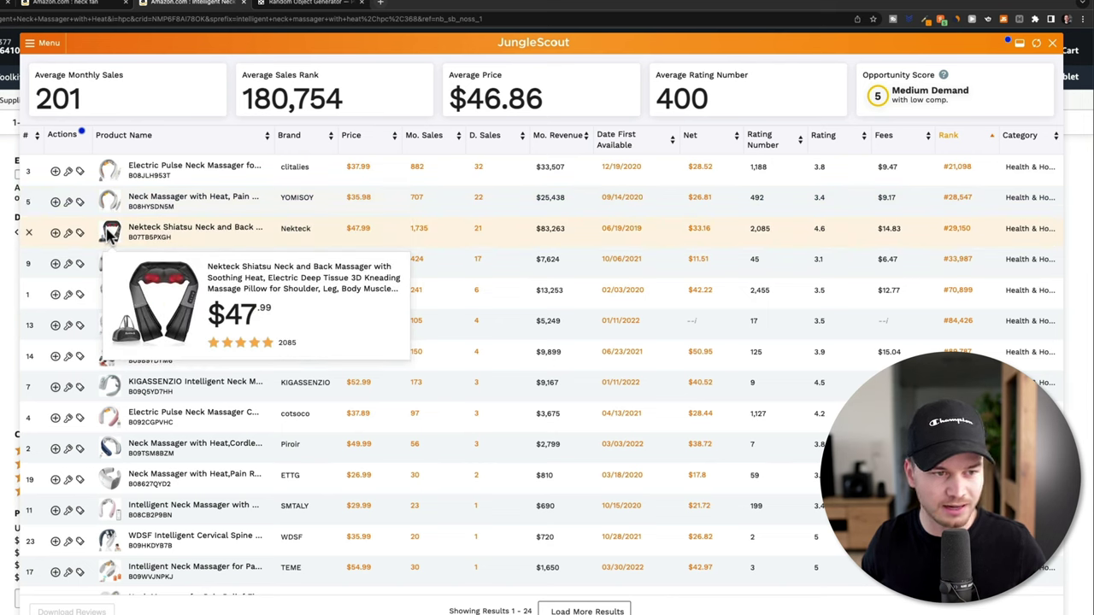
click(29, 236)
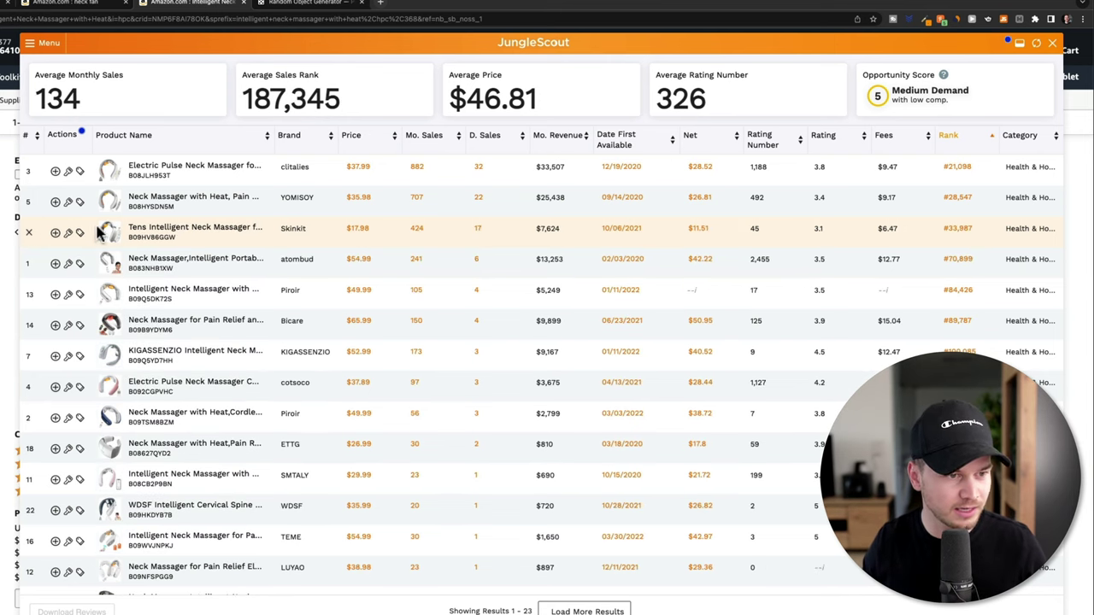
Preview the following products and remove further unwanted listings, including the Bicare neck massager, from the Jungle Scout list.
mouse_move(105, 233)
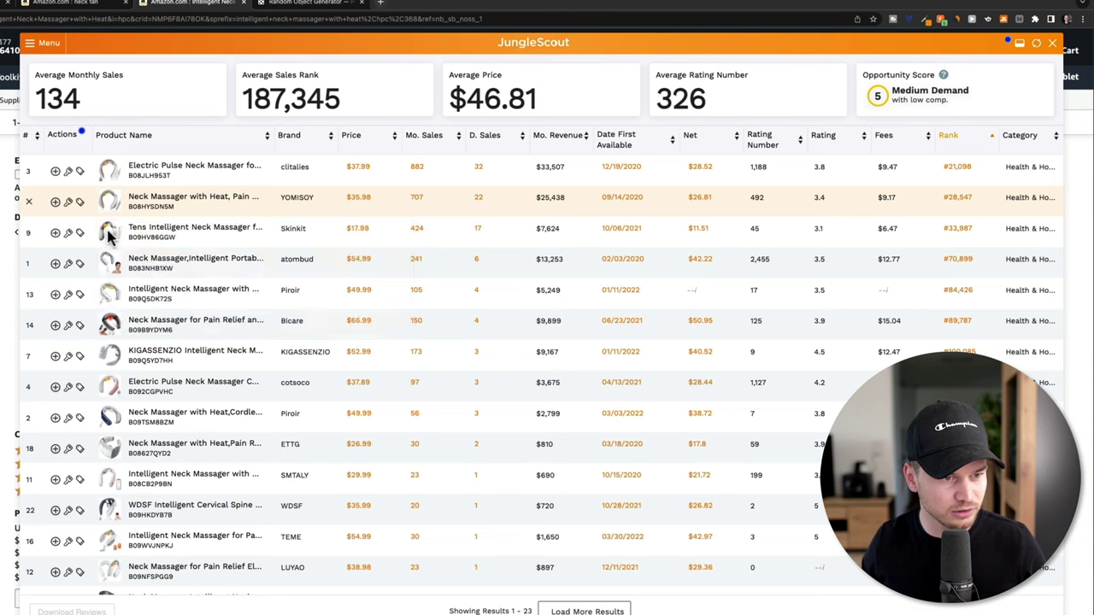
mouse_move(107, 212)
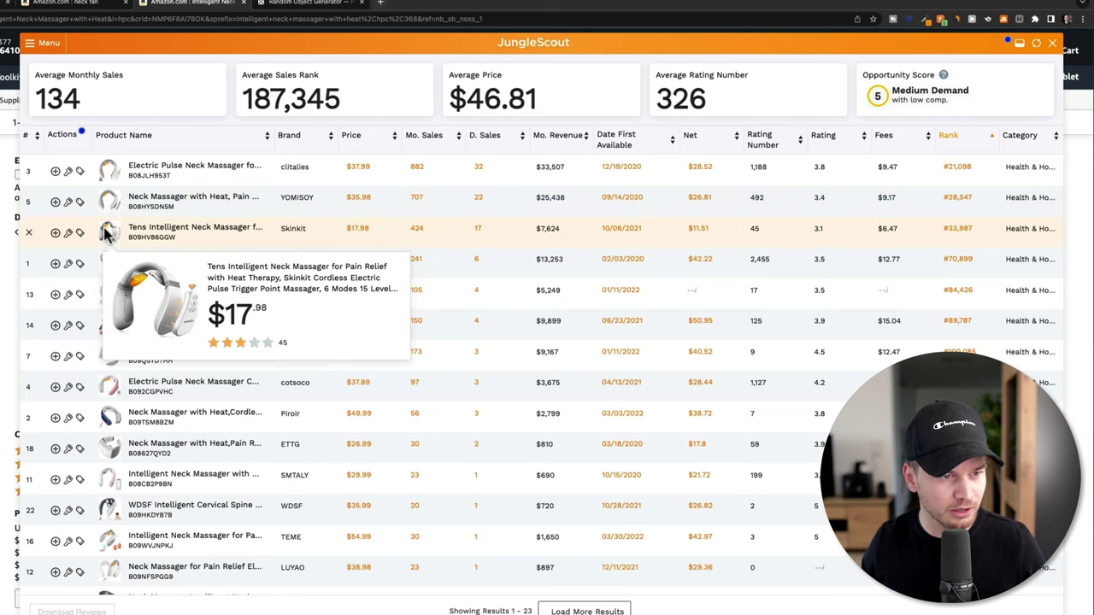
mouse_move(109, 265)
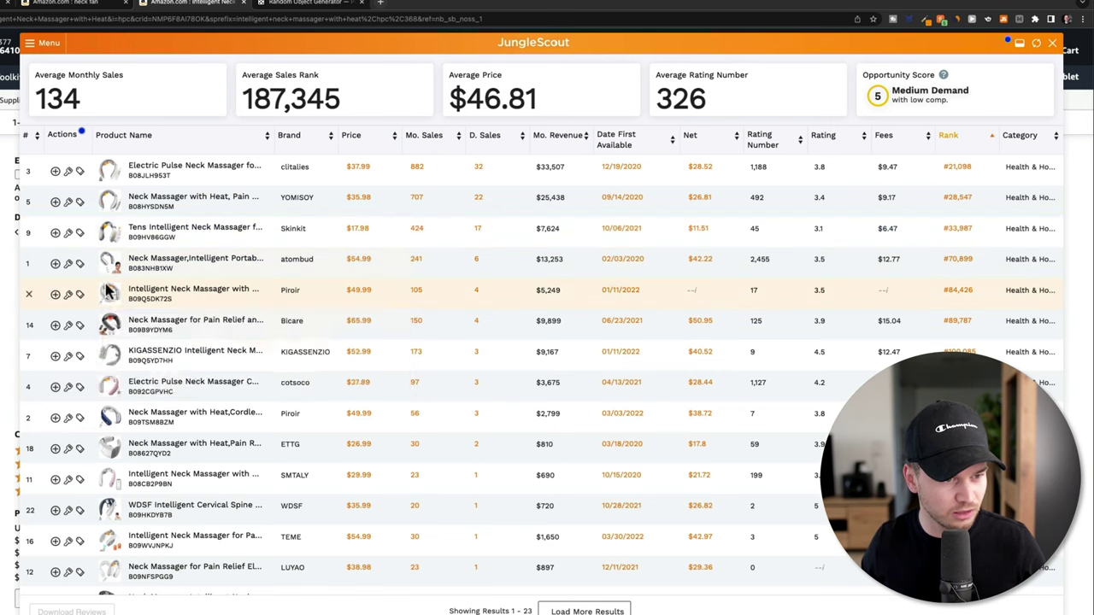
mouse_move(111, 323)
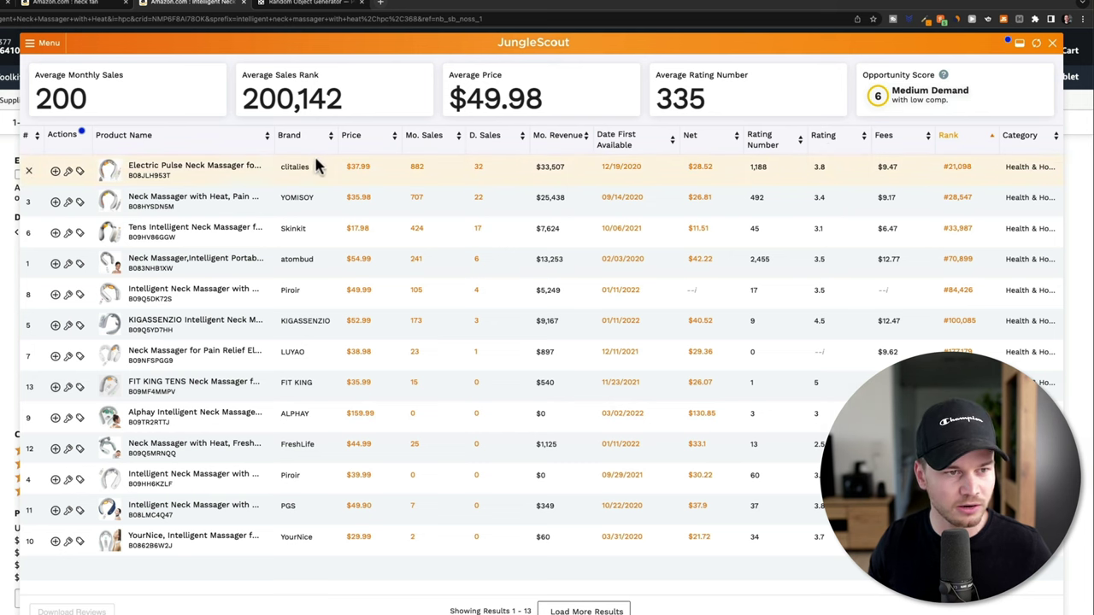
Examine the brands, prices and rating numbers of the remaining neck massagers and preview the atombud listing.
mouse_move(300, 158)
mouse_down()
mouse_move(305, 147)
mouse_move(310, 157)
mouse_up()
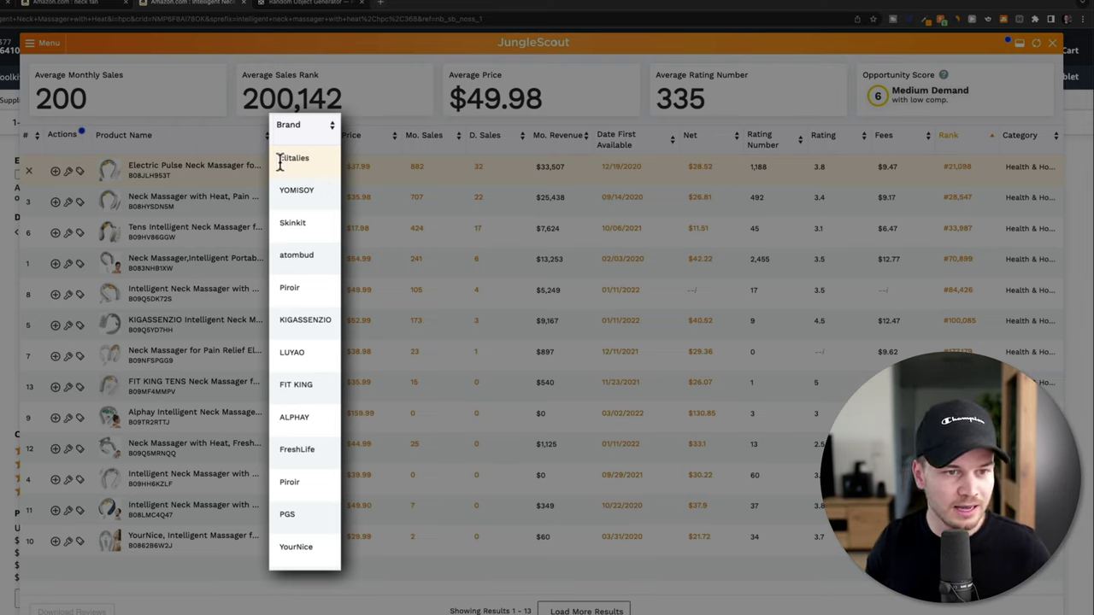
drag(284, 162, 291, 242)
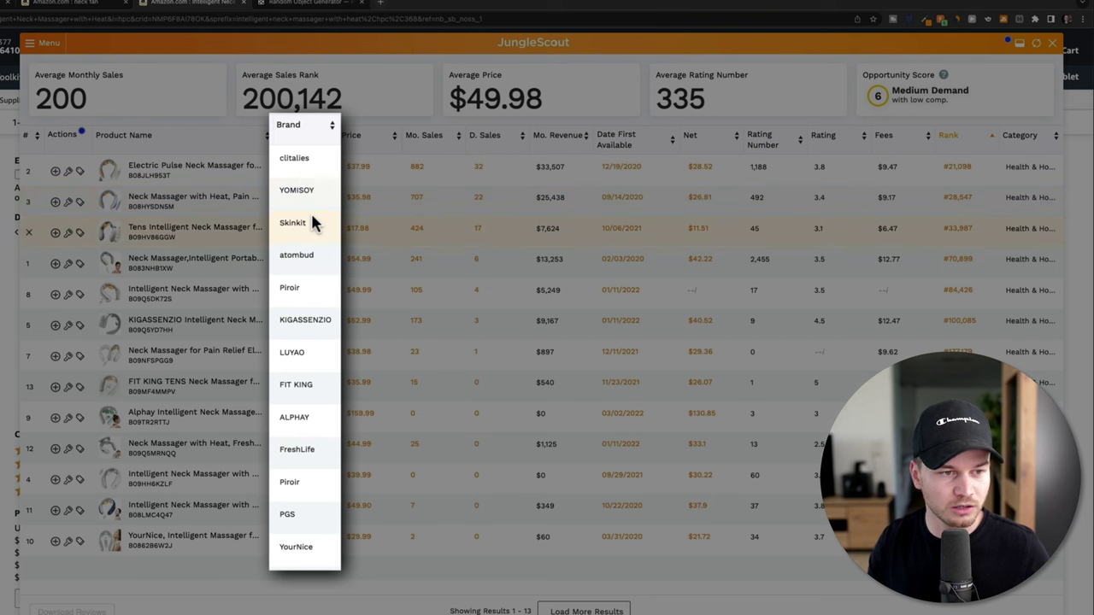
drag(311, 219, 310, 217)
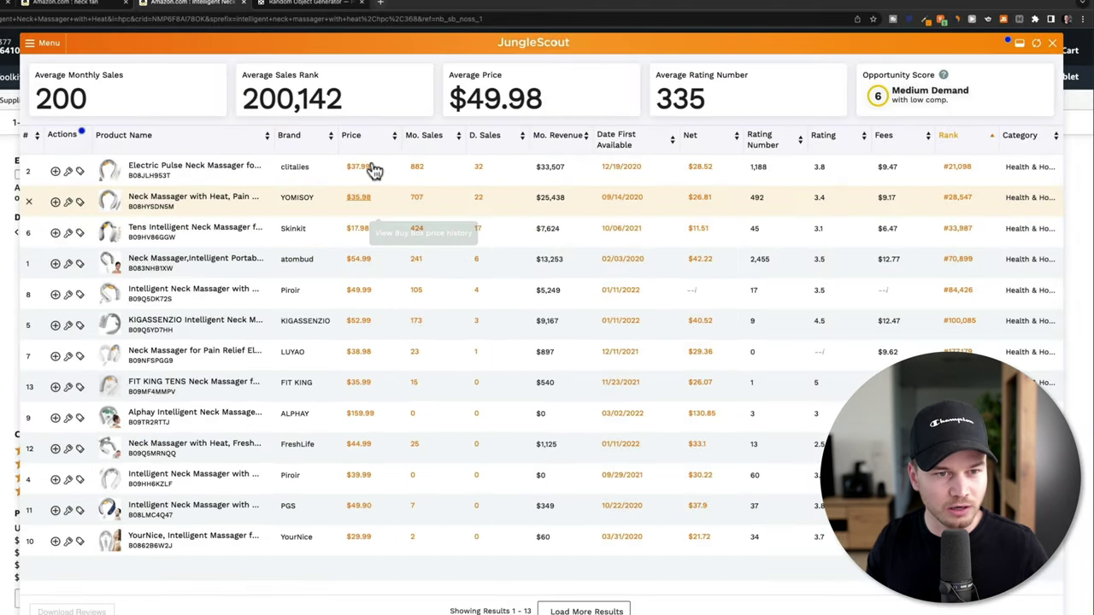
drag(378, 200, 378, 168)
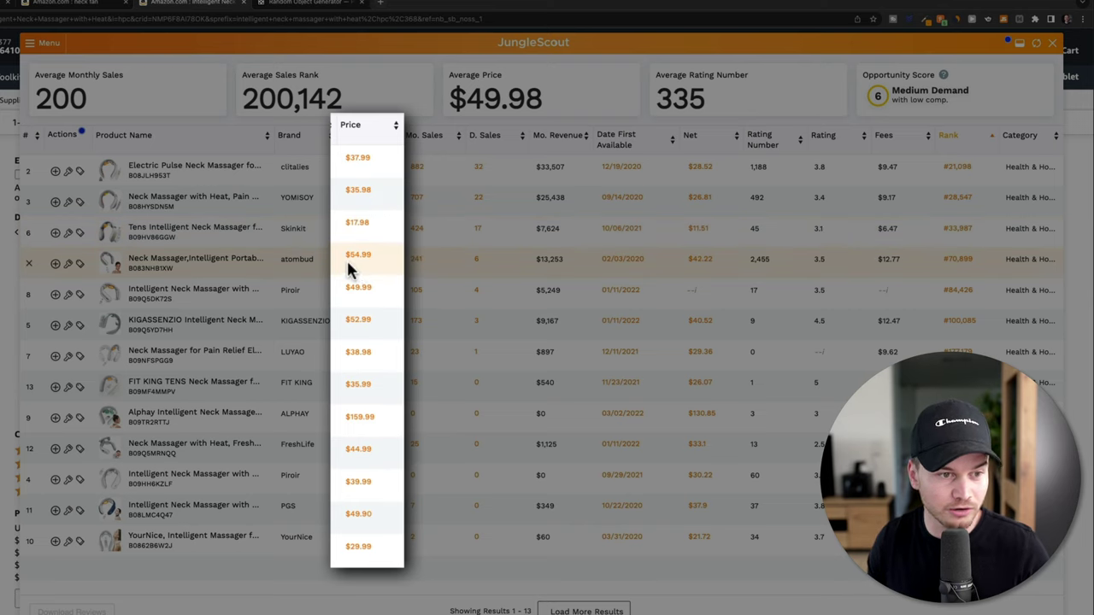
mouse_move(112, 265)
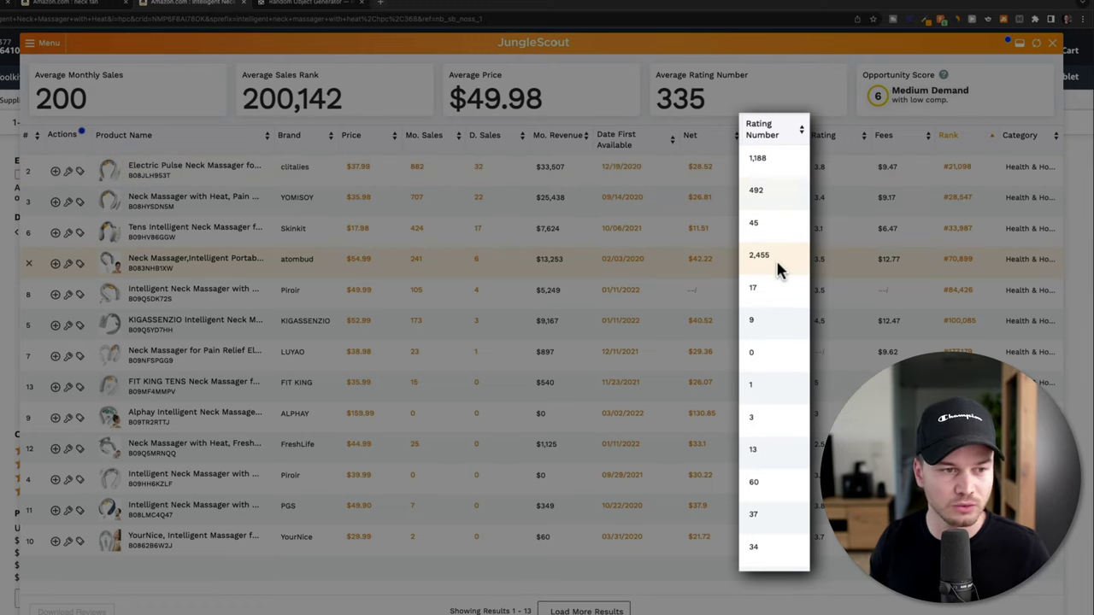
mouse_move(203, 270)
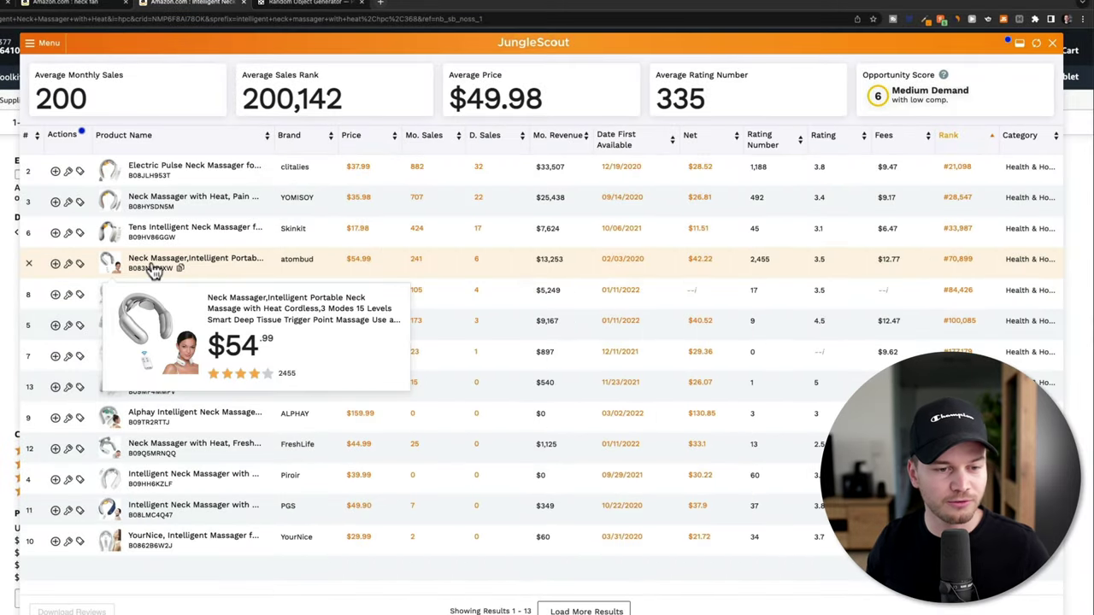
mouse_move(152, 177)
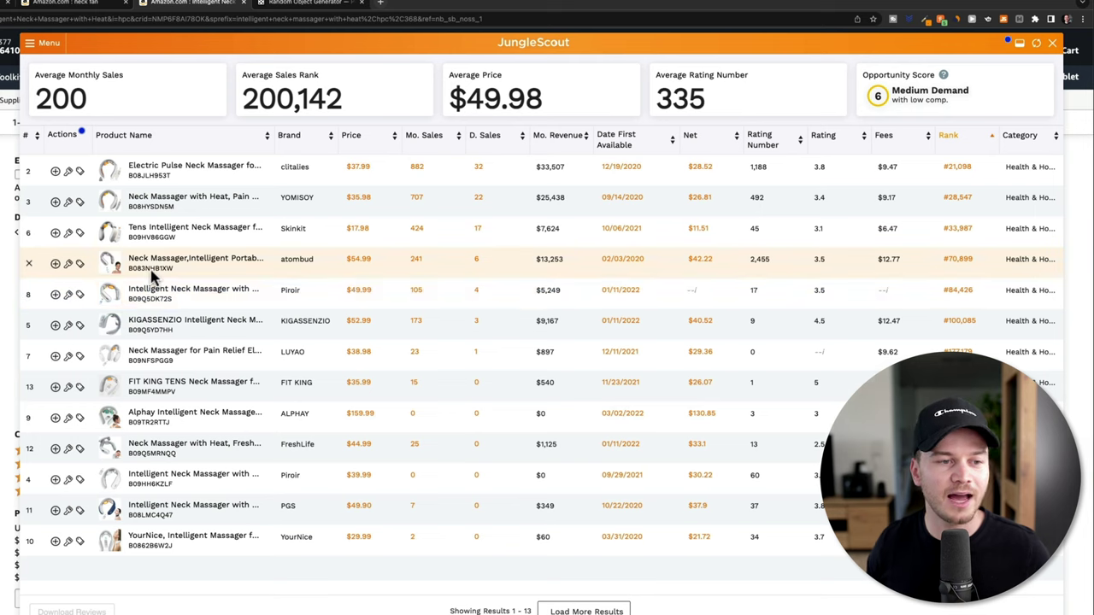
Examine the eye massager products in the Jungle Scout list, checking the RENPHO brand across the first listings.
mouse_move(154, 271)
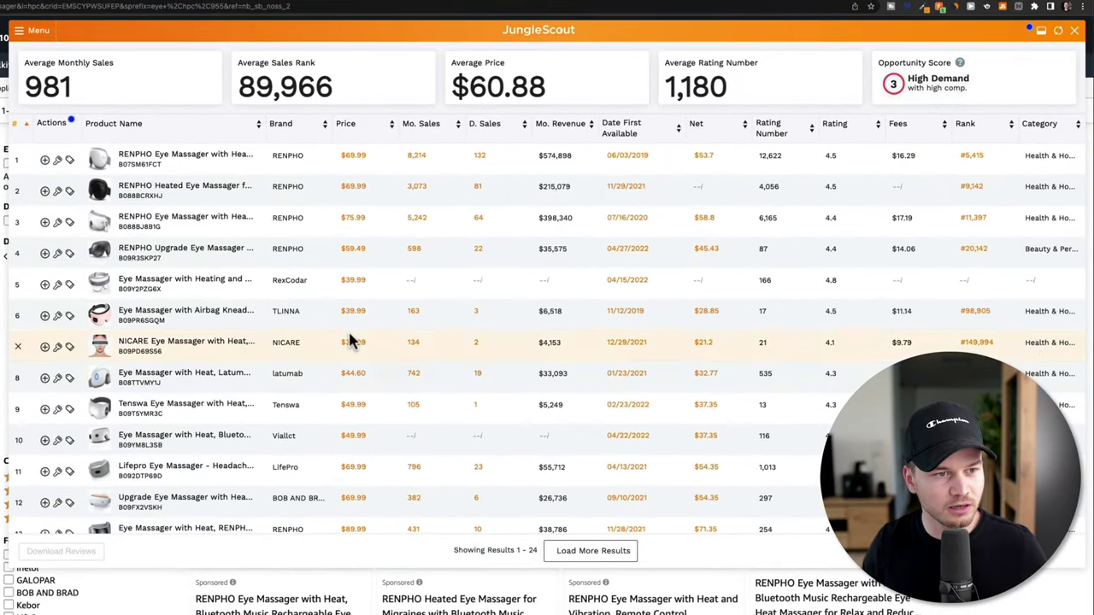
mouse_move(107, 160)
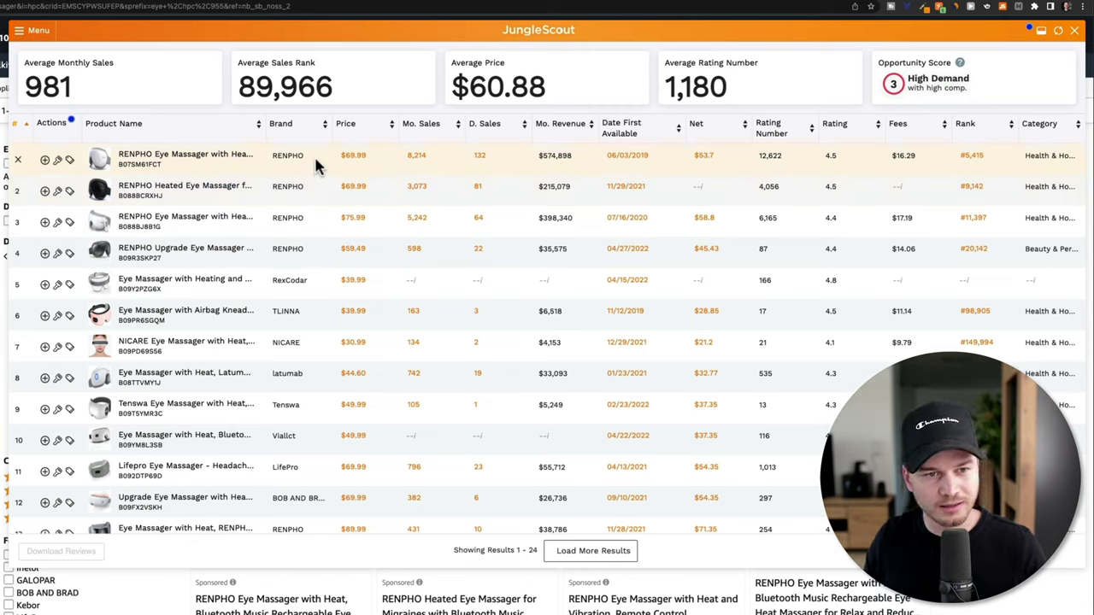
drag(268, 154, 304, 156)
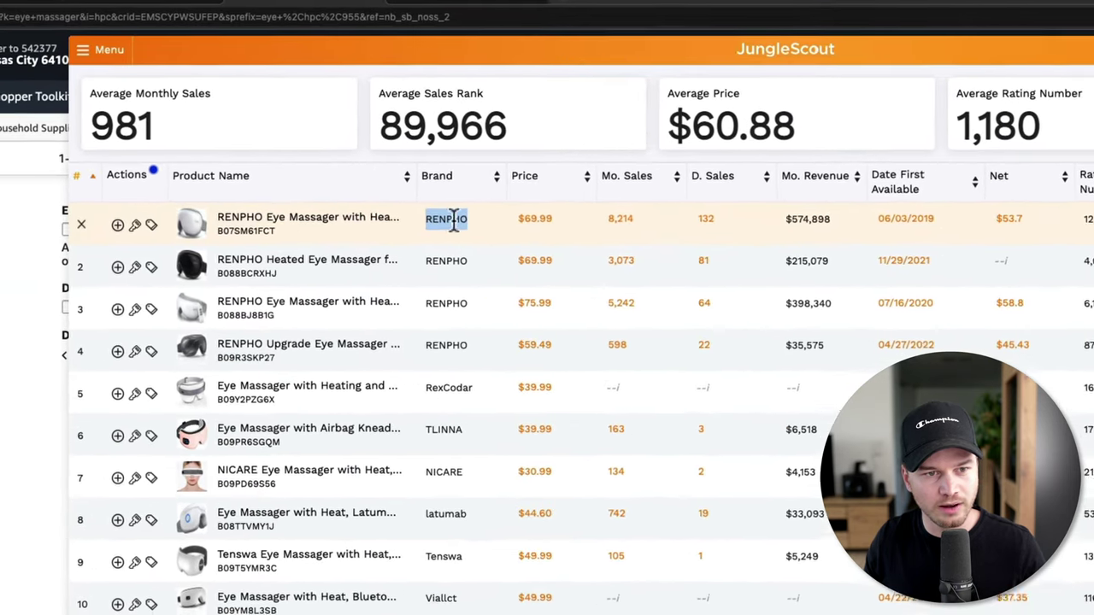
click(482, 252)
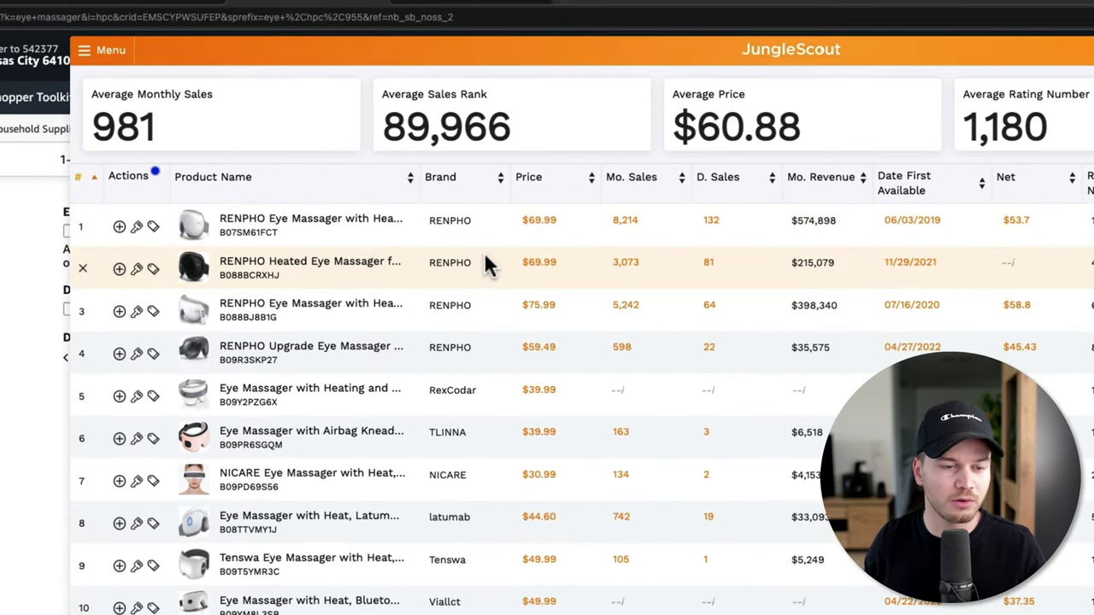
Preview the TIANG eye wand in the Jungle Scout list and look through the Amazon results for "eye massager wand".
mouse_move(201, 259)
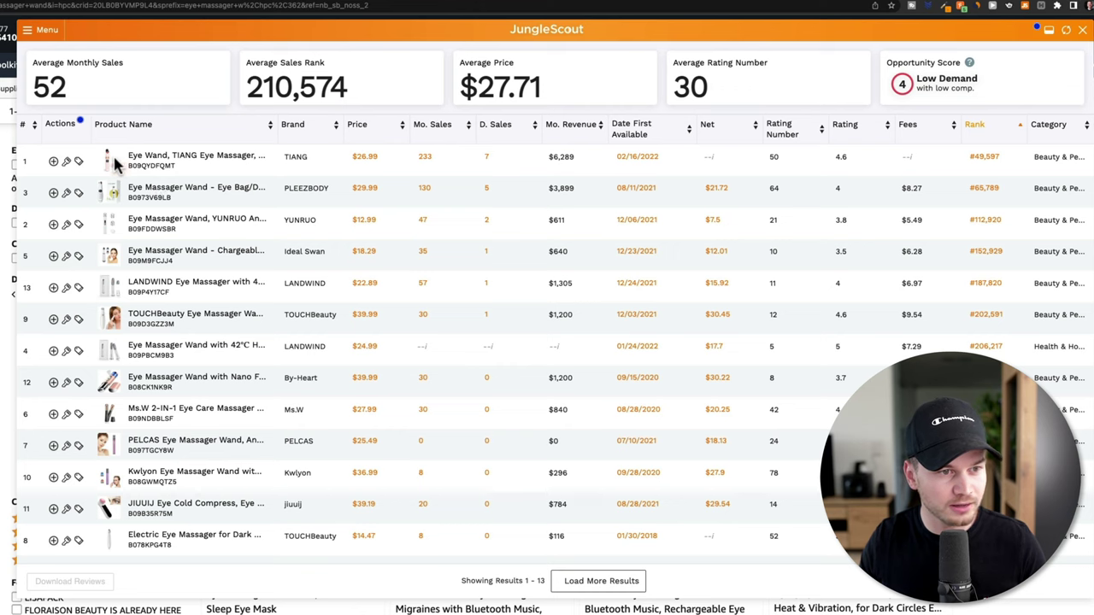
mouse_move(114, 165)
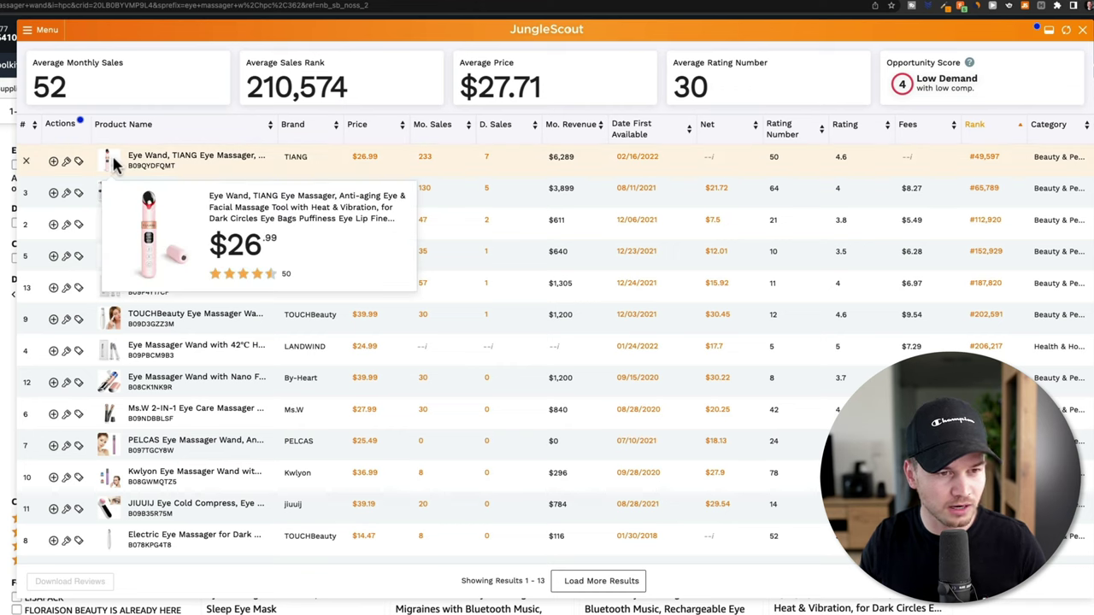
mouse_move(117, 194)
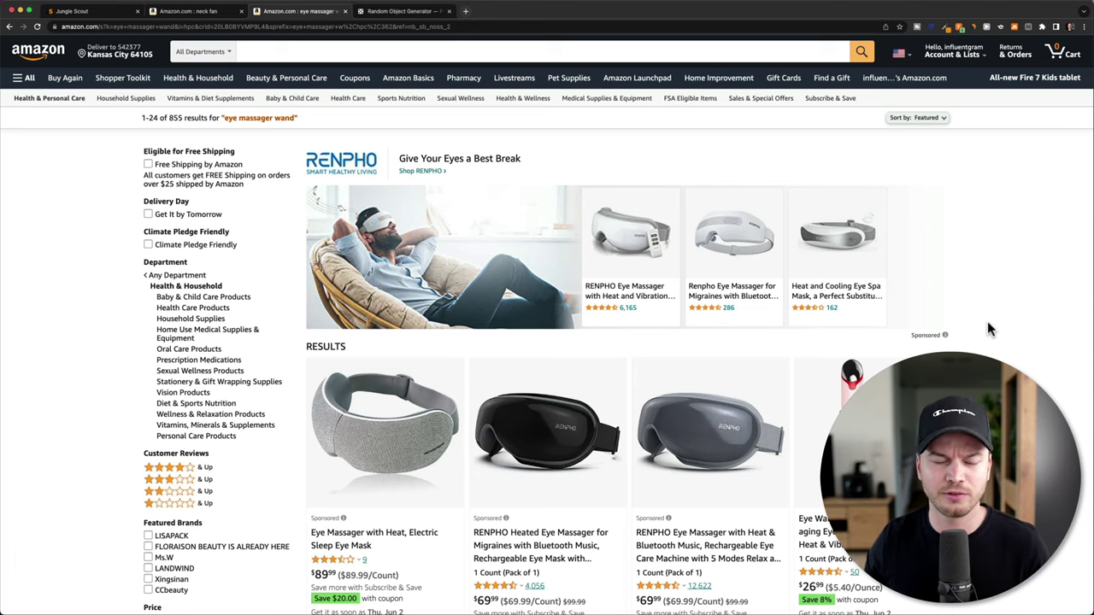
scroll(987, 324, down, 10)
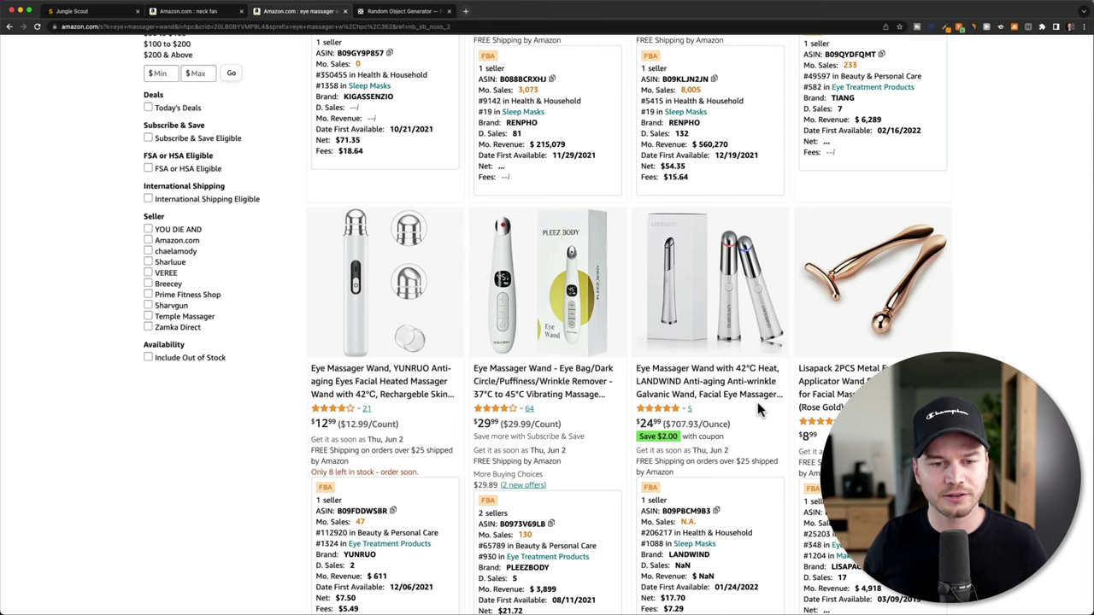
scroll(757, 405, up, 10)
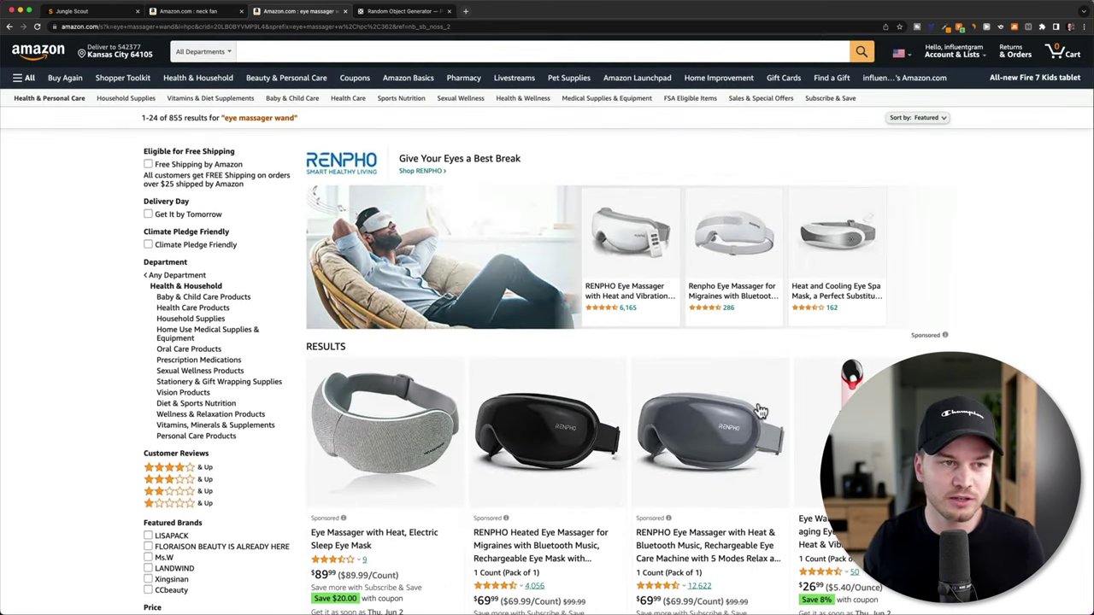
Search Amazon for "survival tool".
click(292, 50)
text(su)
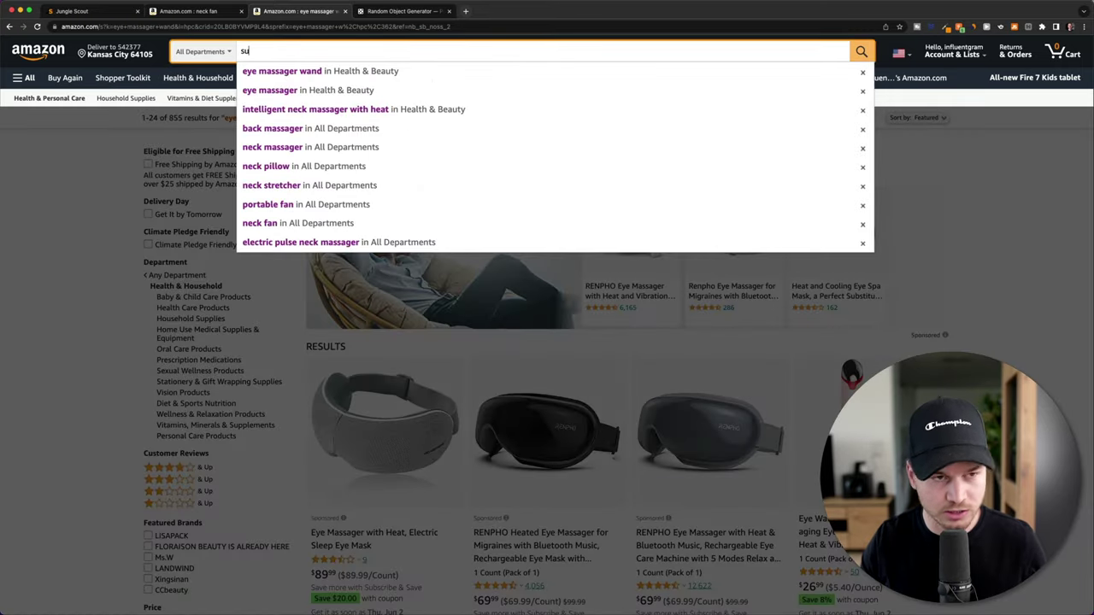
text(rviva)
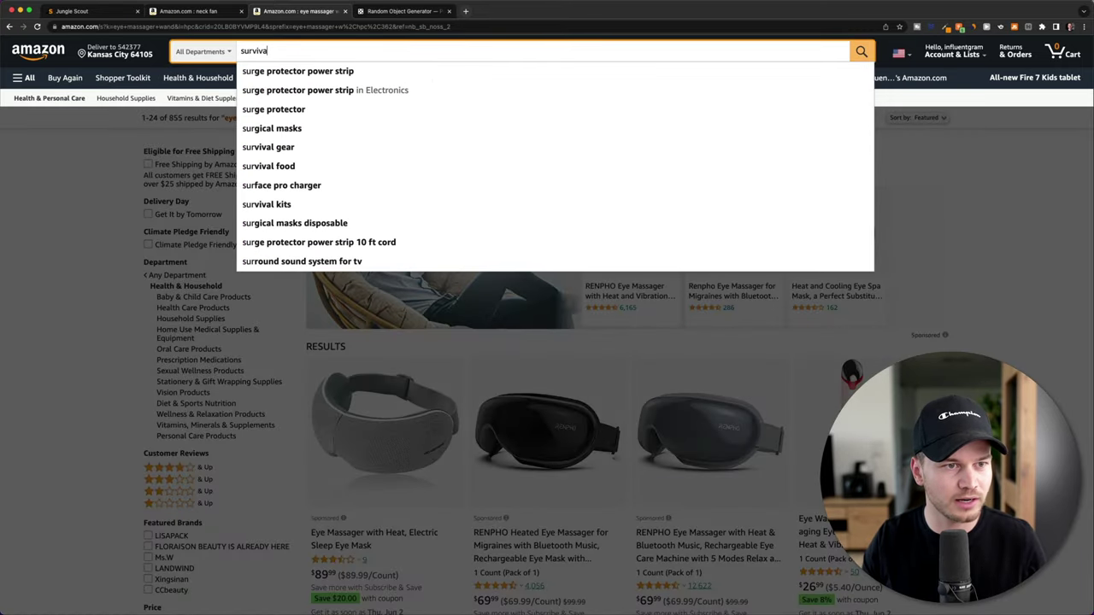
text(l tool)
key(Return)
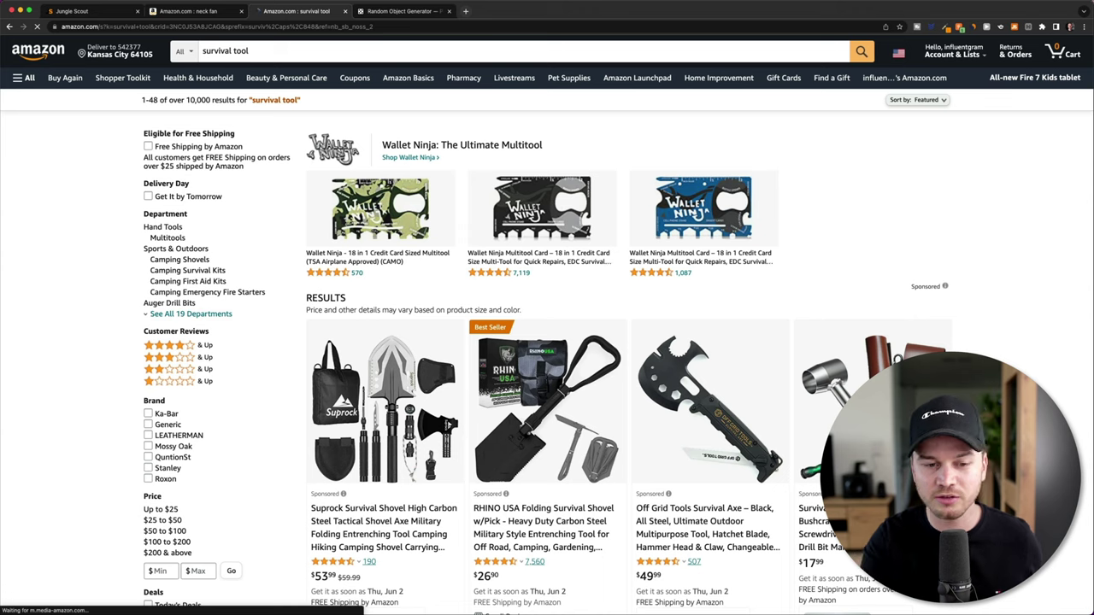
Open the Suprock Survival Shovel listing from the search results in a new tab and switch to it.
super+click(372, 407)
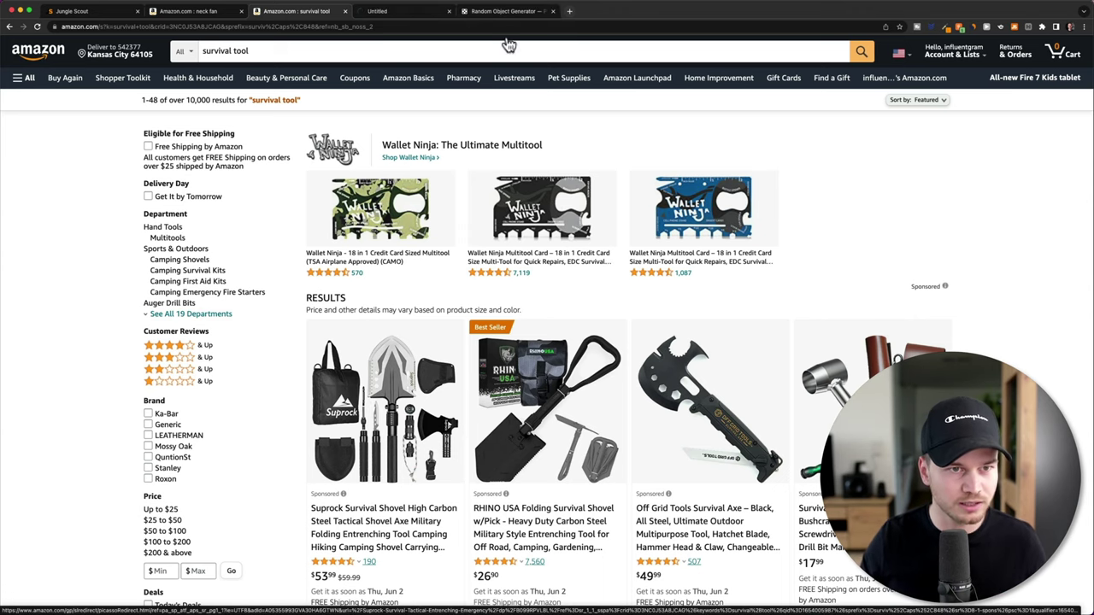
click(406, 11)
scroll(572, 337, down, 1)
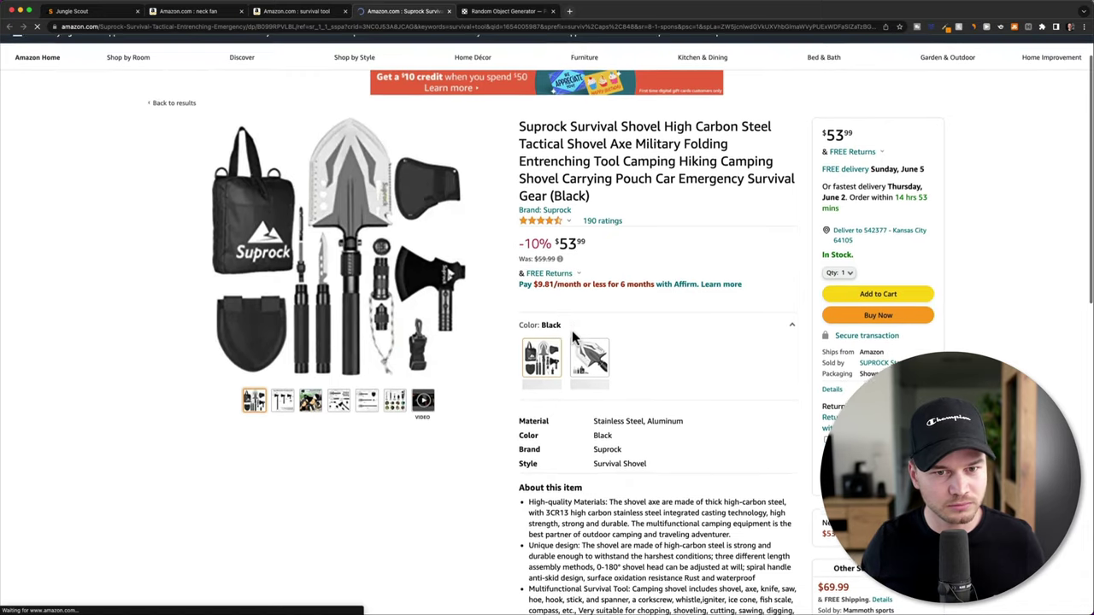
Examine the suggested, compared and related products on the Suprock shovel page for other survival tool ideas.
scroll(572, 337, down, 15)
scroll(530, 307, up, 2)
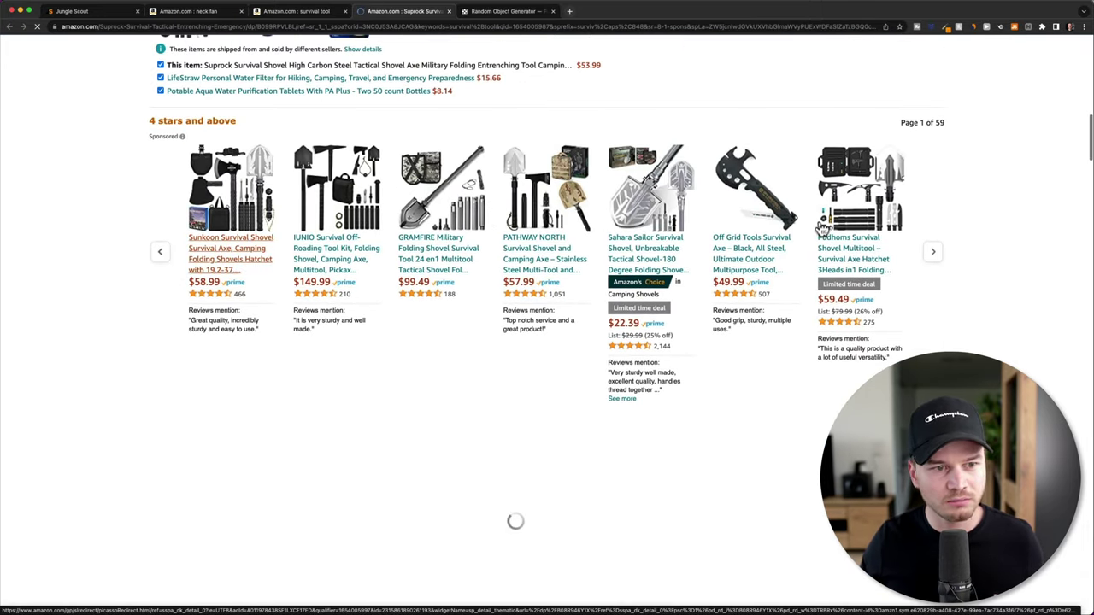
click(933, 250)
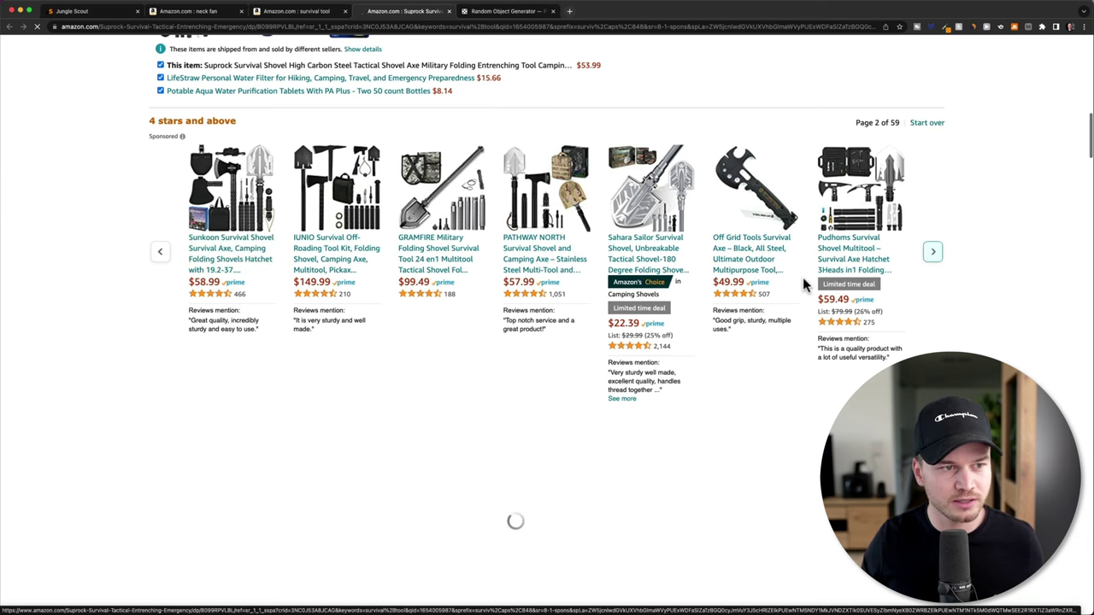
scroll(652, 311, down, 5)
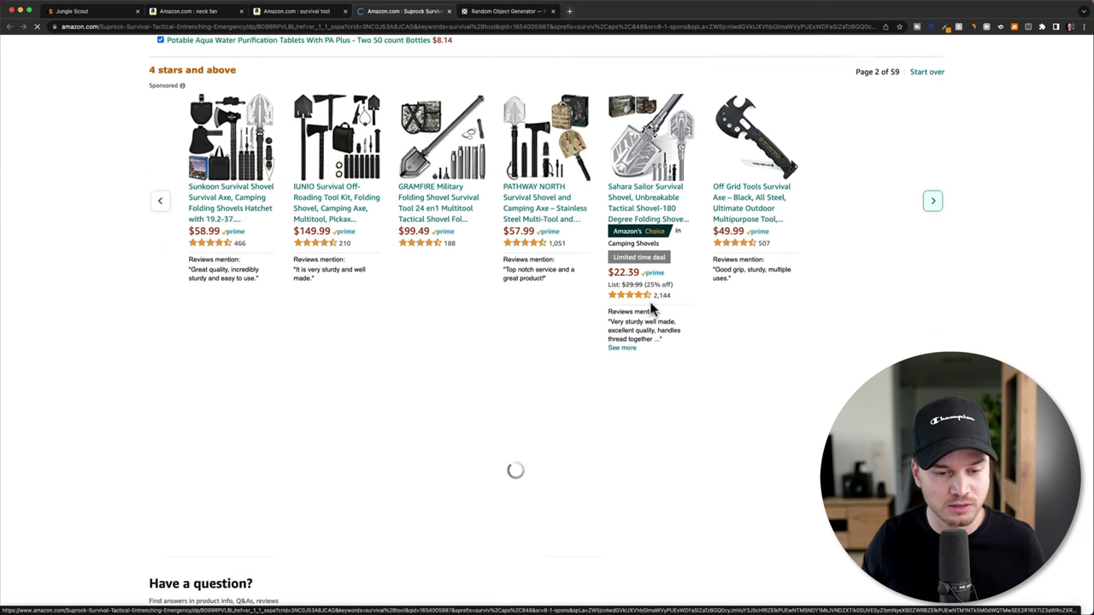
scroll(572, 135, up, 8)
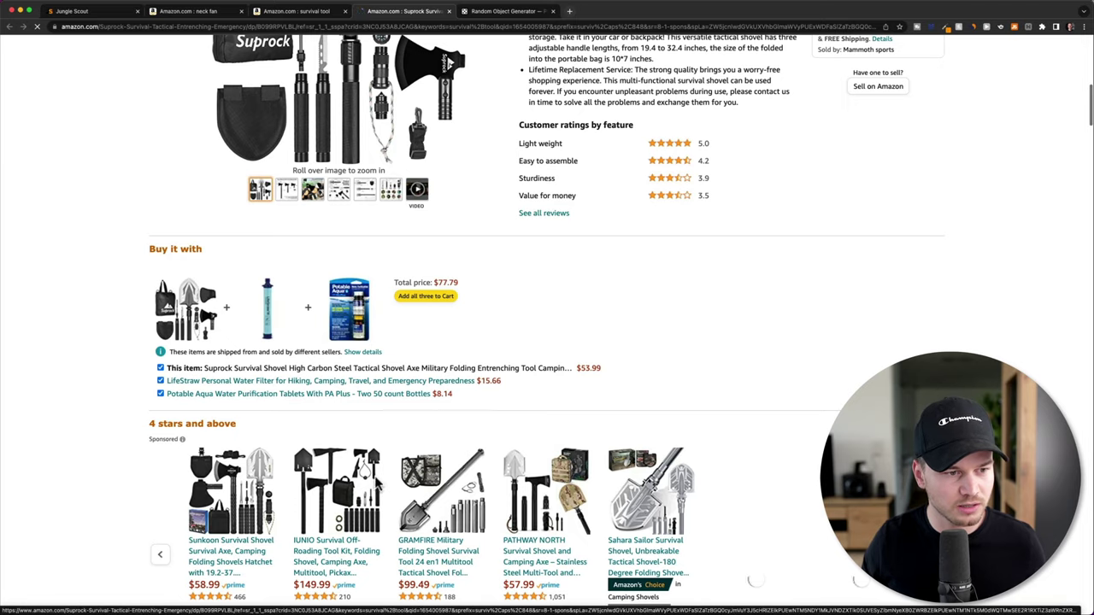
scroll(381, 476, down, 4)
scroll(381, 470, down, 15)
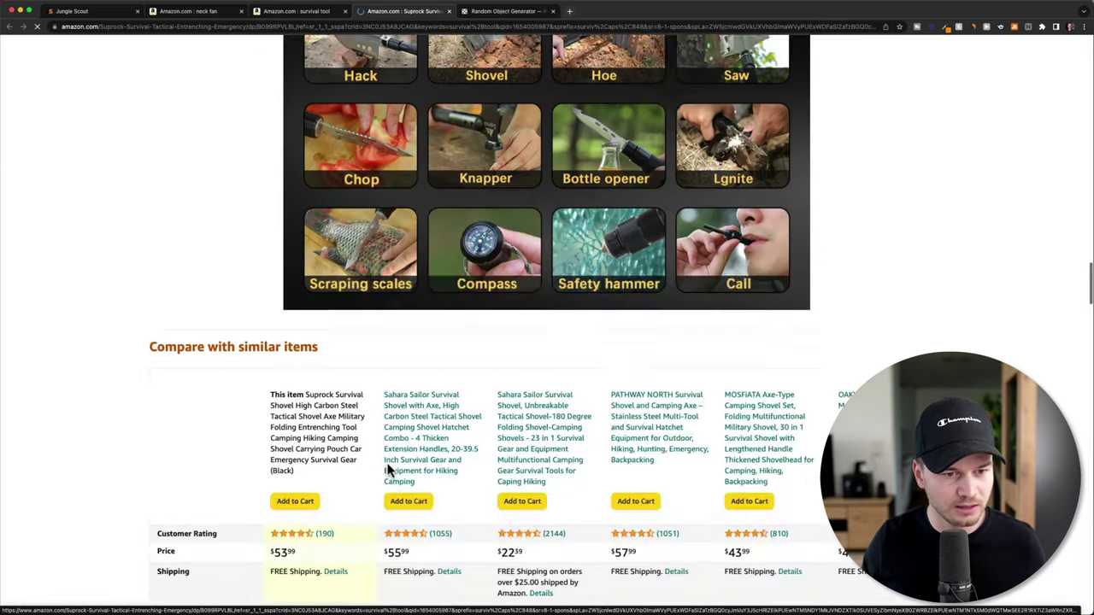
scroll(389, 466, down, 3)
scroll(389, 462, up, 1)
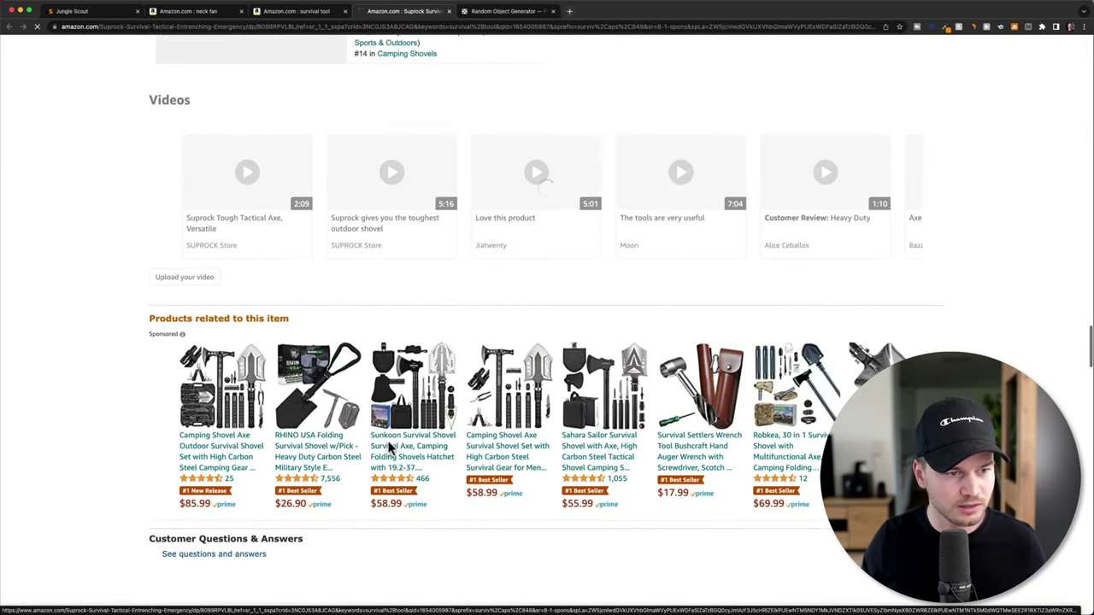
scroll(427, 389, down, 1)
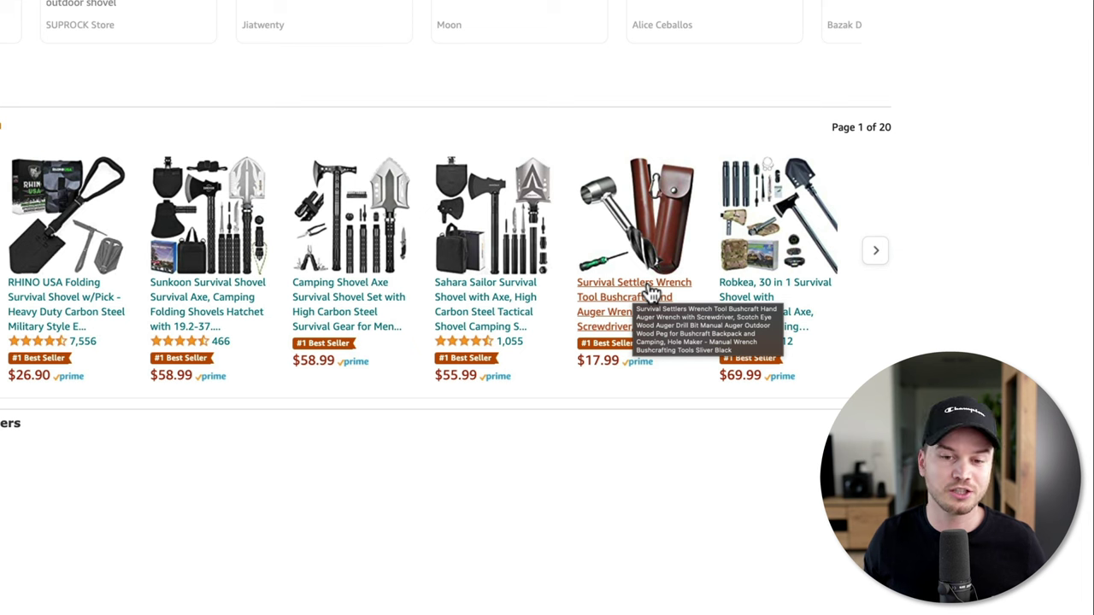
Open the Survival Settlers Wrench Tool listing from the related products and dismiss the Honey price tip.
click(651, 292)
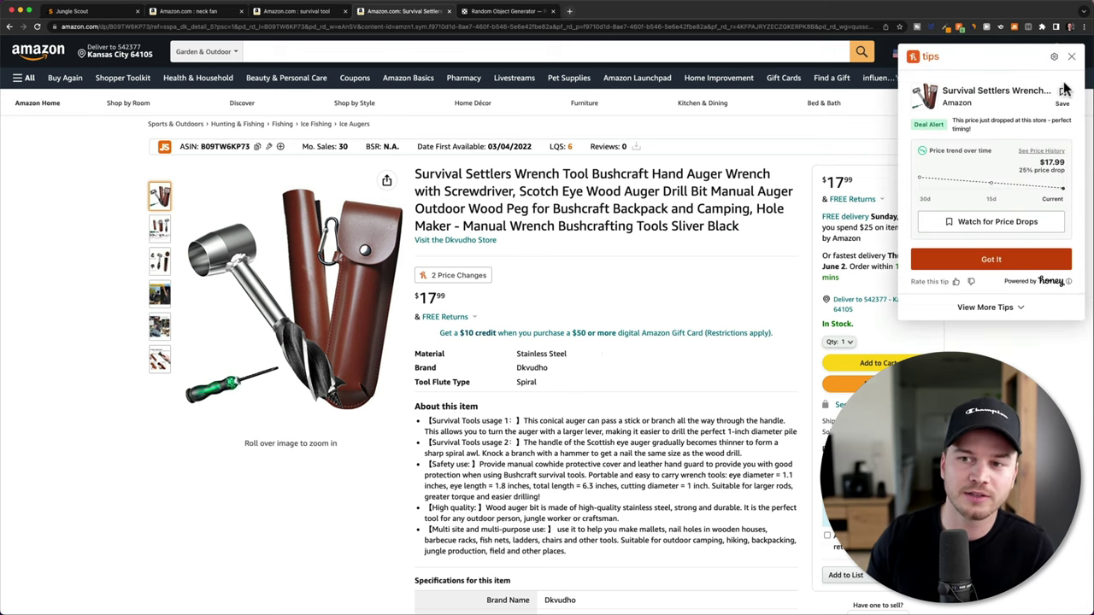
click(576, 284)
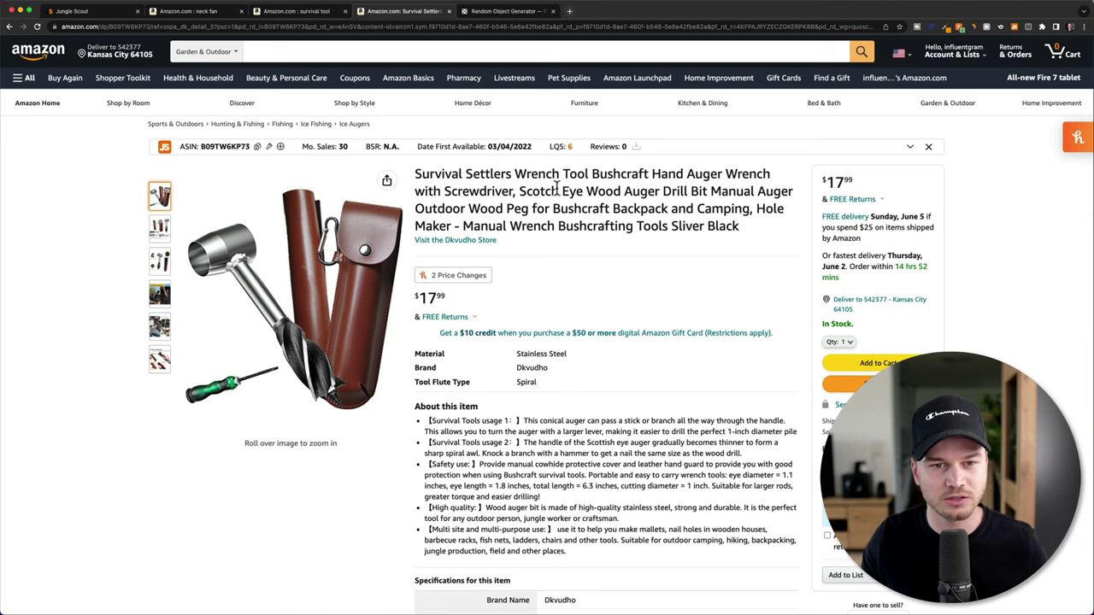
Search Amazon for "settlers tool" and look through the resulting bushcraft hand auger listings.
click(353, 55)
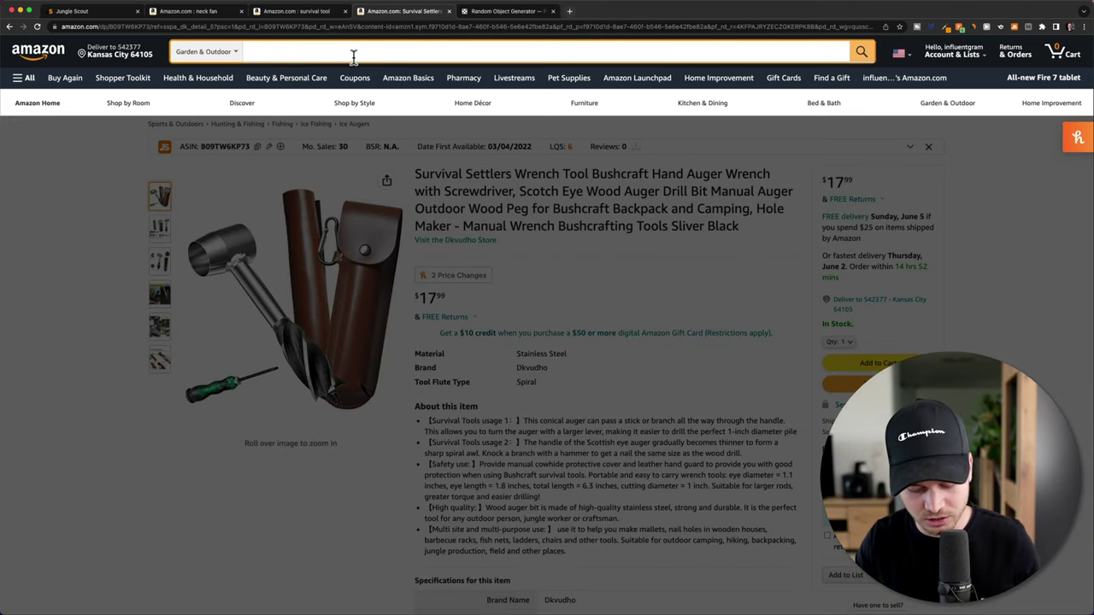
text(settlers tool)
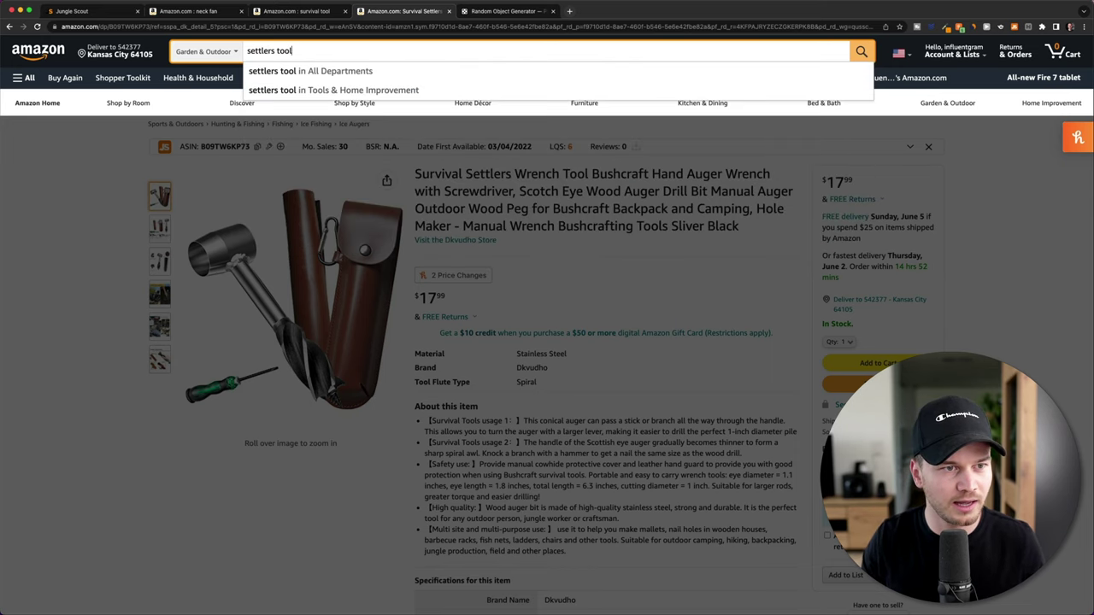
key(Return)
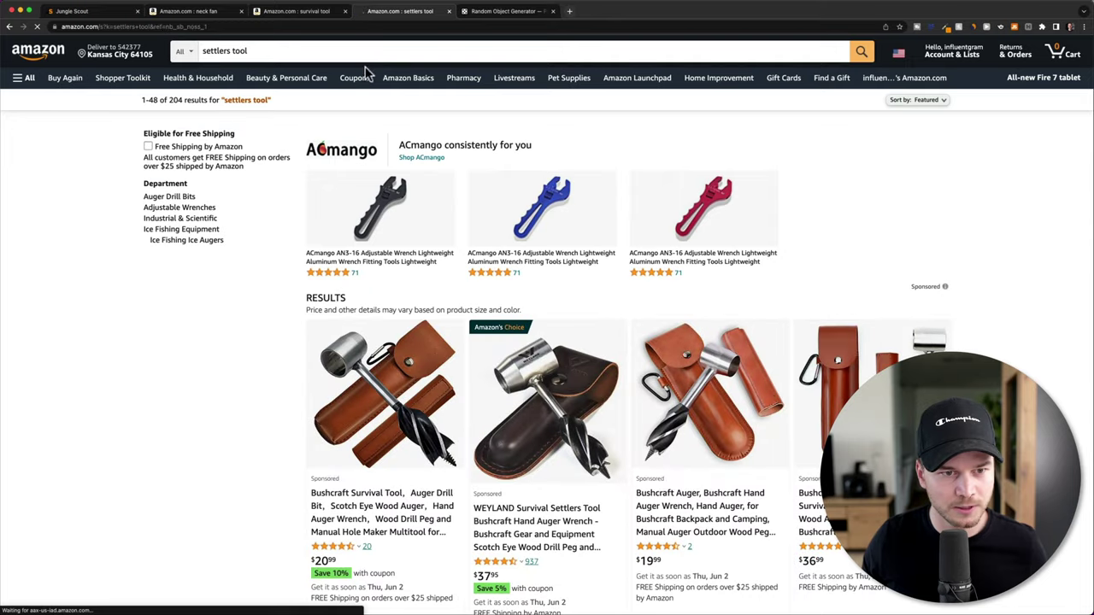
scroll(482, 184, down, 5)
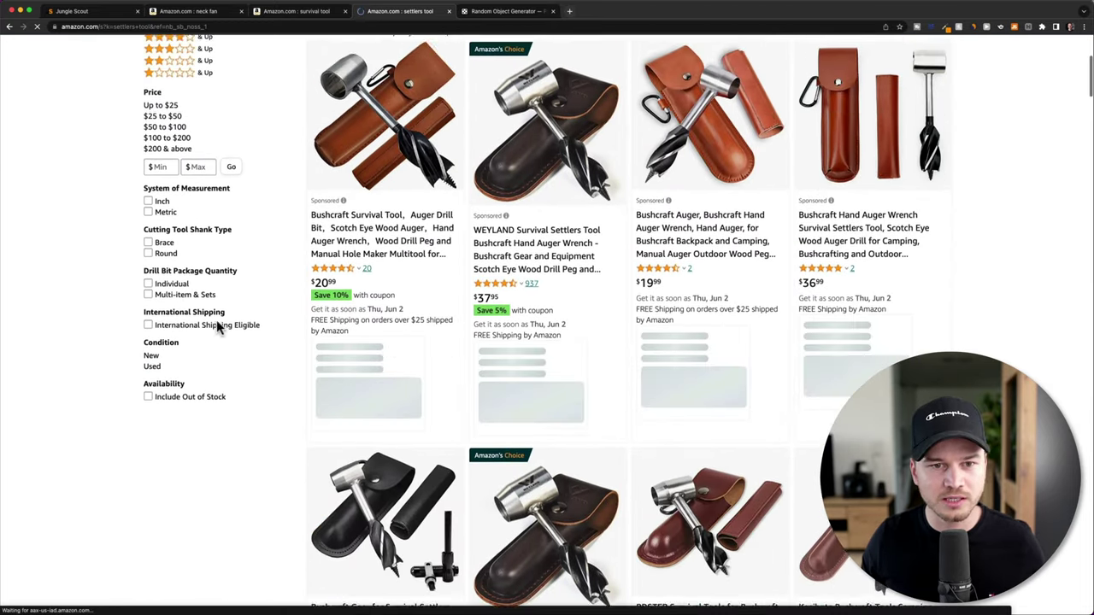
scroll(464, 276, down, 5)
scroll(471, 207, down, 5)
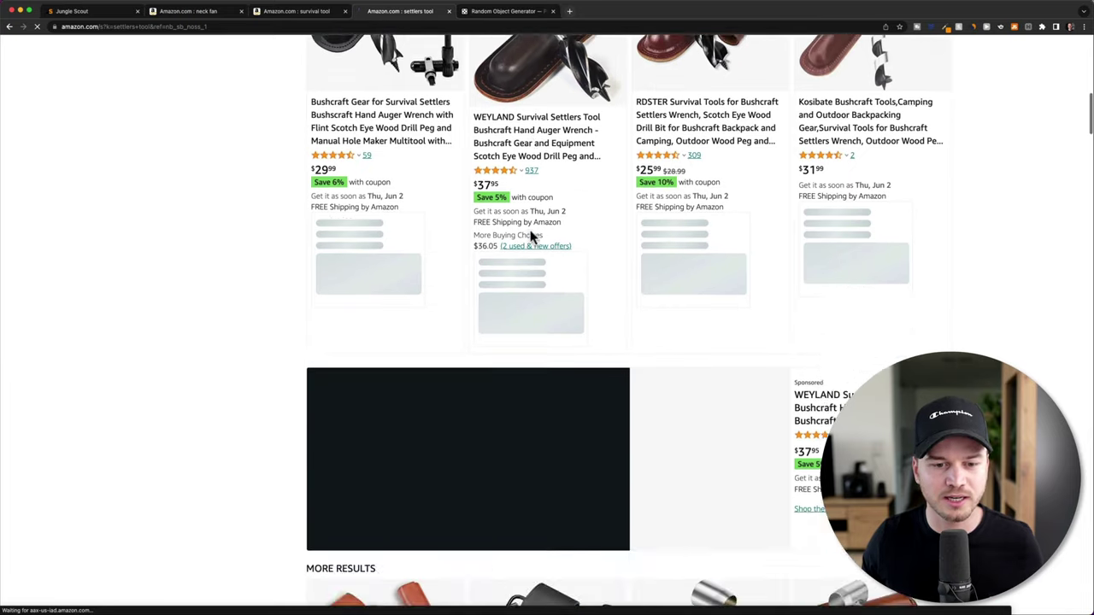
scroll(530, 239, up, 15)
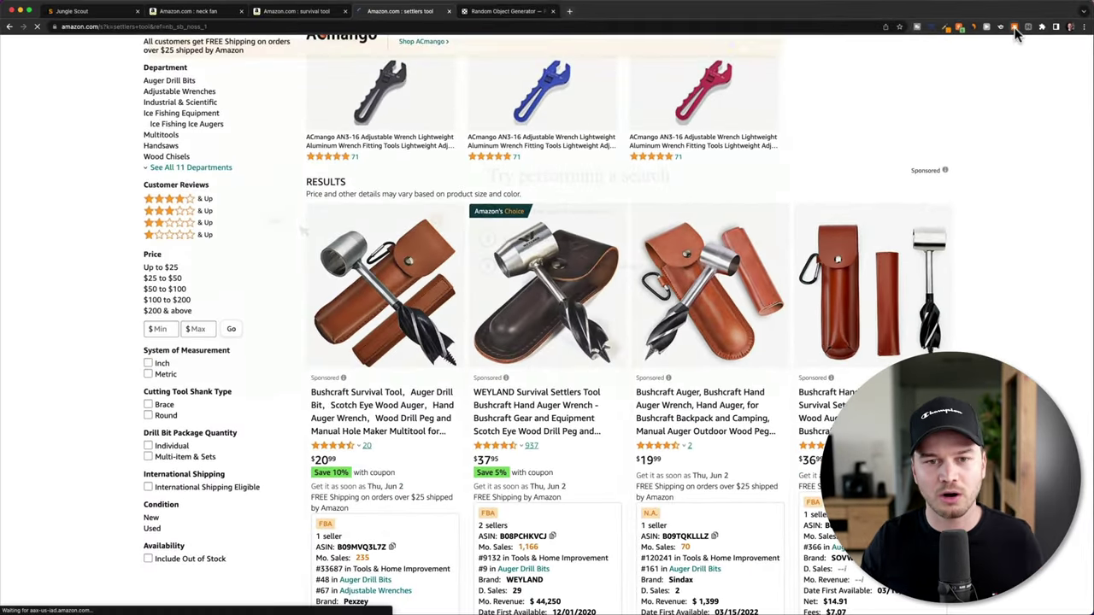
Open the Jungle Scout analysis of the settlers tool results and preview the WEYLAND and RDSTER listings.
click(1012, 30)
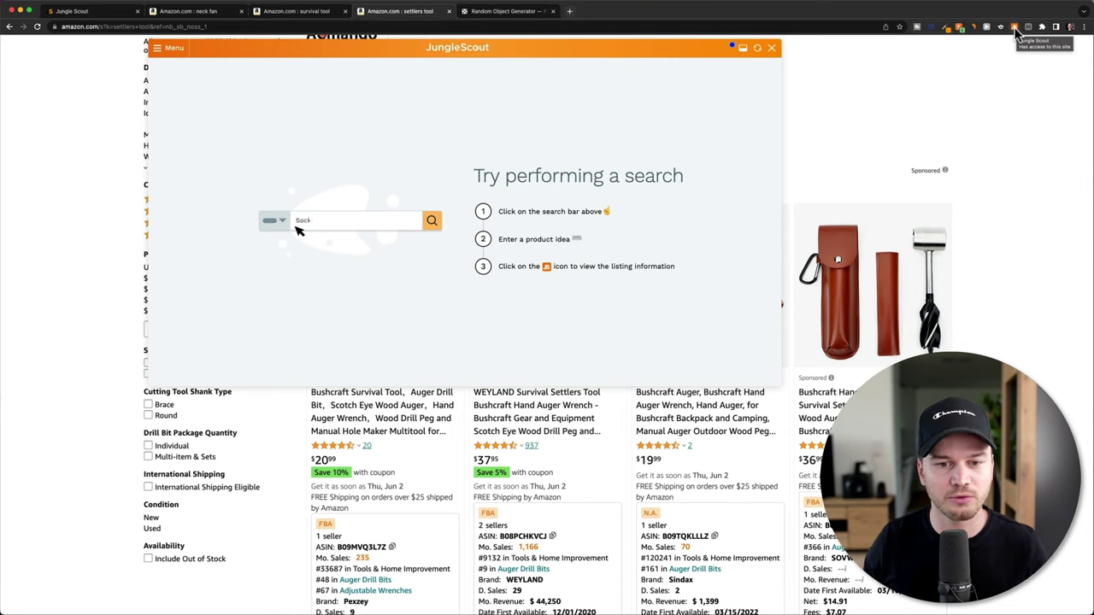
click(431, 221)
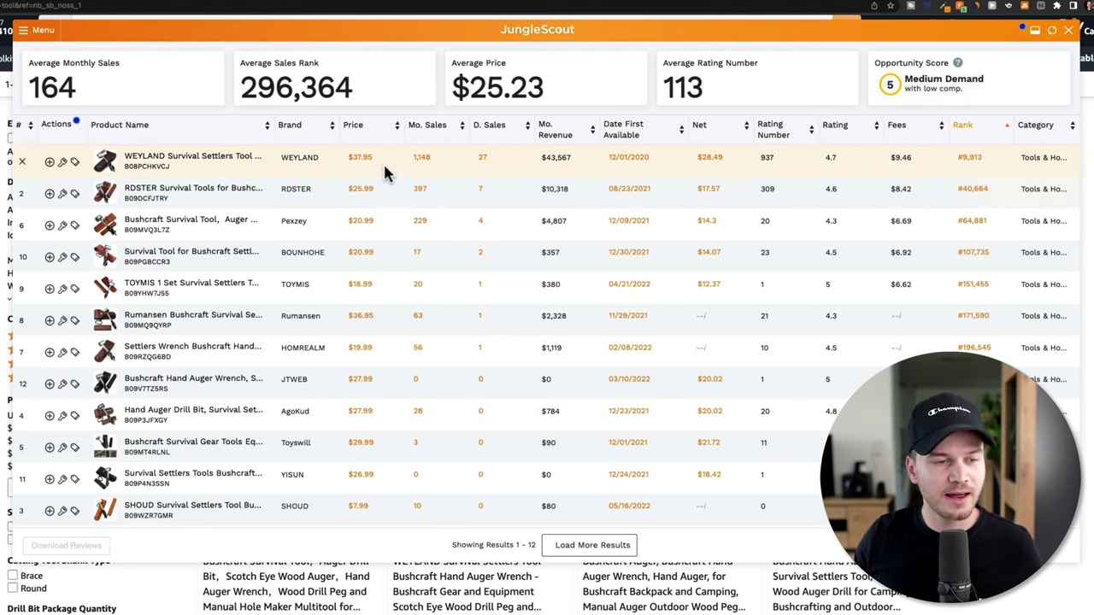
mouse_move(127, 160)
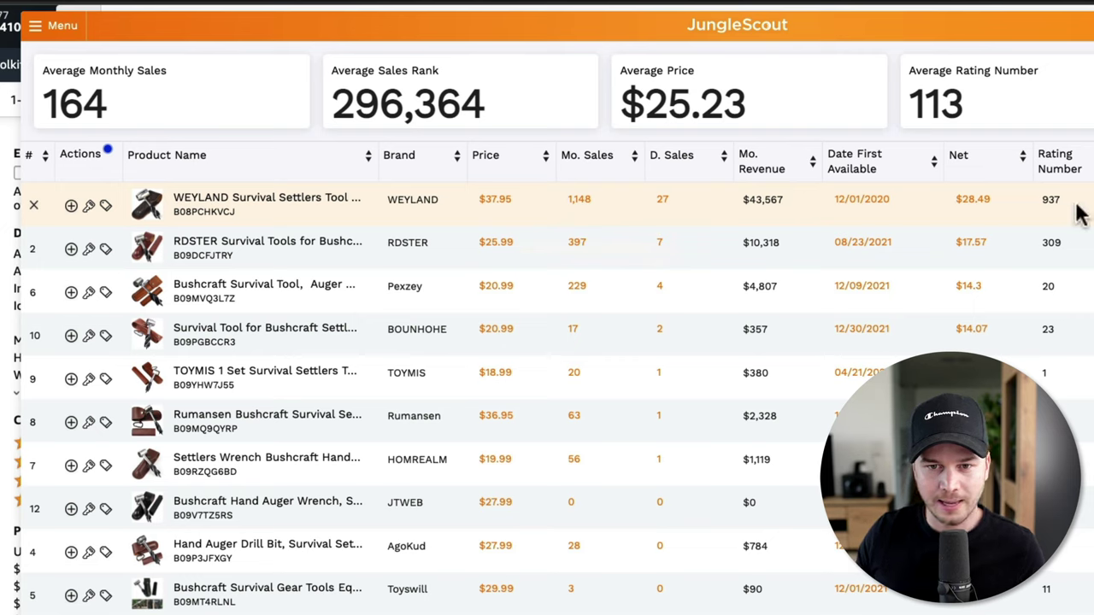
mouse_move(144, 252)
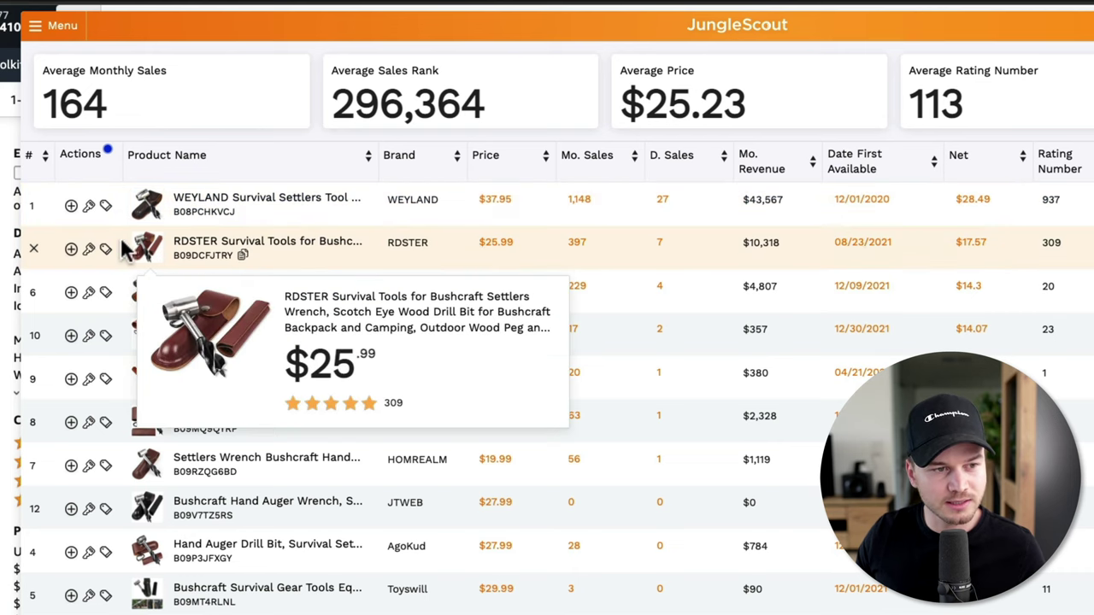